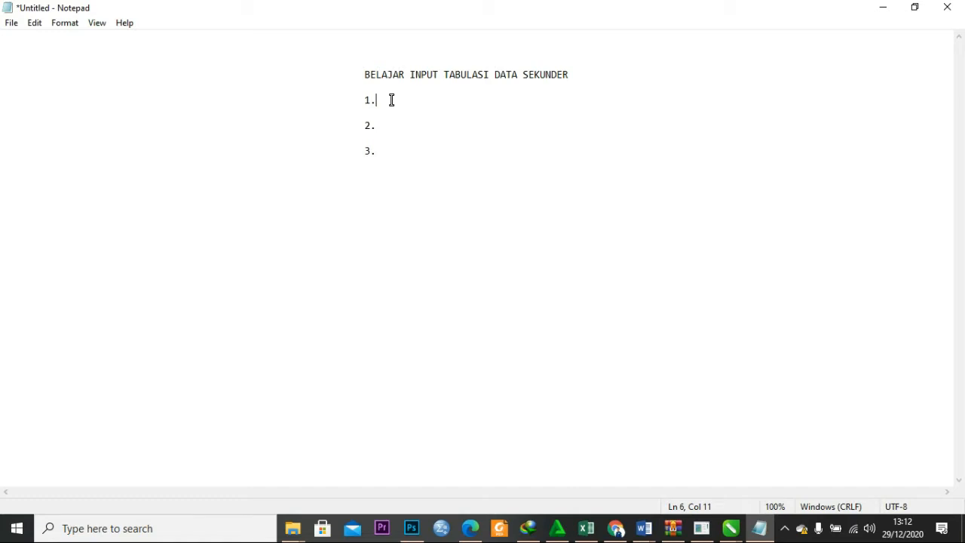
Fill list item 1 with "SKRIPSI ATAU DATA DAN PURPOSE SAMPLING" and item 2 with "TABULASI YANG SUDAH MENGGUNAKAN RUMUS SESUAI PENELITIAN".
text(SKRIPSI ATAU DATA DAN PURPOSE)
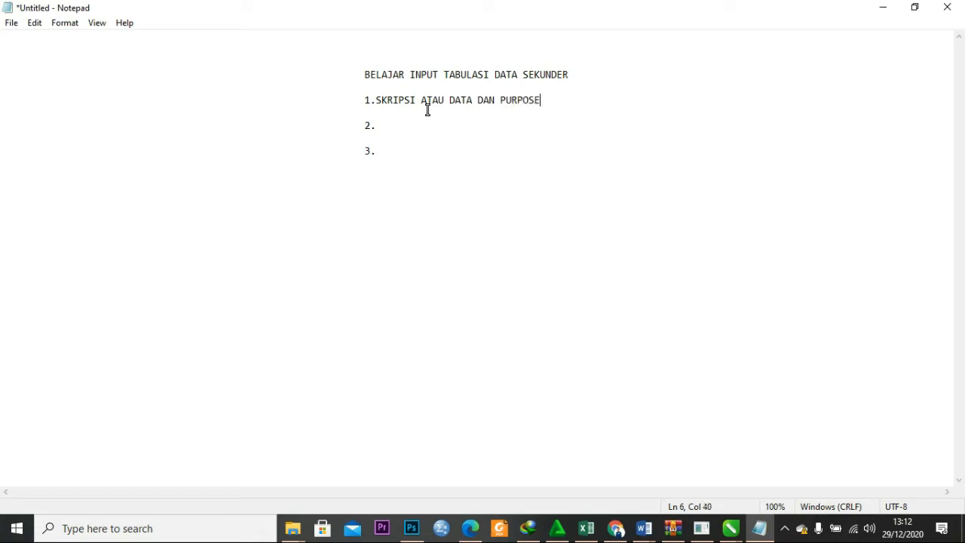
text( SAMPLING)
click(383, 124)
text(TABULASI )
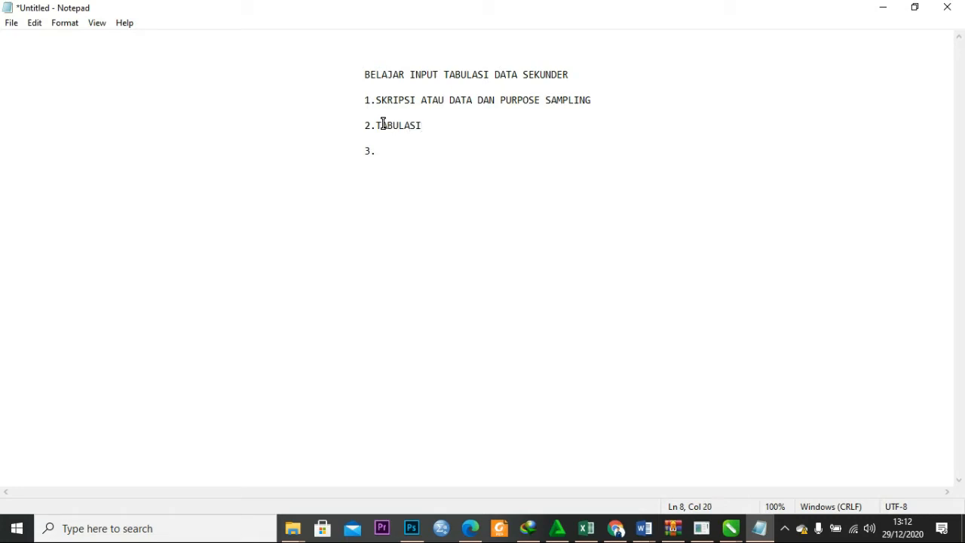
text(YANG SUDAH MEN)
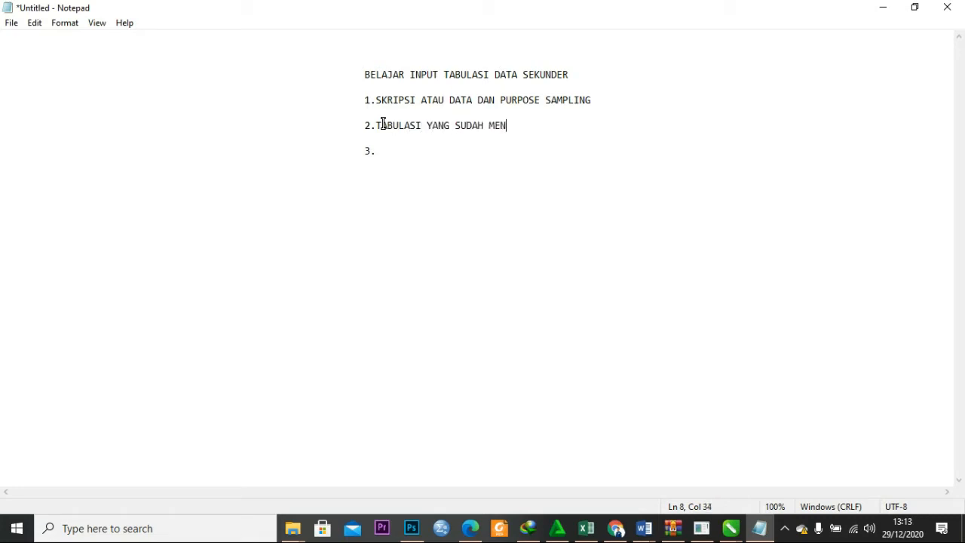
text(GGUNAKAN RUMUS )
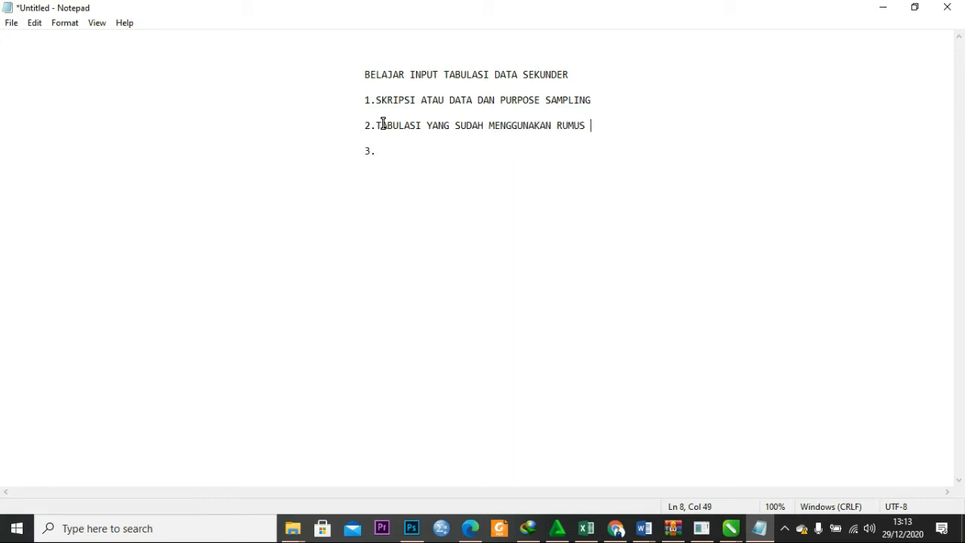
text(SESUAI PENELITIAN)
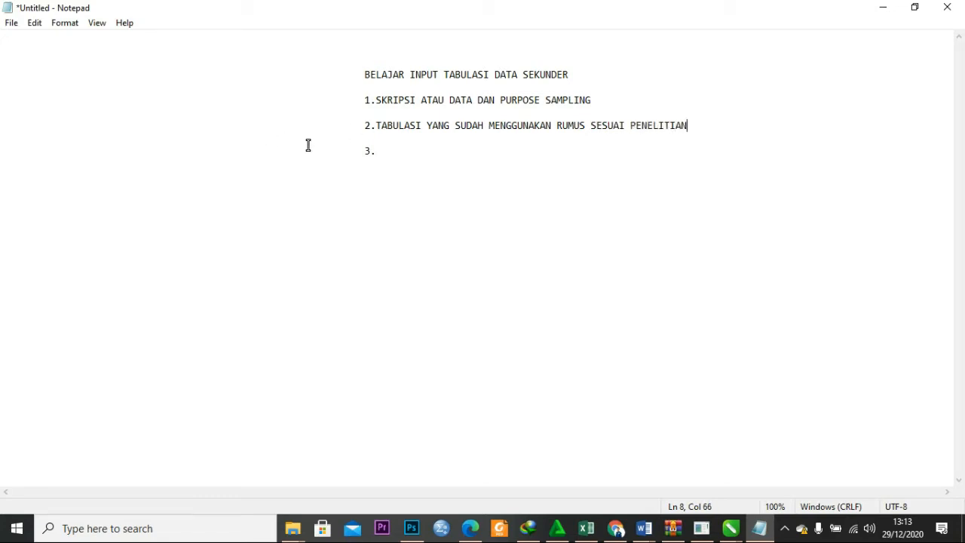
Fill list item 3 of the notes with "APLIKASI SMART PLS,".
click(376, 151)
text(APLIKASI SMA)
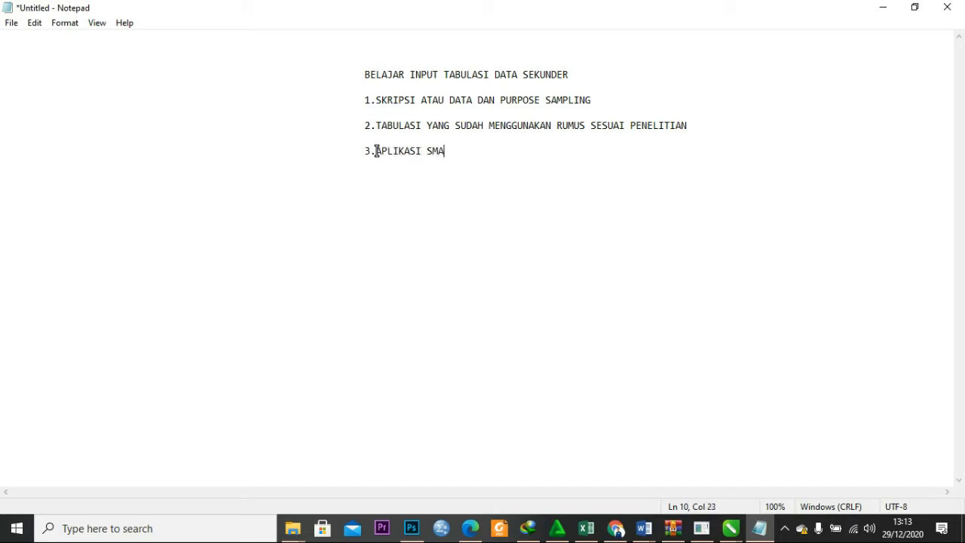
text(RT PLS,)
Highlight the first list item, view the research framework diagram in the BAB 1-5 thesis in Word, and return to the notes.
mouse_move(376, 99)
mouse_down()
mouse_move(595, 97)
mouse_move(379, 103)
mouse_up()
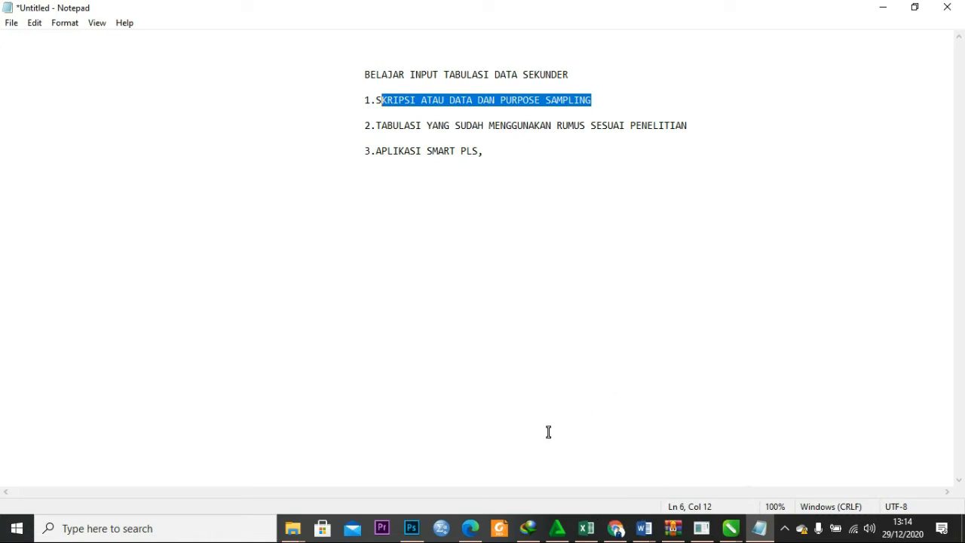
mouse_move(647, 527)
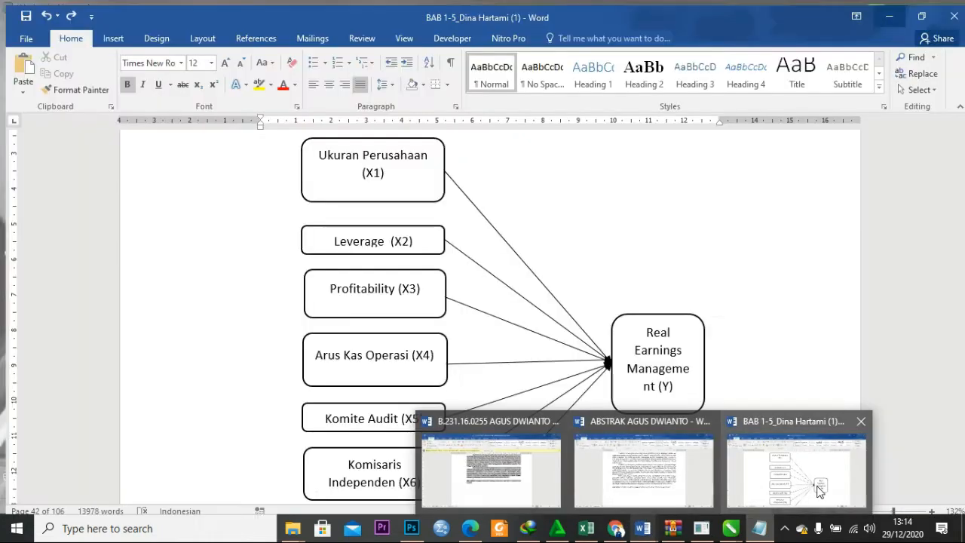
click(820, 490)
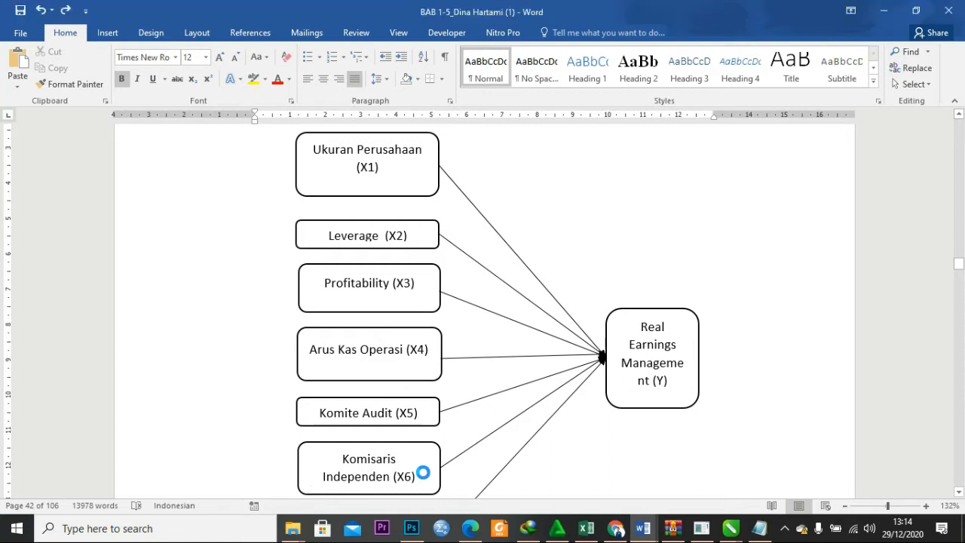
click(882, 8)
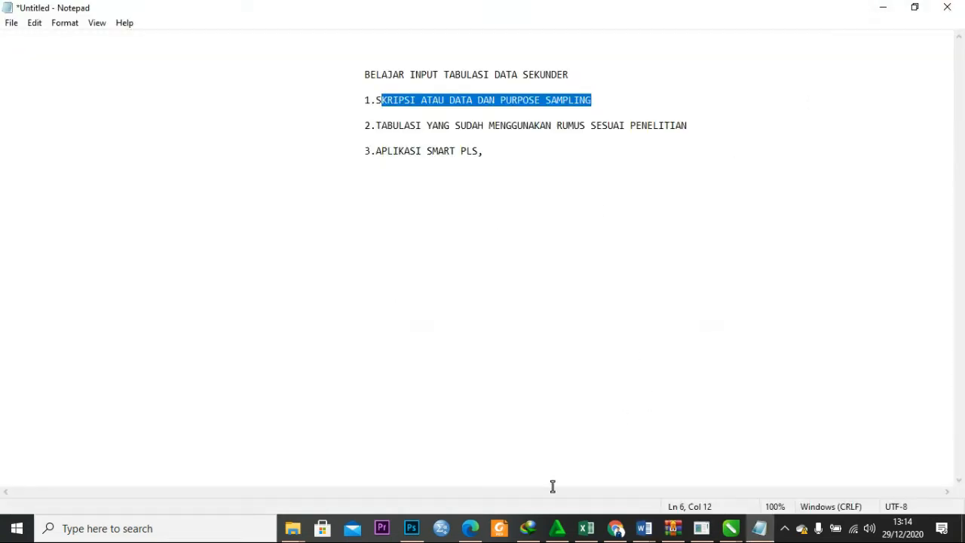
Switch to the TABULASI SEKUNDER workbook in Excel and examine the variable headings and company data on the TABULASI FIX sheet.
mouse_move(588, 529)
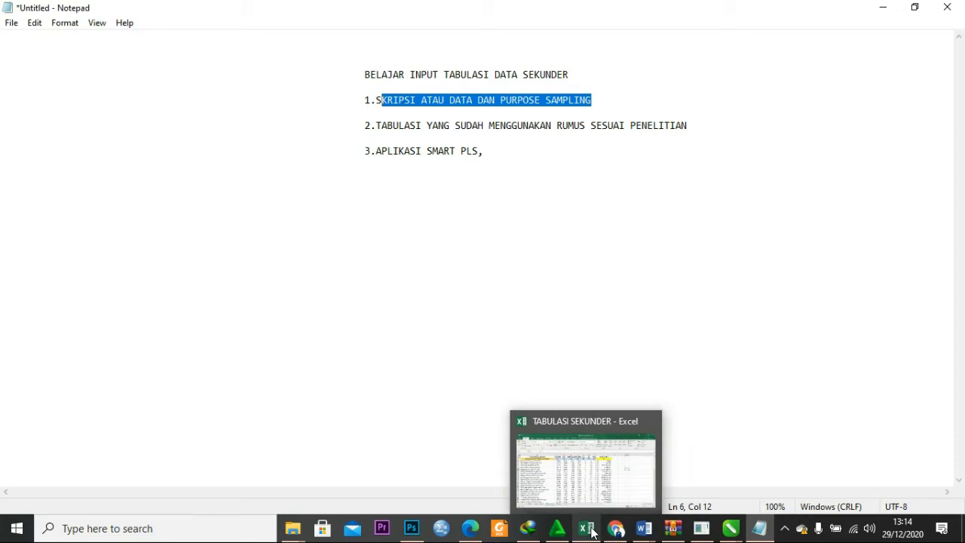
click(592, 532)
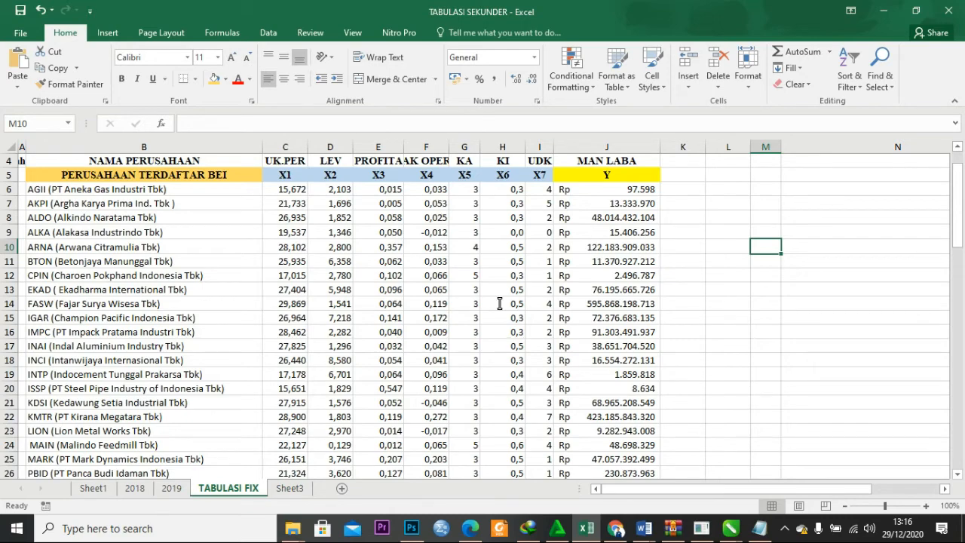
scroll(499, 303, down, 4)
scroll(499, 303, up, 6)
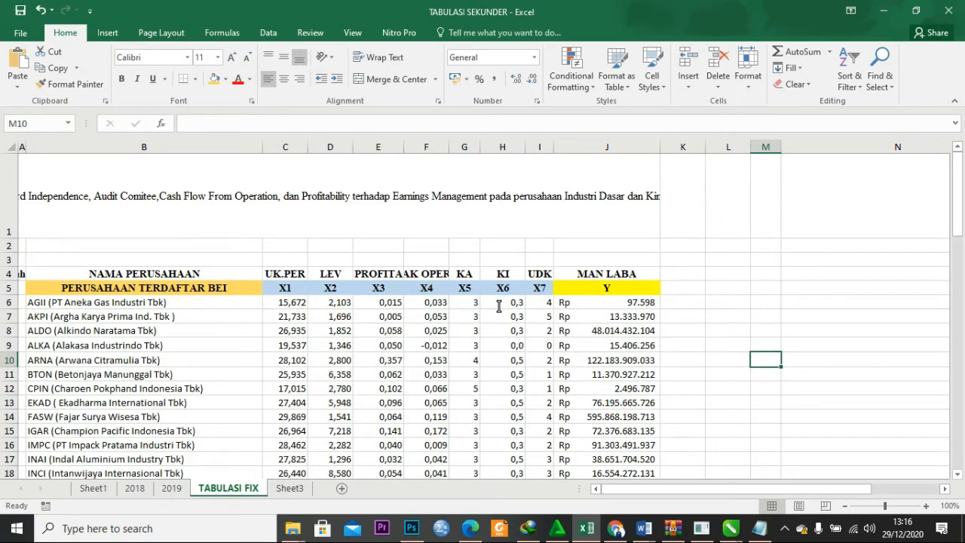
scroll(416, 349, down, 2)
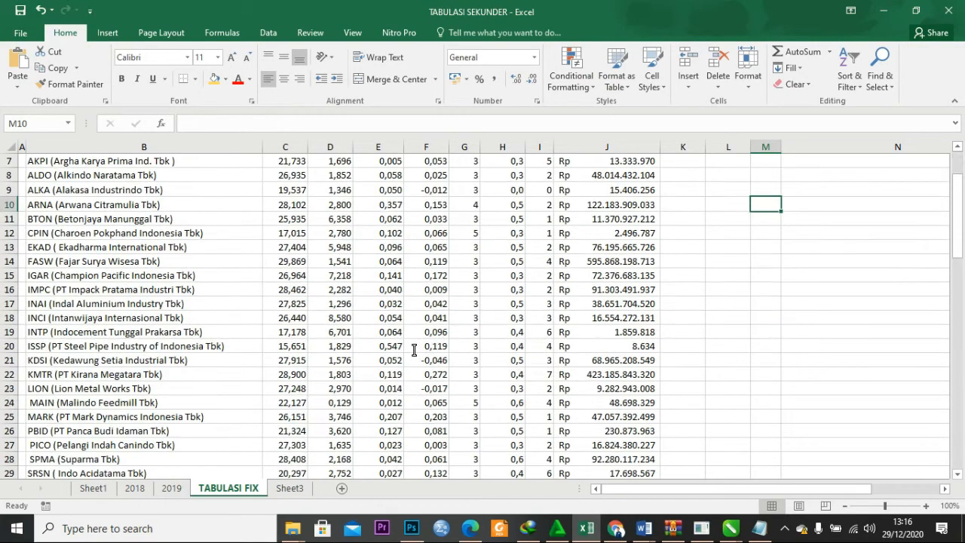
scroll(391, 340, up, 2)
drag(280, 290, 614, 292)
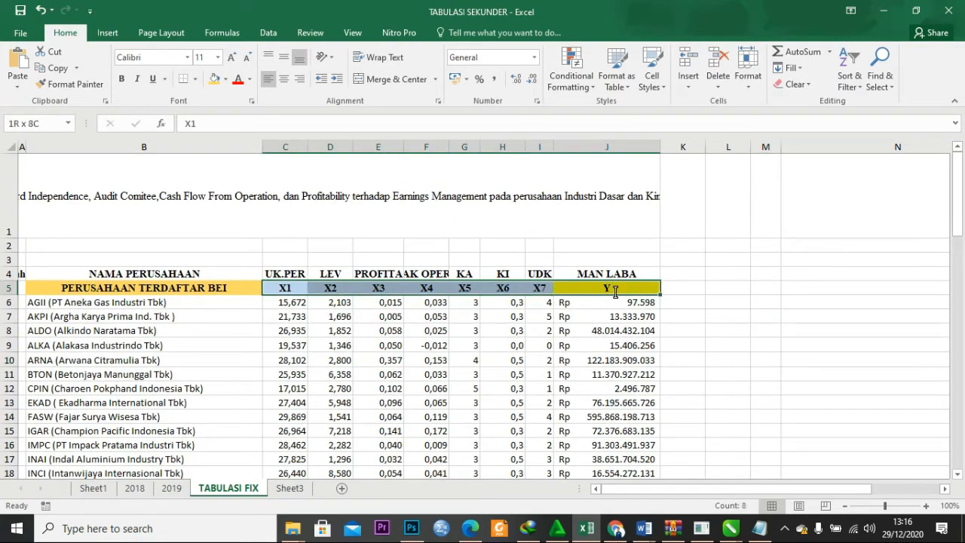
drag(615, 292, 615, 292)
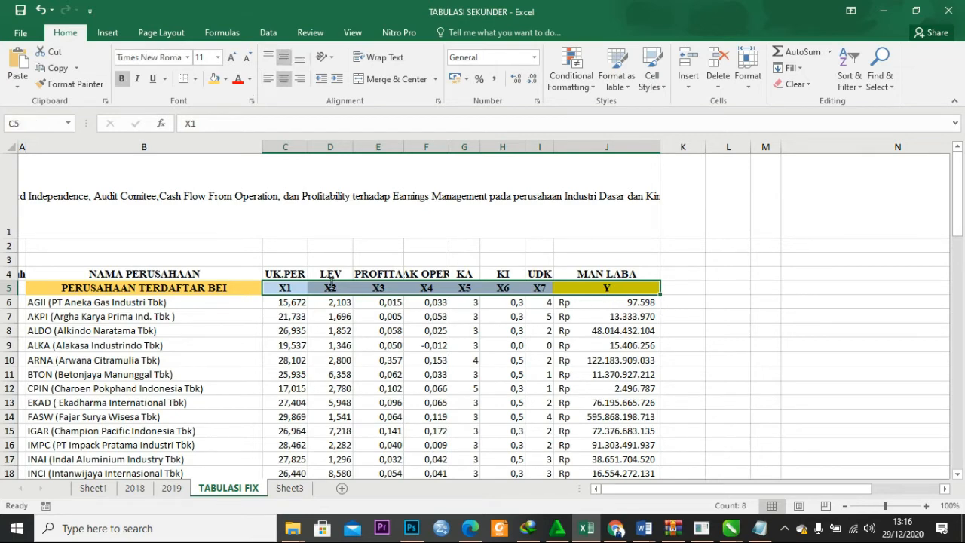
drag(285, 273, 587, 279)
scroll(330, 302, down, 1)
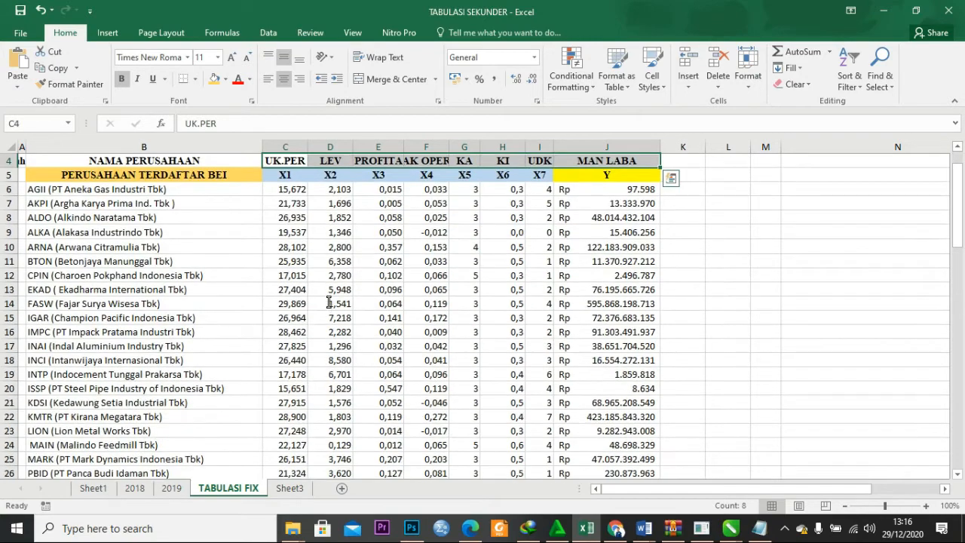
drag(281, 190, 633, 482)
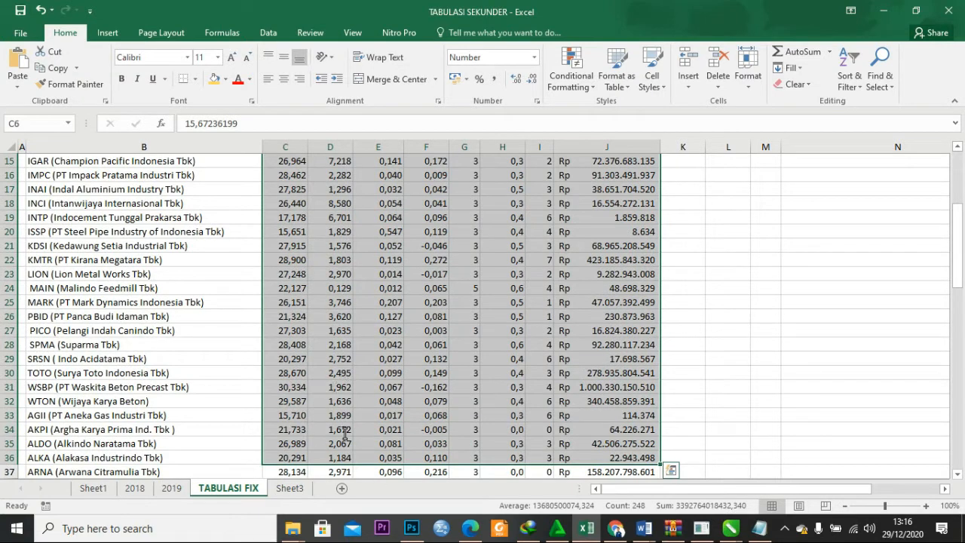
Review the variable columns from UK.PER to MAN LABA on Sheet3, from the header row down through the data.
click(288, 489)
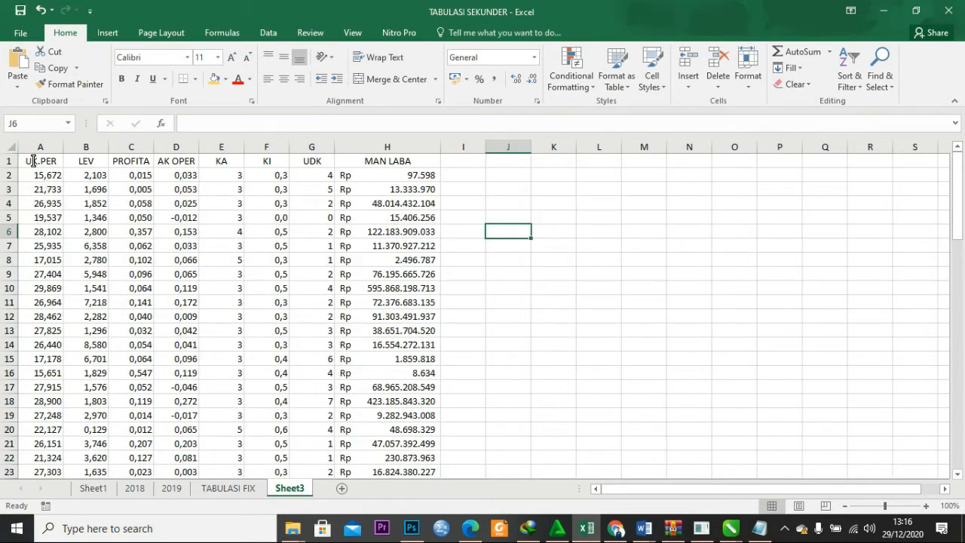
drag(33, 161, 404, 461)
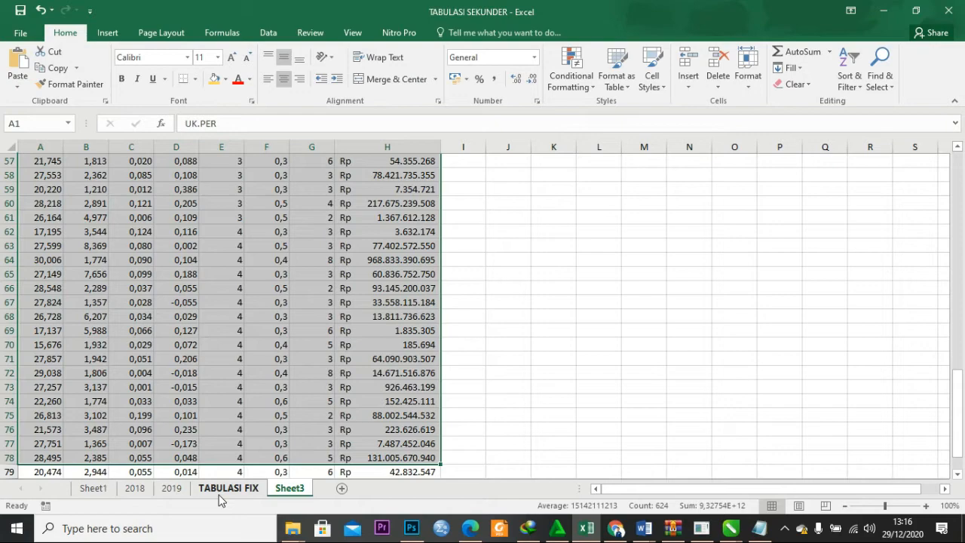
scroll(402, 407, up, 14)
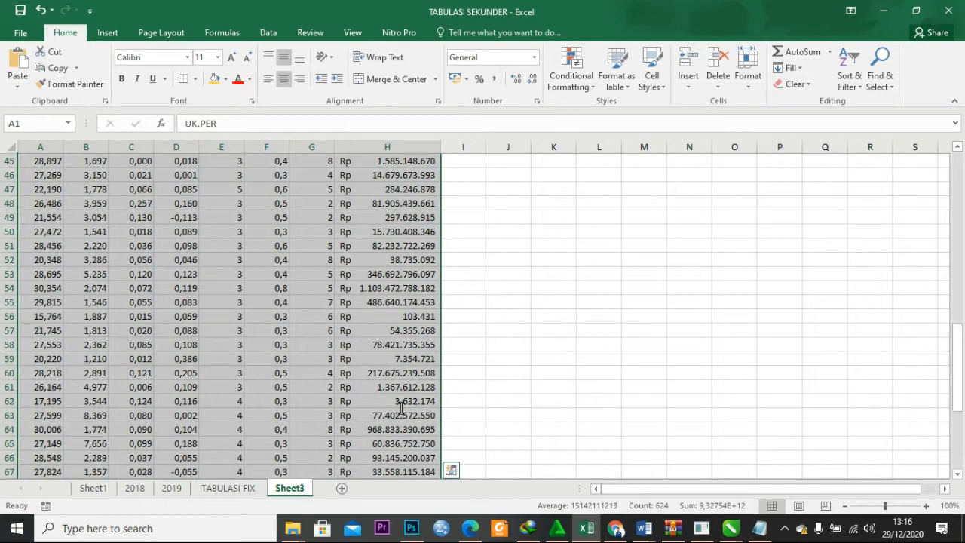
scroll(401, 408, up, 5)
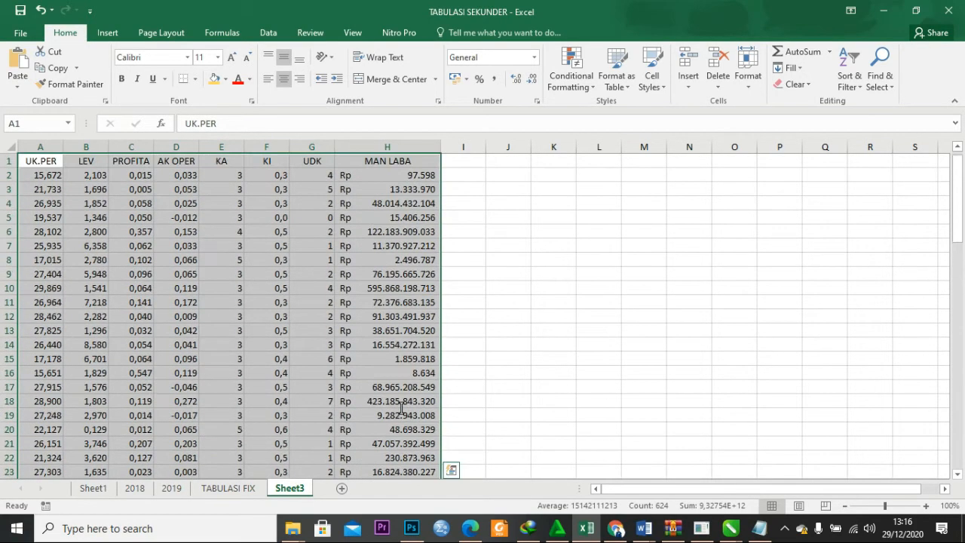
Create a new blank workbook.
click(20, 32)
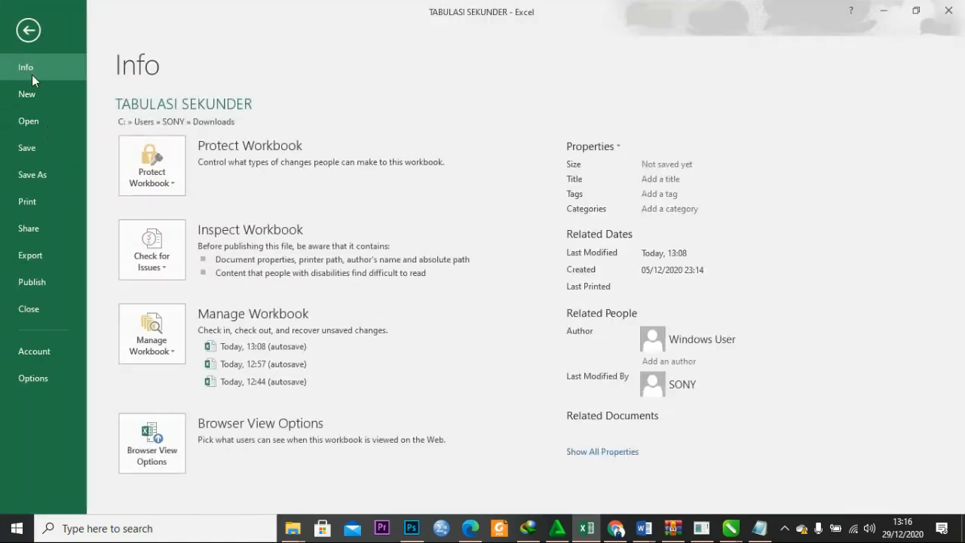
click(39, 102)
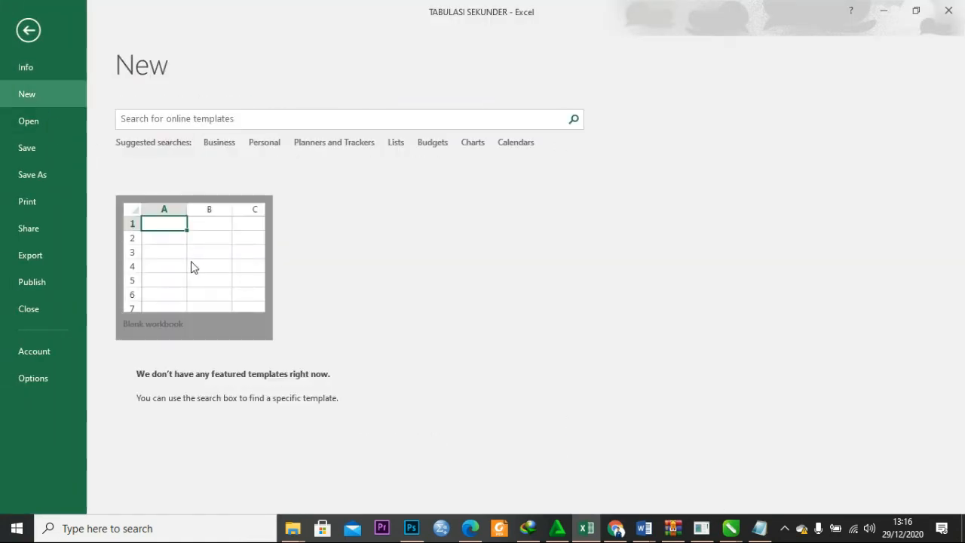
click(192, 267)
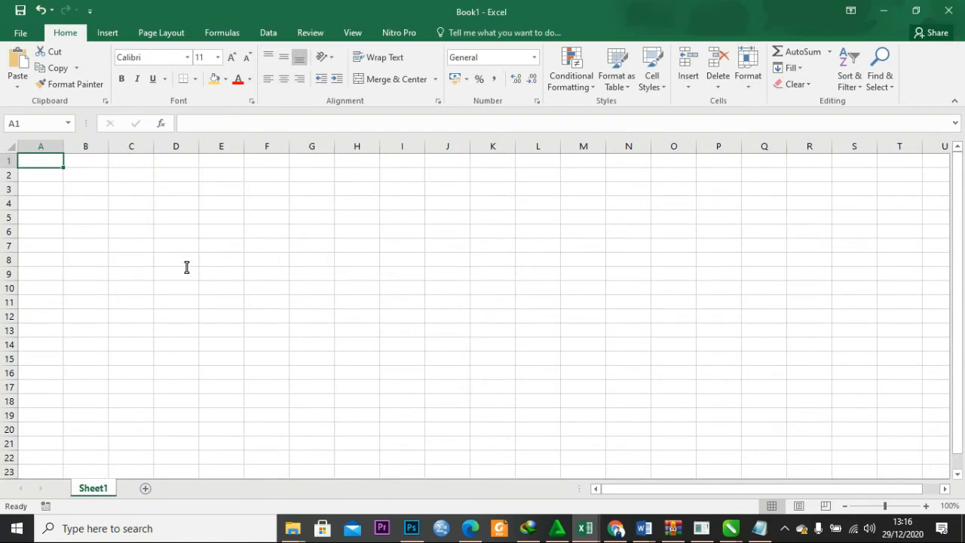
Return to the TABULASI SEKUNDER workbook and copy the range A1:H82 with headers and all data rows from Sheet3.
click(588, 530)
click(508, 486)
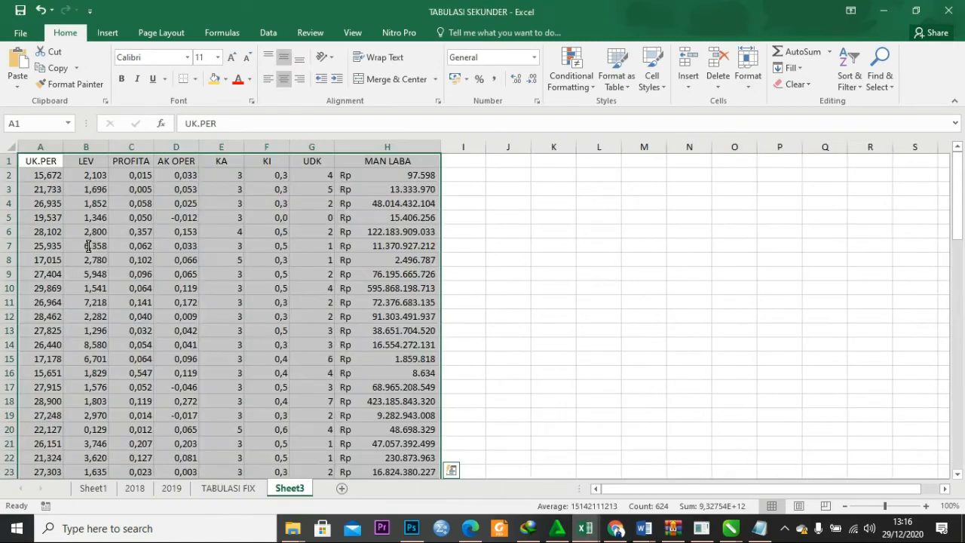
scroll(66, 204, down, 20)
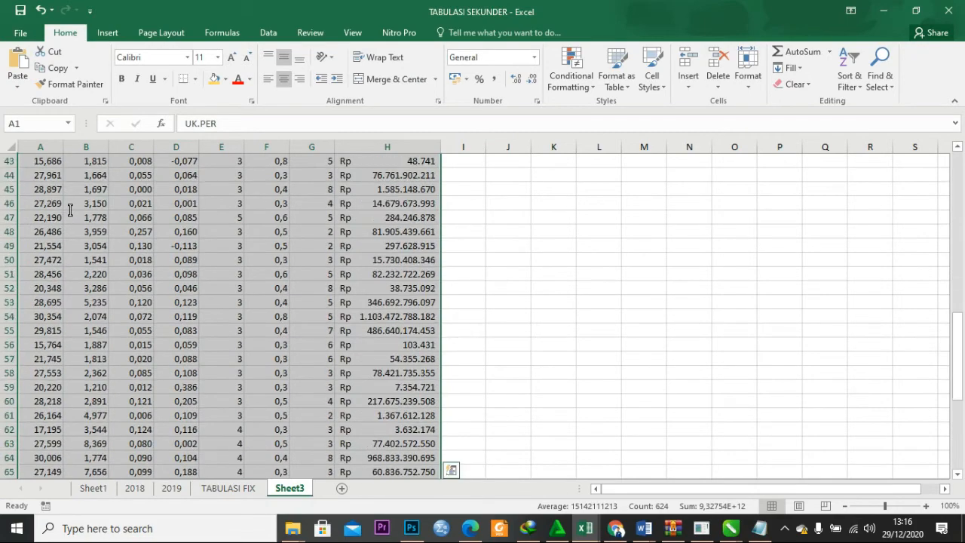
scroll(69, 209, down, 4)
scroll(70, 209, up, 17)
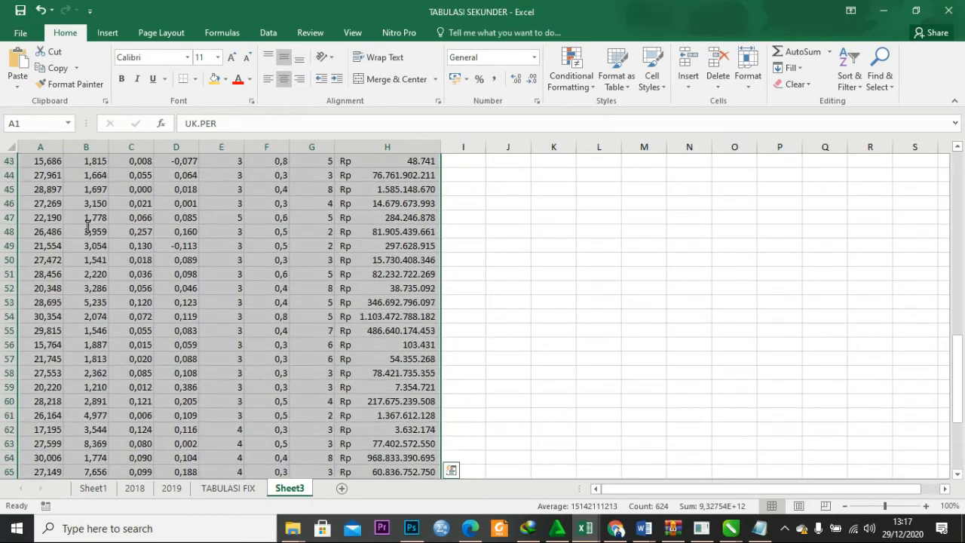
scroll(88, 226, up, 8)
click(38, 164)
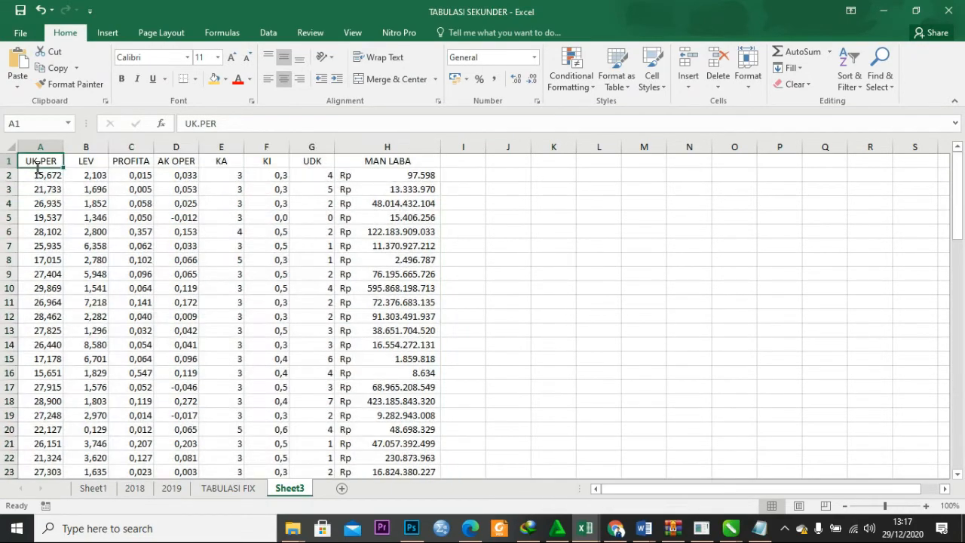
drag(35, 164, 386, 427)
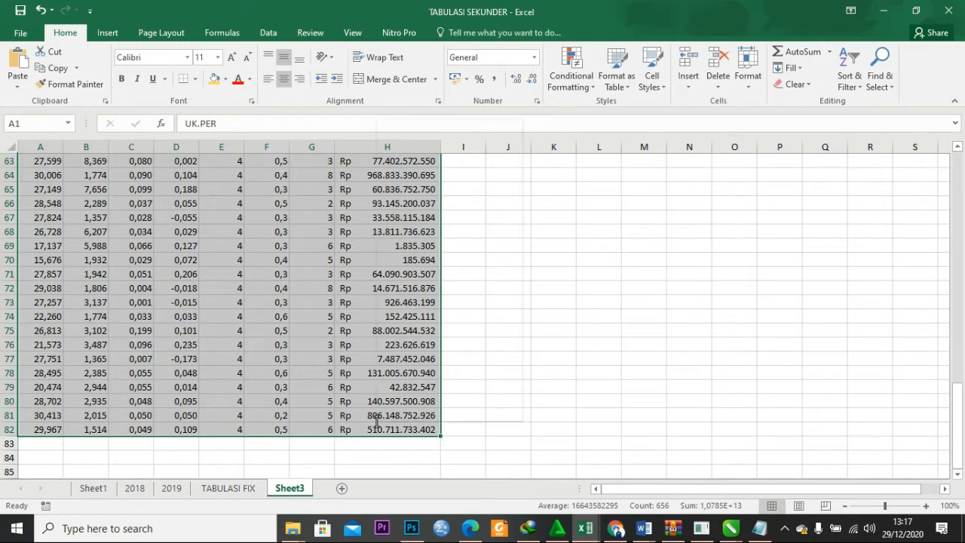
right_click(377, 427)
click(410, 146)
key(ctrl+Home)
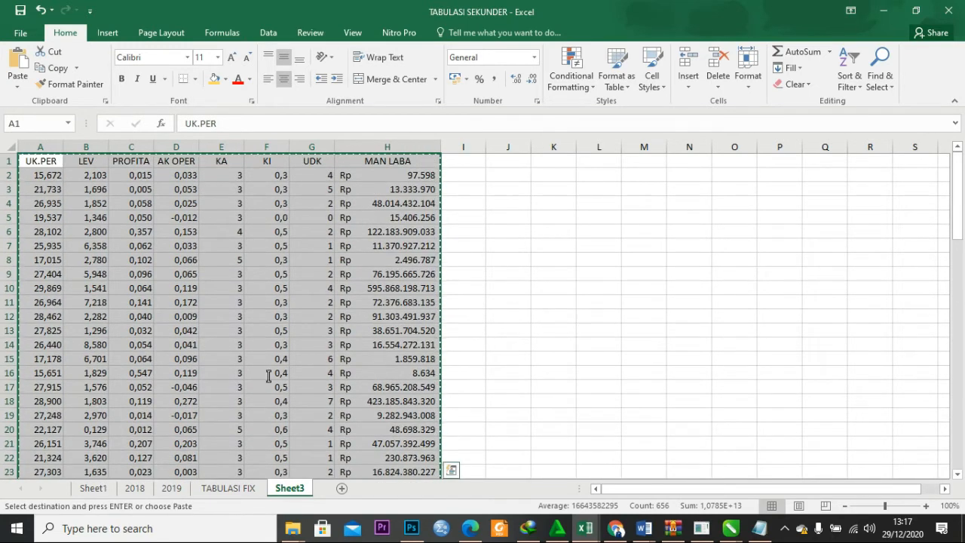
Paste the copied data at cell A1 of the new Book1 workbook and widen column H to fit the MAN LABA values.
click(889, 9)
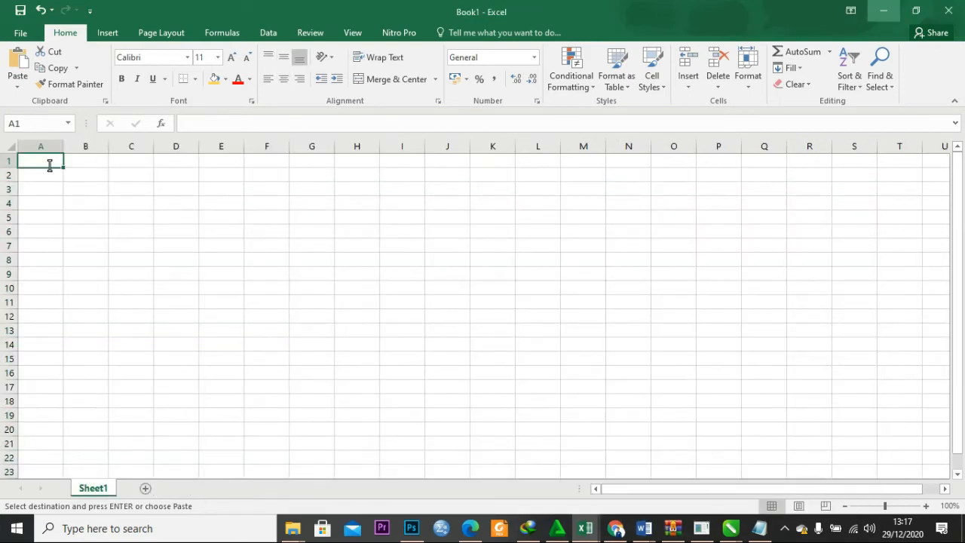
key(ctrl+v)
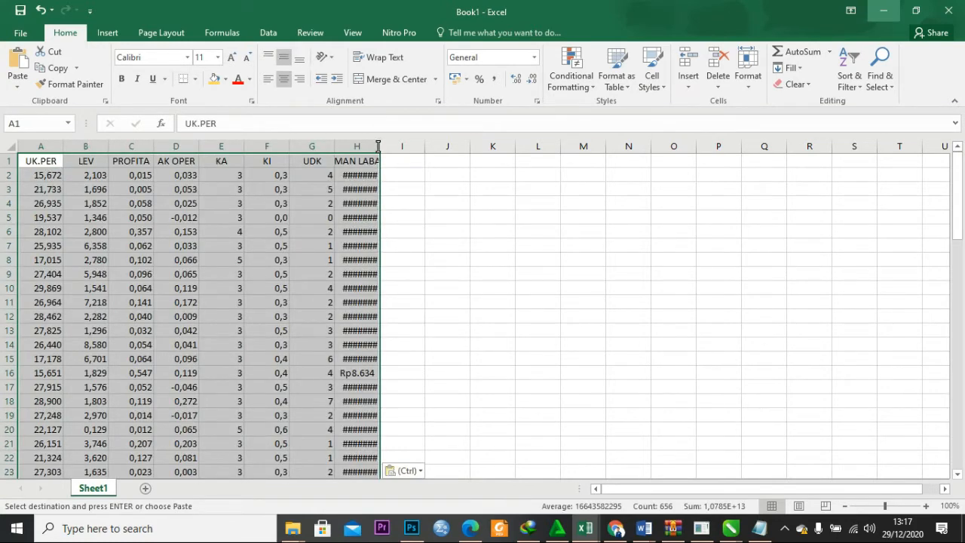
drag(378, 146, 429, 146)
click(422, 210)
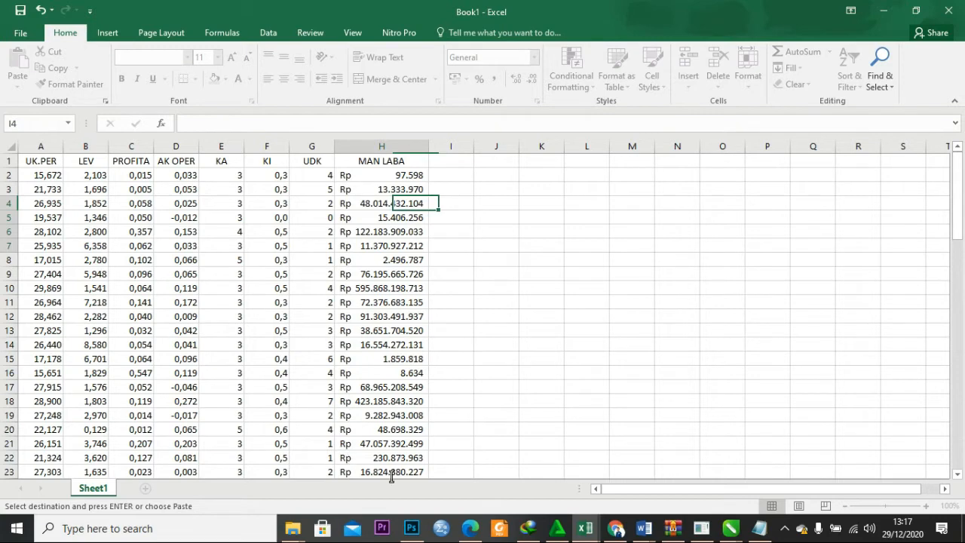
Start saving Book1 as a new file in the TUTOR INPUT TABULASI KE SMART PLS folder, inside TUTOR VIDIO CINEMA on Local Disk (E:).
click(27, 35)
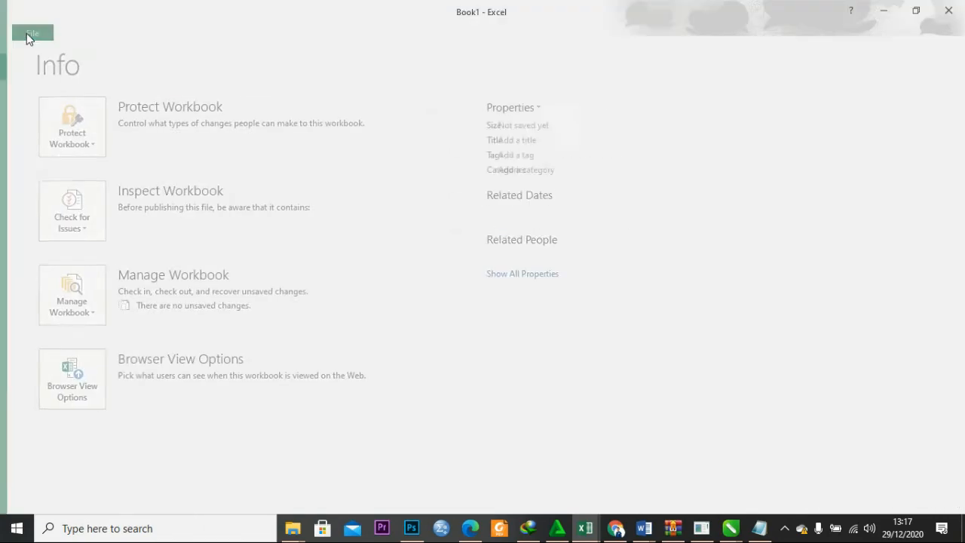
click(26, 35)
click(26, 36)
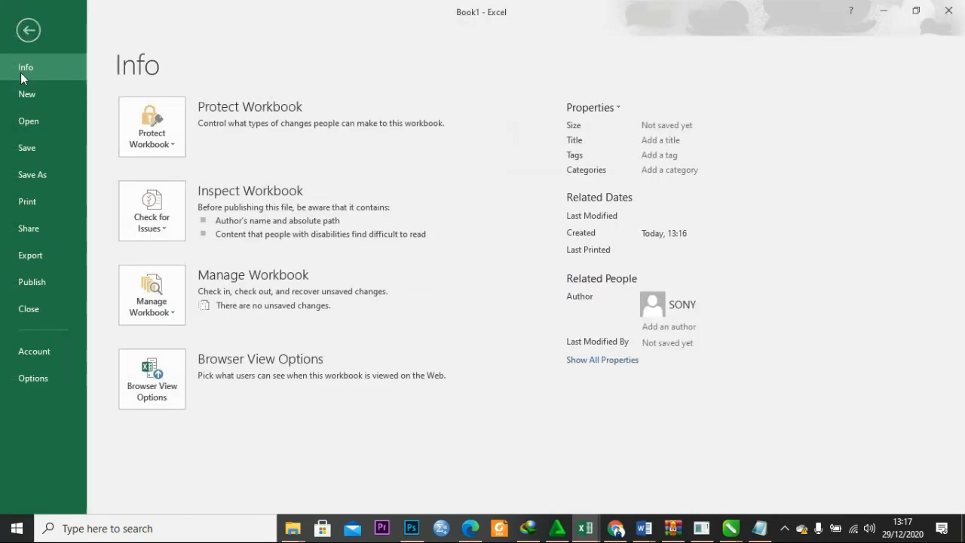
click(45, 176)
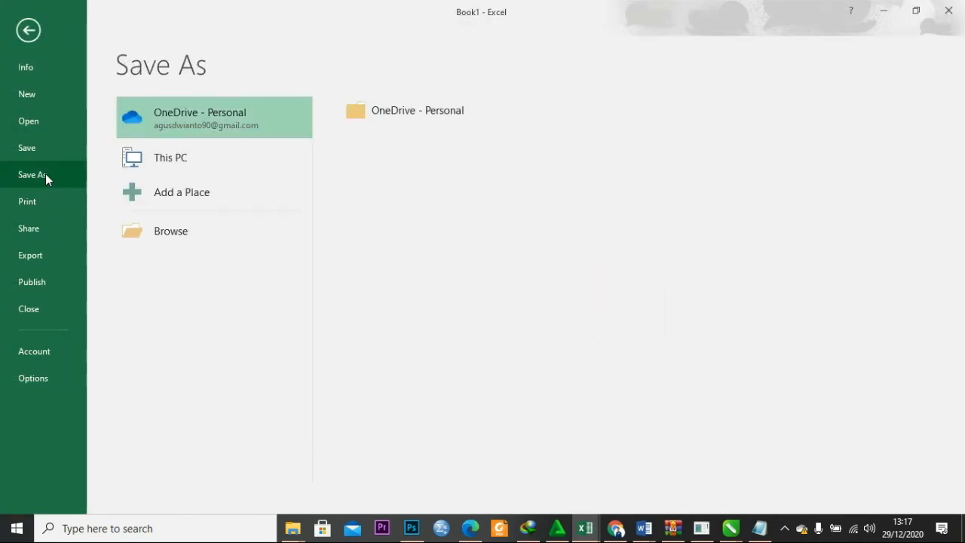
click(156, 236)
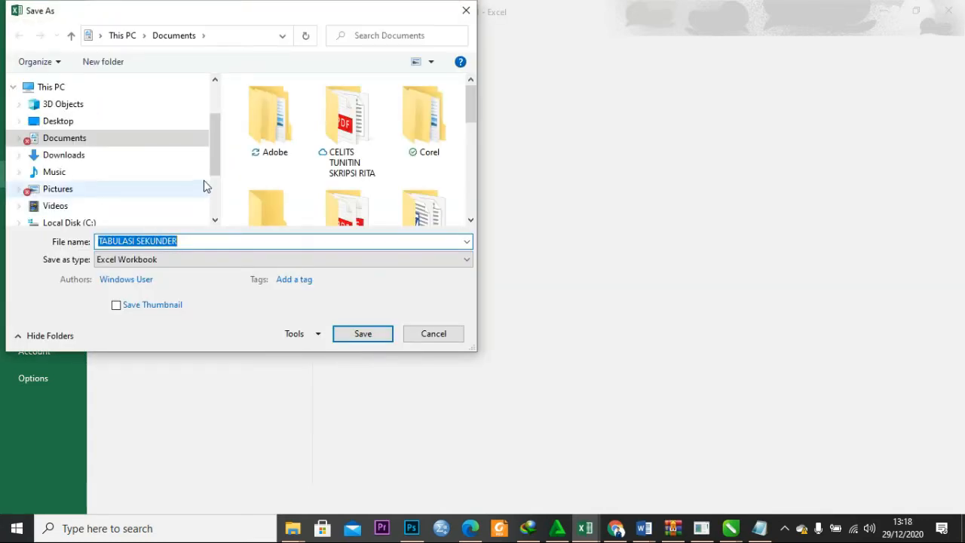
drag(216, 149, 216, 215)
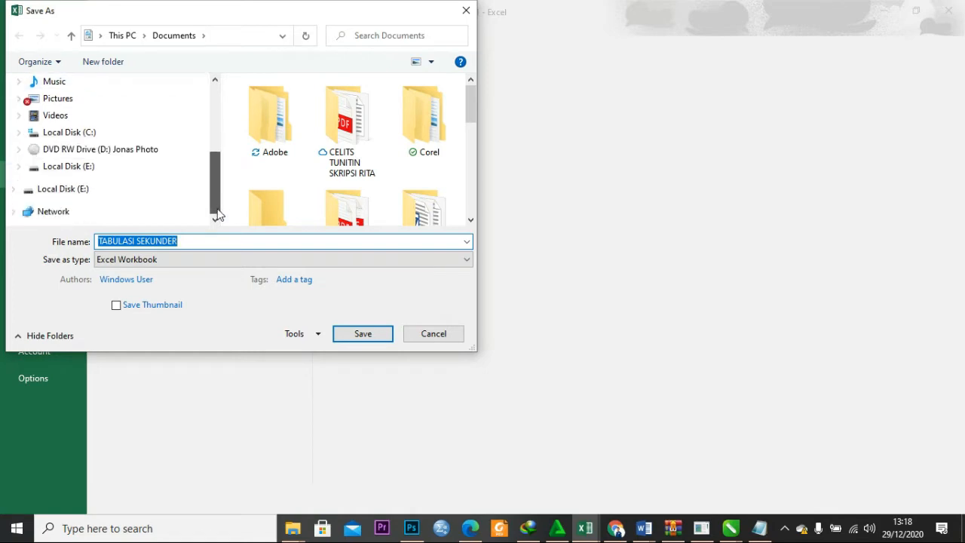
click(97, 190)
scroll(306, 175, down, 5)
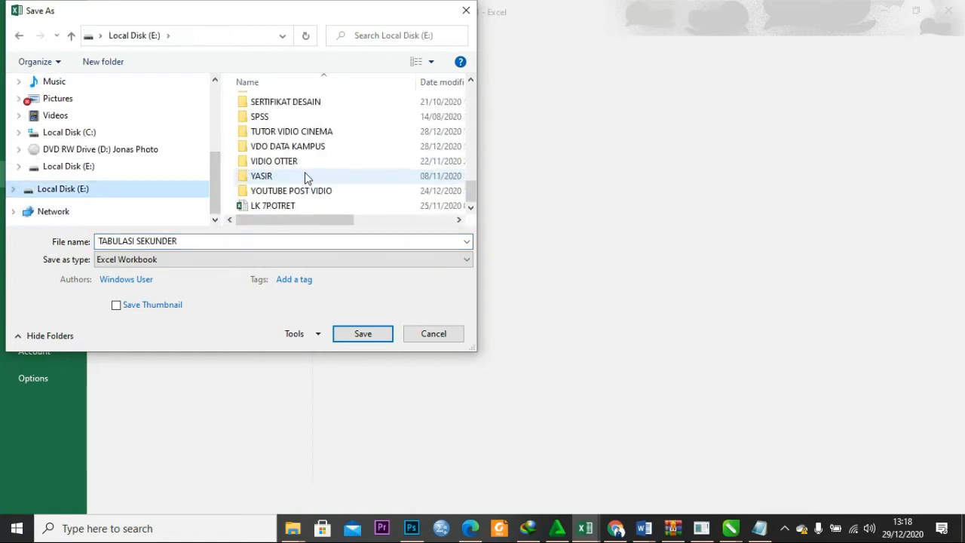
click(299, 132)
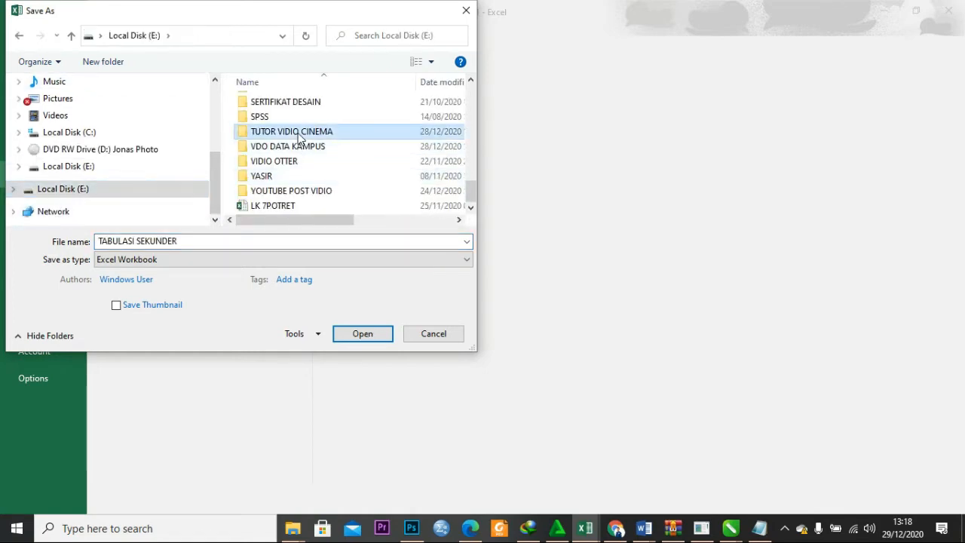
double_click(251, 131)
scroll(307, 196, down, 1)
click(349, 121)
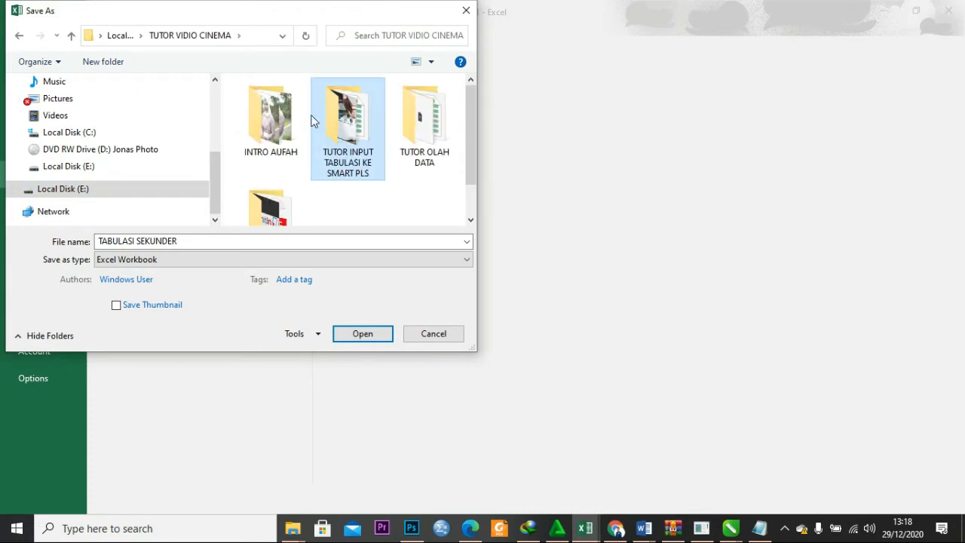
double_click(330, 125)
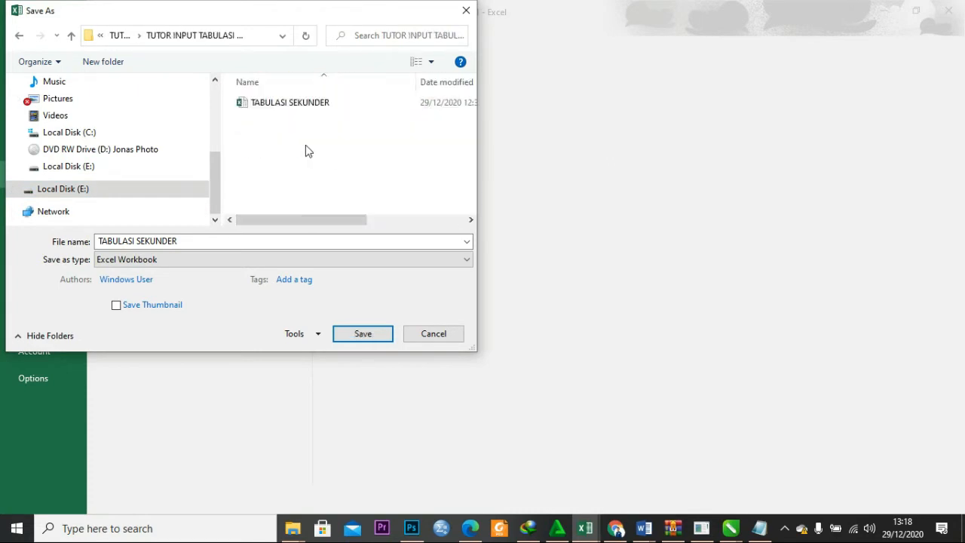
Save the workbook as a CSV (Comma delimited) file named TABULASI SEKUNDER FIX OLAH, keeping that format.
click(212, 259)
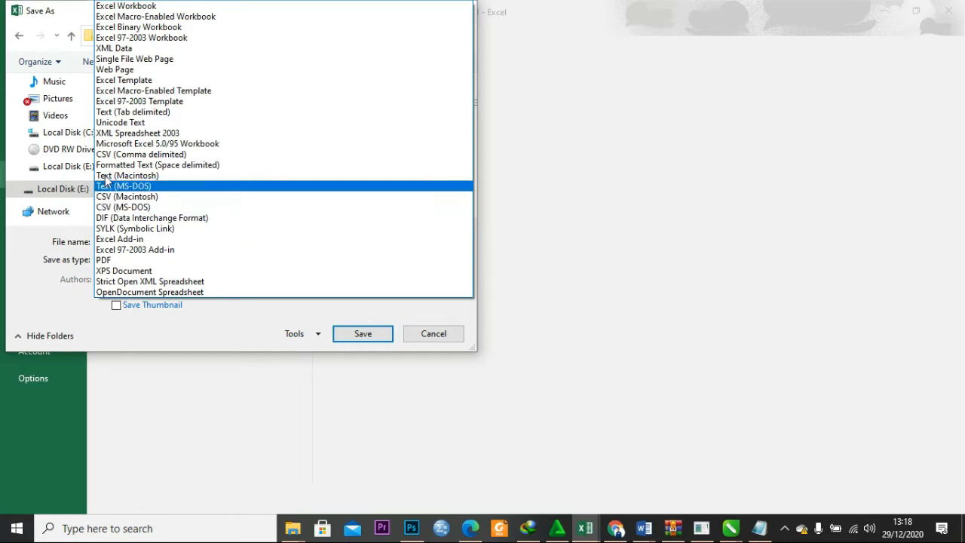
click(106, 155)
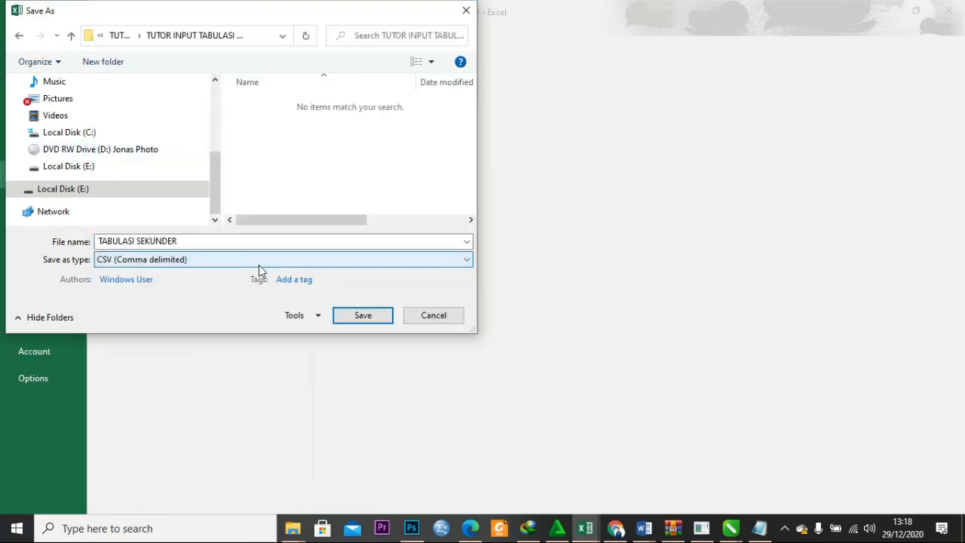
click(198, 241)
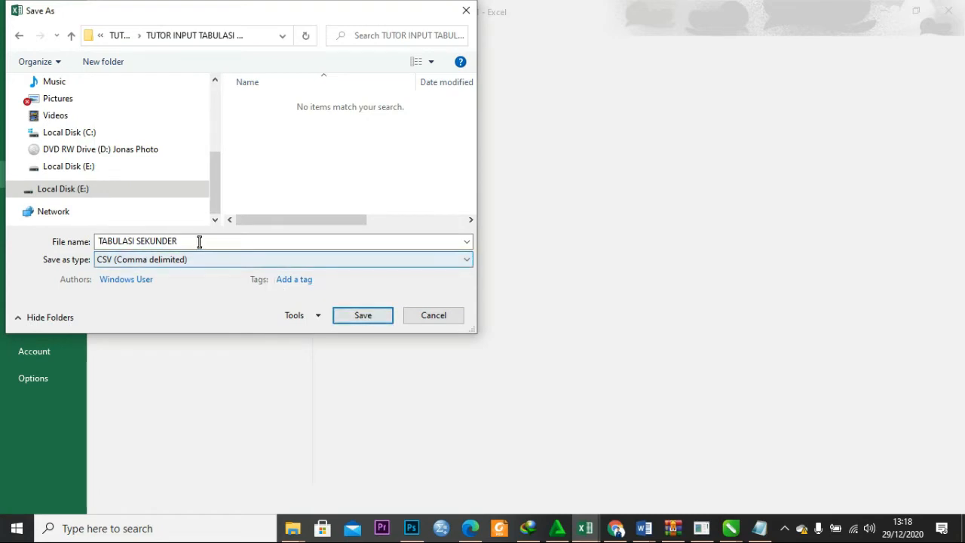
click(197, 241)
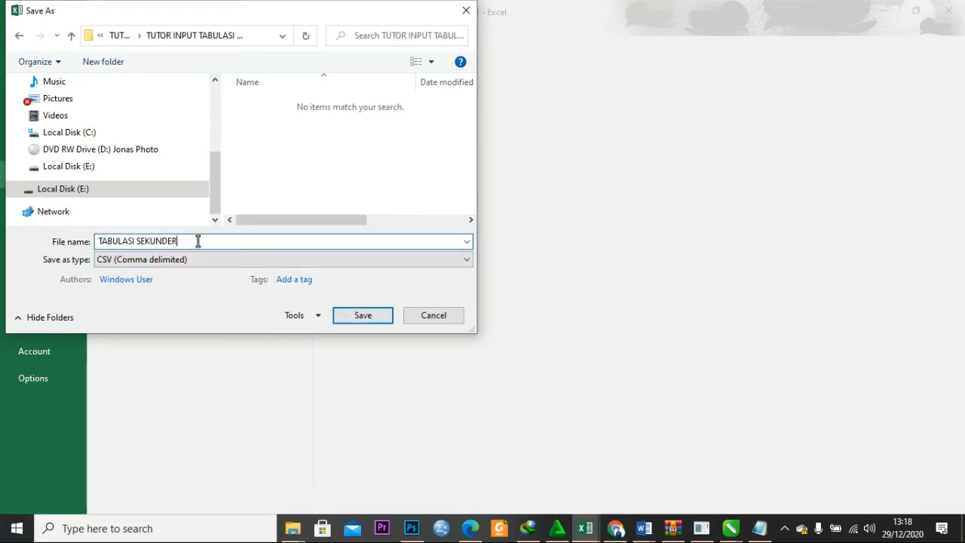
text(FIX OLAH)
click(363, 316)
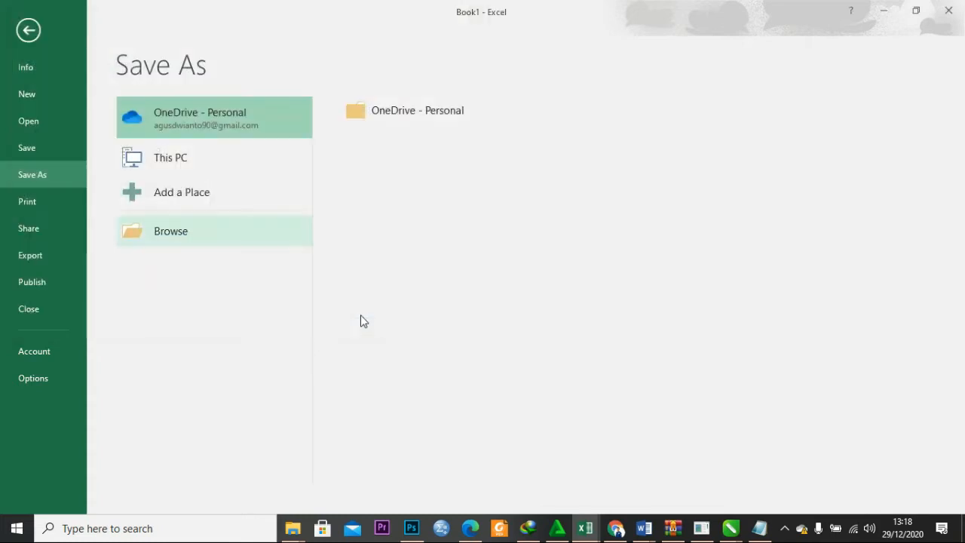
click(451, 311)
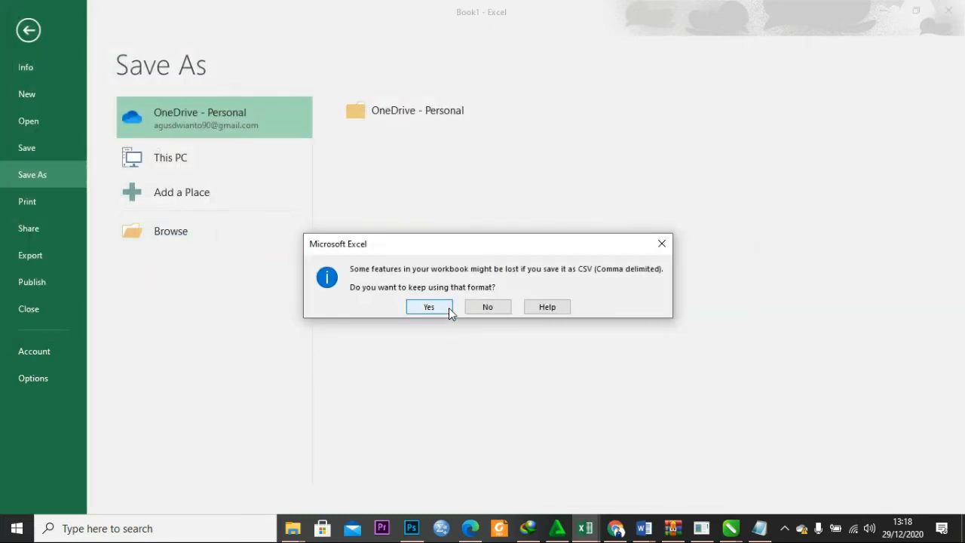
click(440, 307)
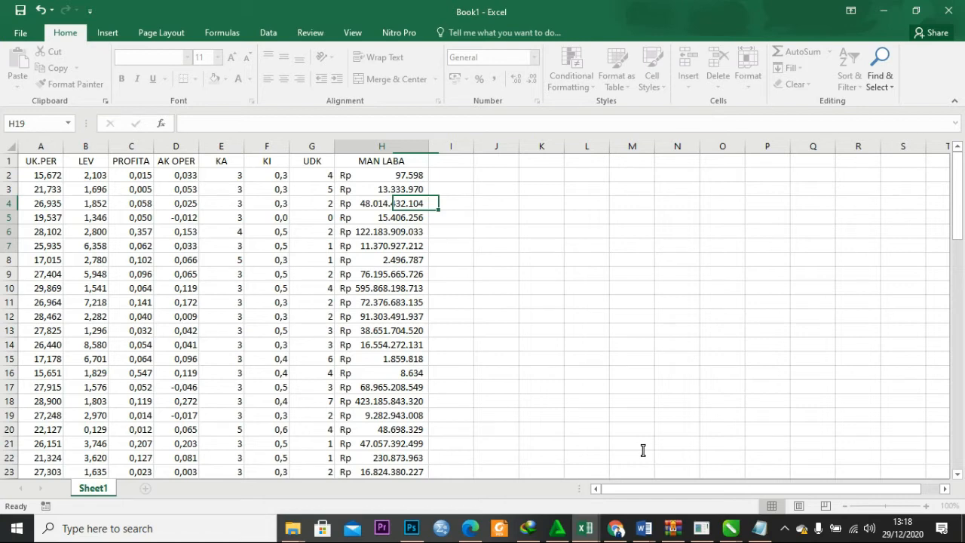
Minimize the Excel workbook and the Notepad notes and launch SmartPLS 3 from the desktop.
click(883, 10)
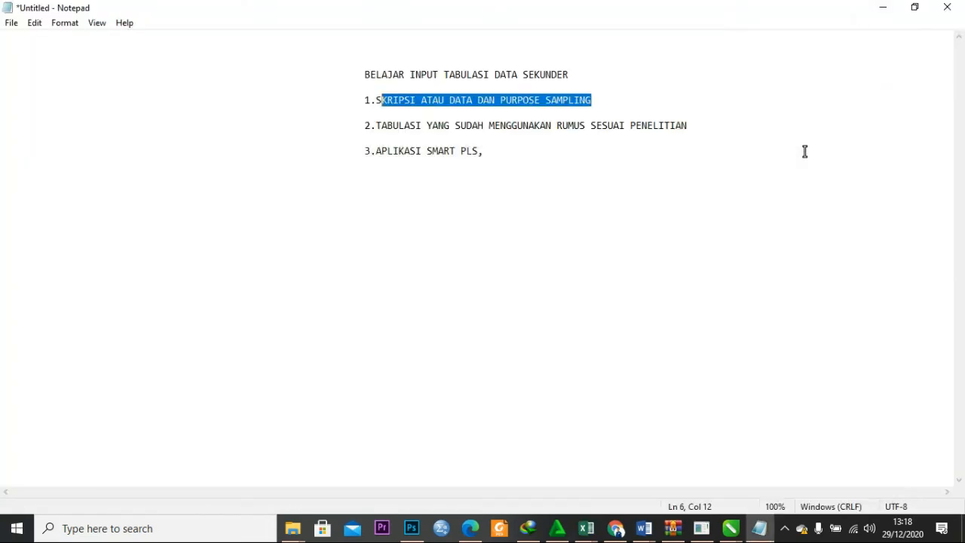
click(881, 15)
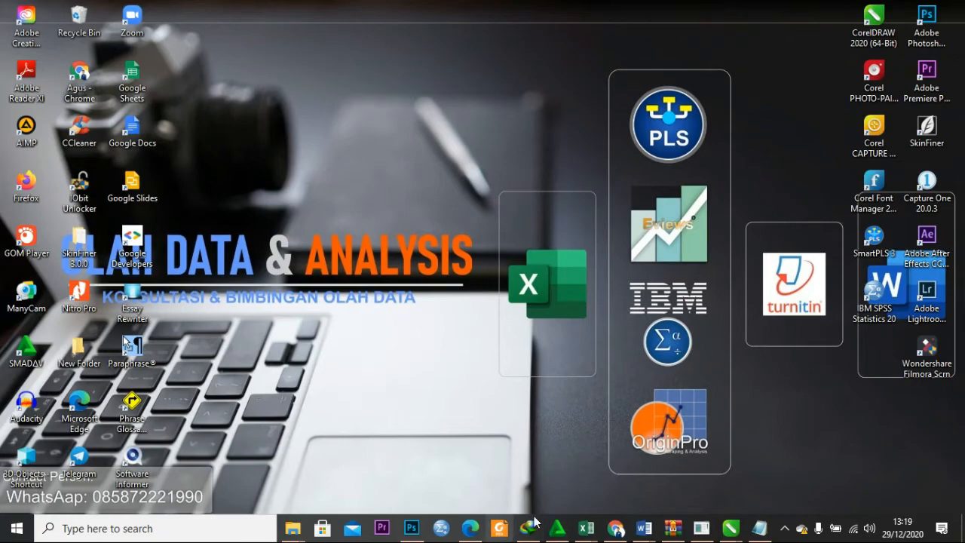
double_click(874, 243)
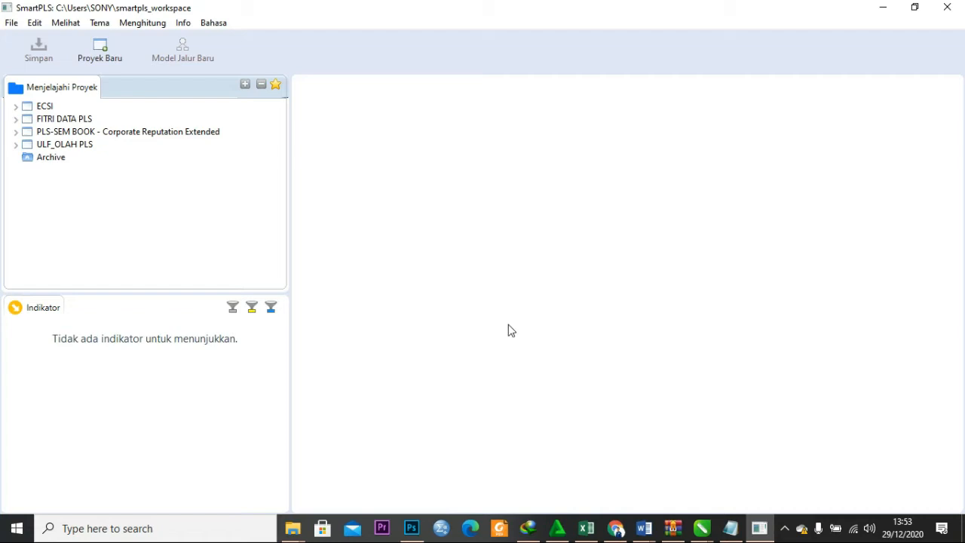
Create a new project named OLAH DATA SMART PLS SEKUNDER.
click(98, 52)
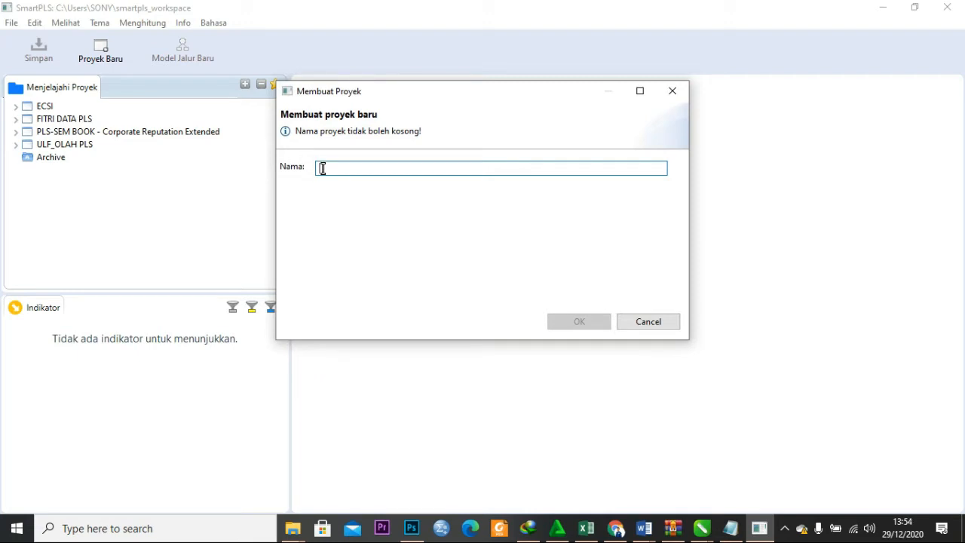
text(OLAH DATA SMART PLS SEKUNDER)
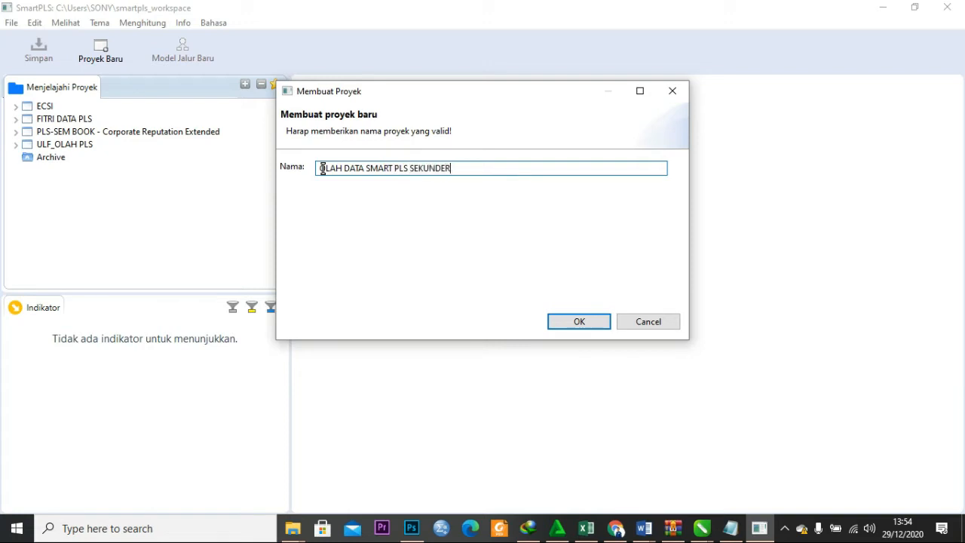
key(Return)
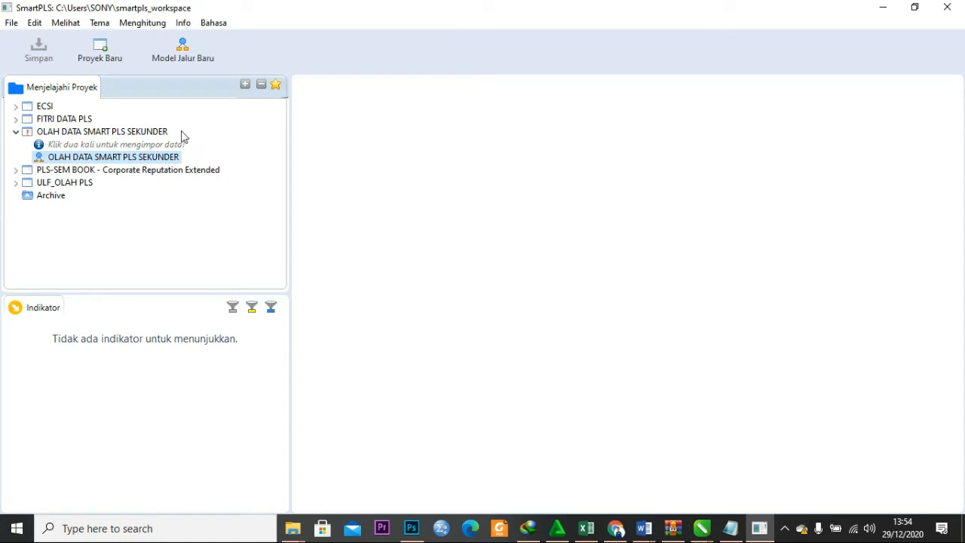
Import the TABULASI SEKUNDER FIX OLAH CSV file into the new project under its default name.
click(49, 157)
double_click(80, 145)
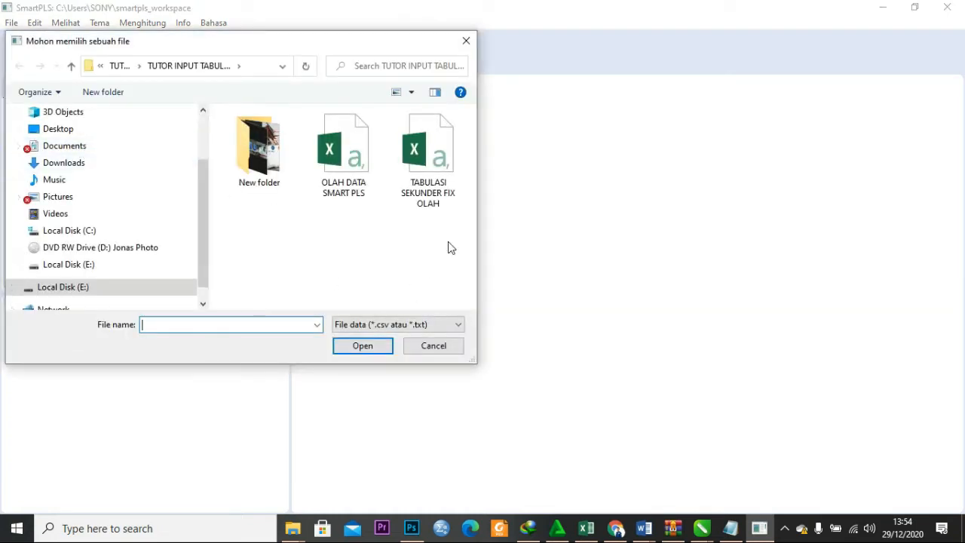
double_click(433, 176)
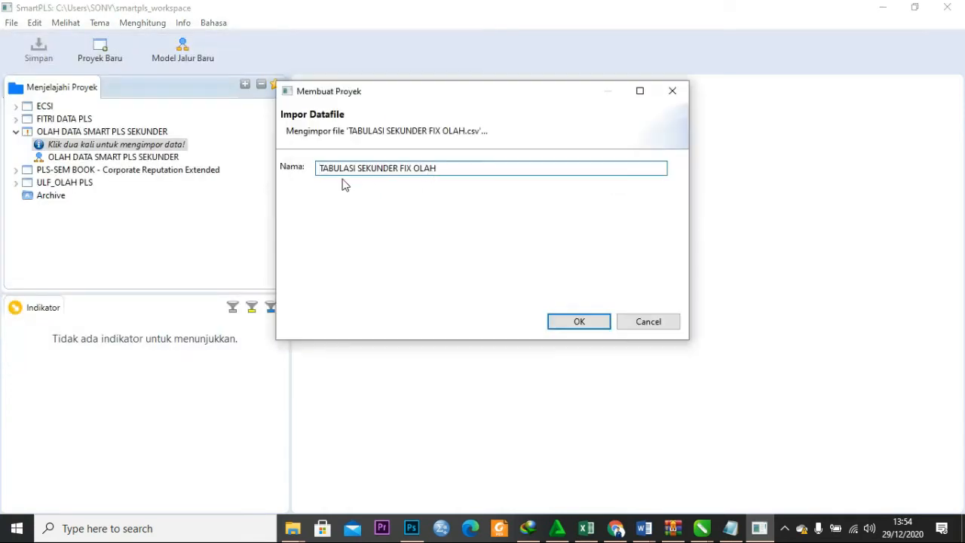
click(560, 322)
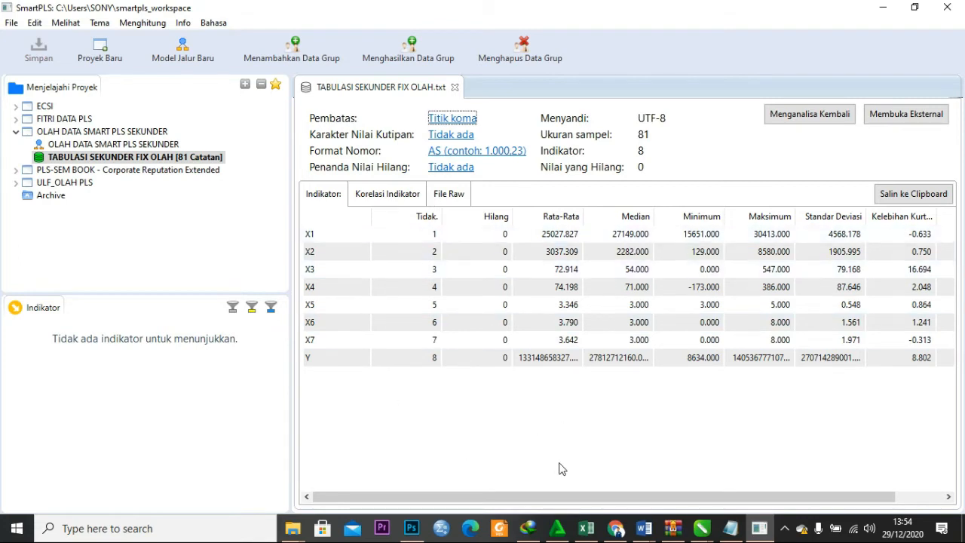
Switch to the thesis document in Word, review the Kerangka Pemikiran Teoritis diagram of variables X1 to X7 and Y, and return to SmartPLS.
click(642, 527)
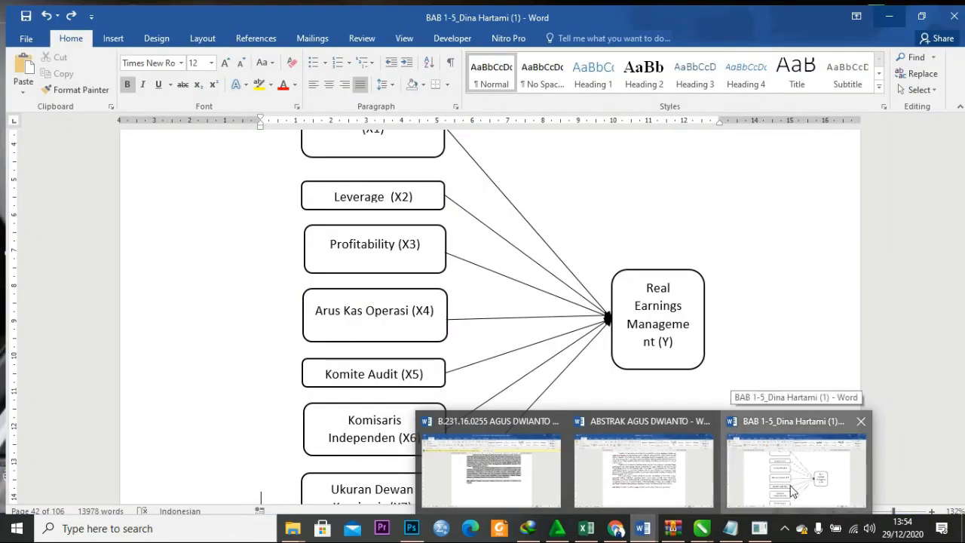
click(792, 491)
scroll(595, 409, up, 3)
scroll(595, 409, down, 3)
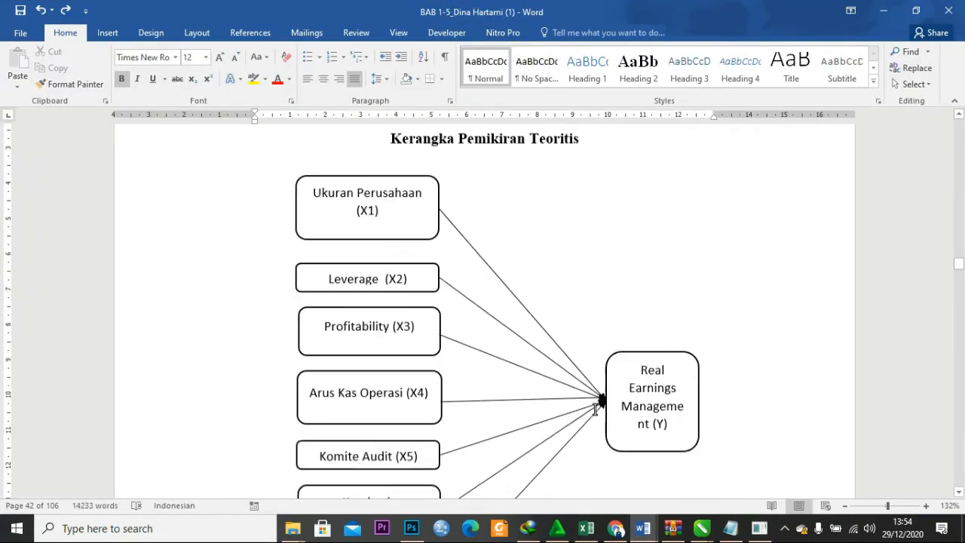
scroll(597, 409, down, 2)
scroll(577, 383, up, 1)
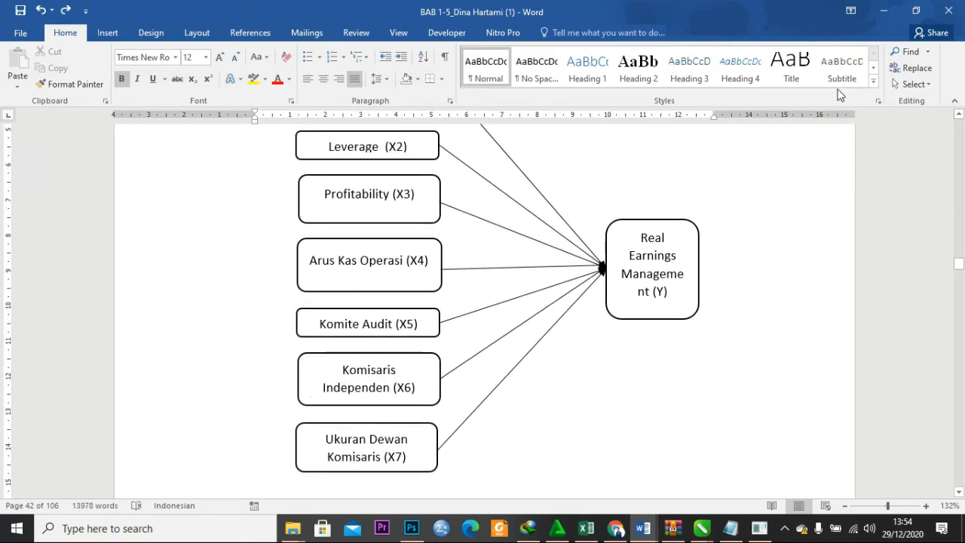
click(882, 11)
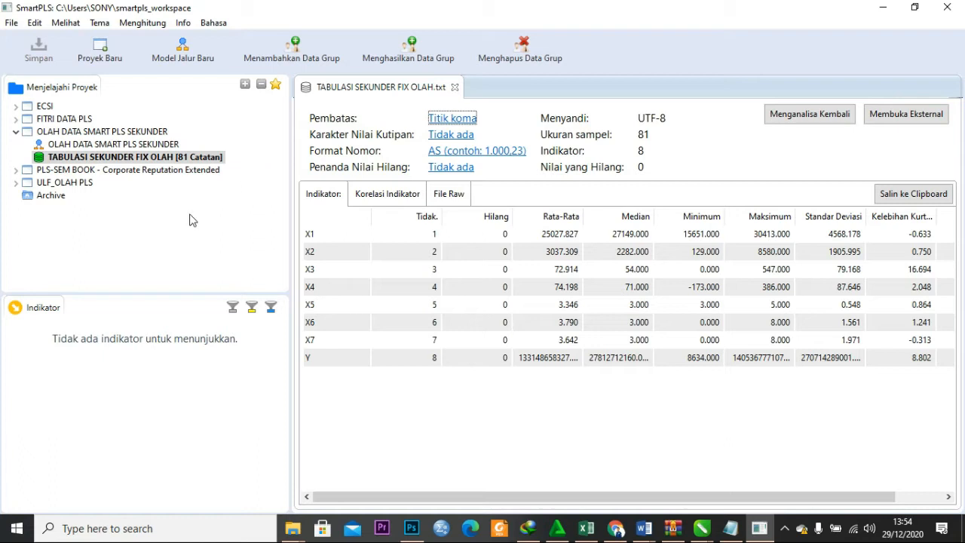
Open the OLAH DATA SMART PLS SEKUNDER path model and place indicators X1 to X6 in one column, each as its own latent variable.
click(75, 145)
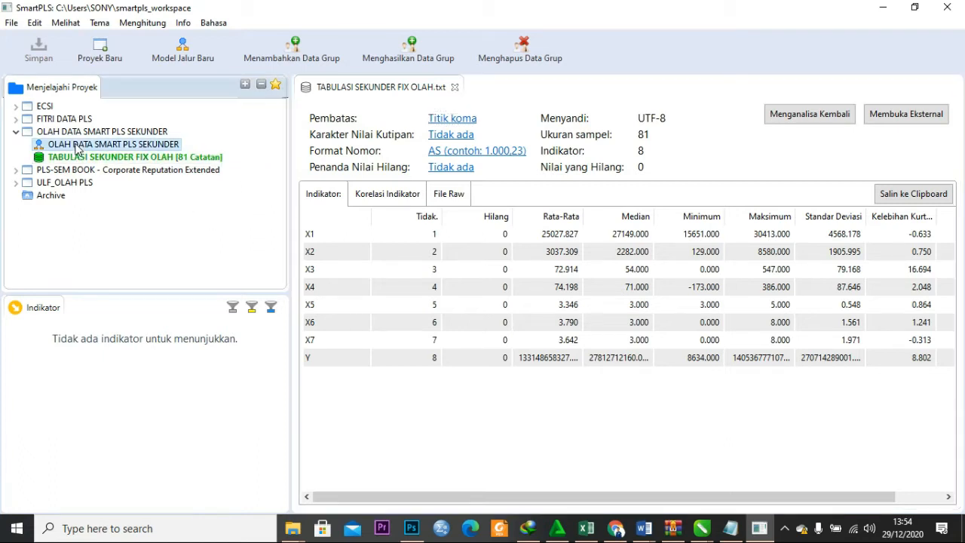
double_click(75, 145)
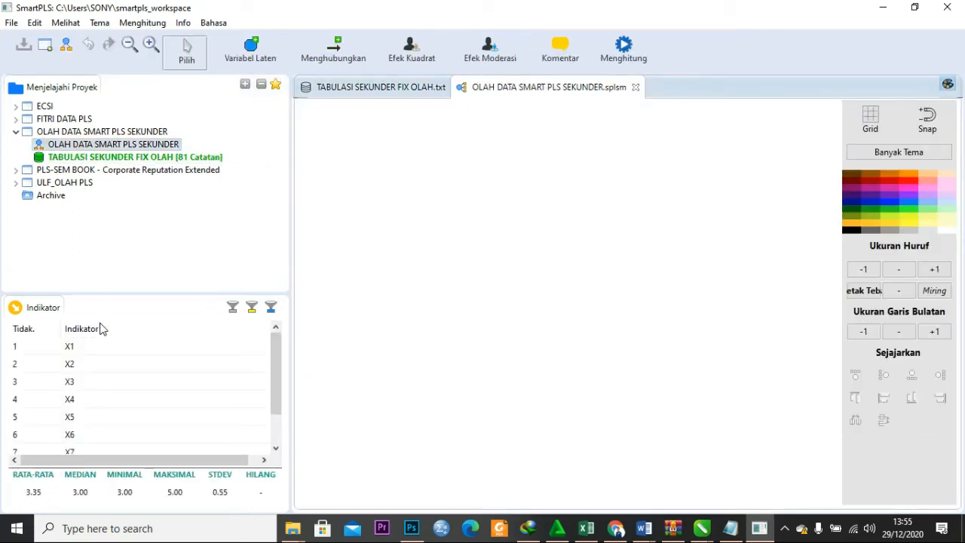
click(76, 347)
drag(77, 349, 379, 149)
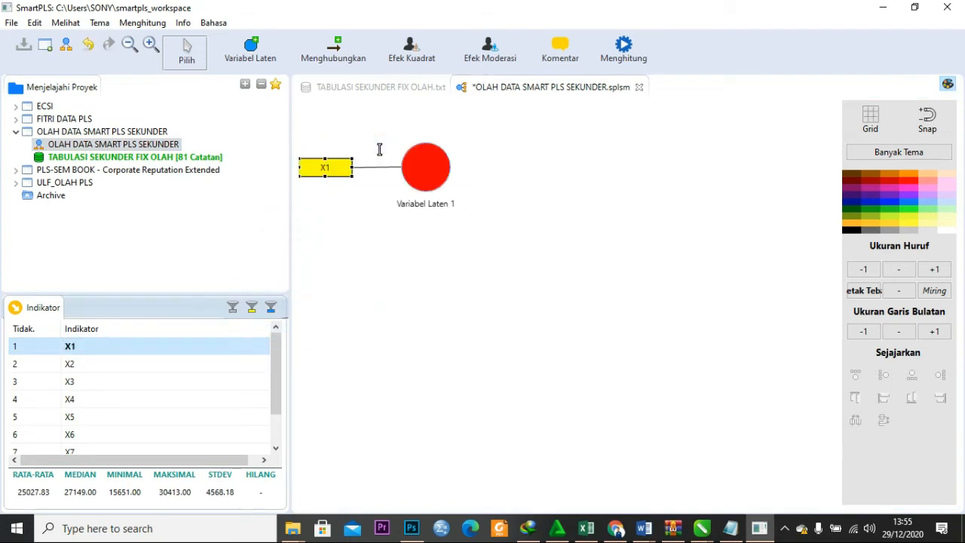
drag(121, 364, 392, 244)
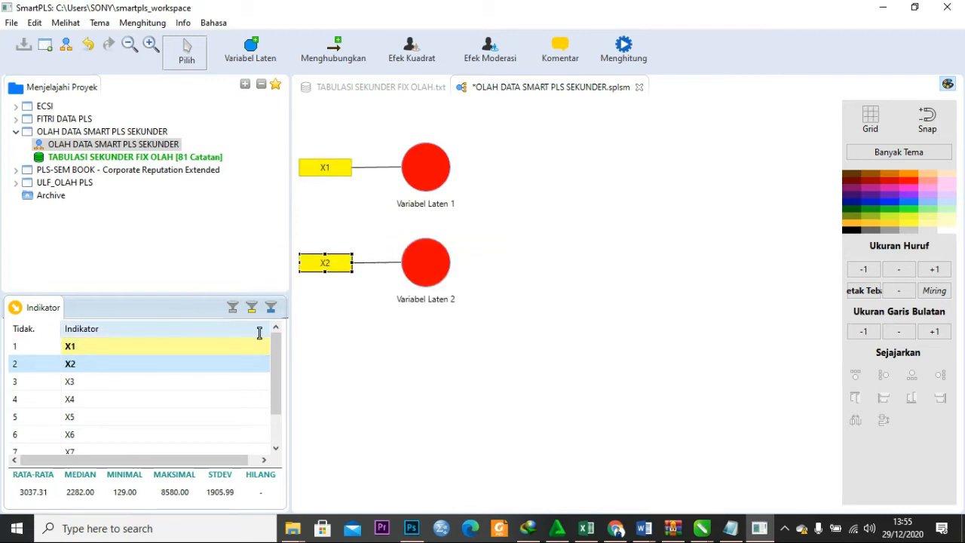
drag(85, 383, 377, 338)
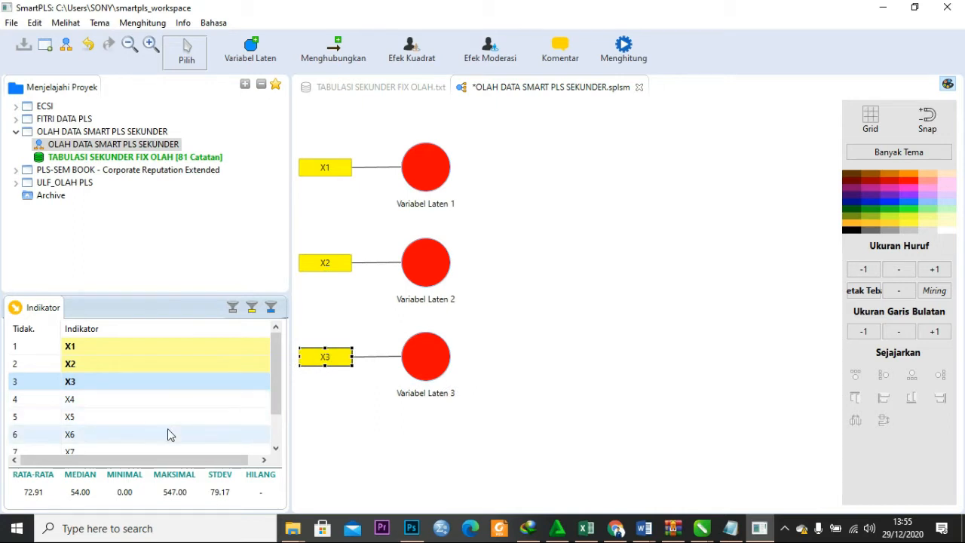
drag(111, 398, 402, 427)
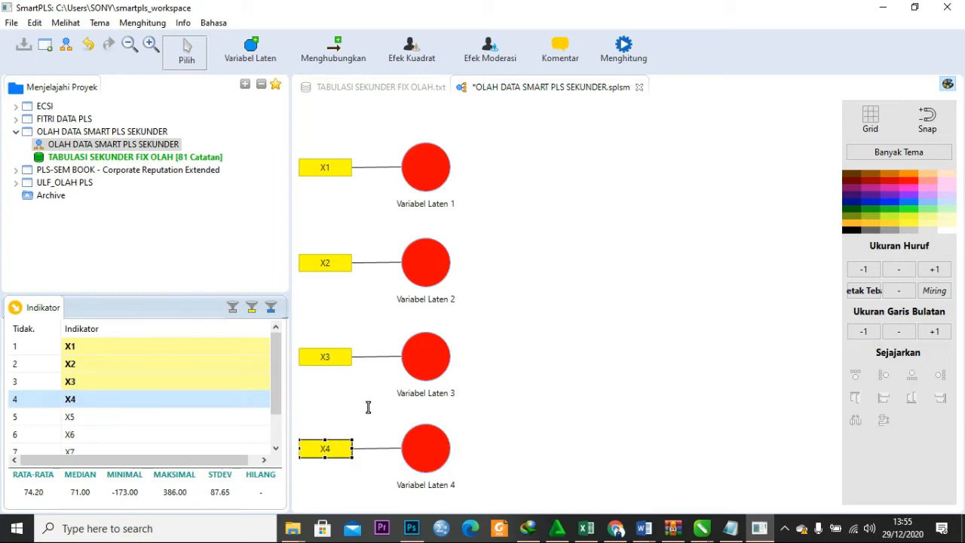
drag(95, 420, 388, 507)
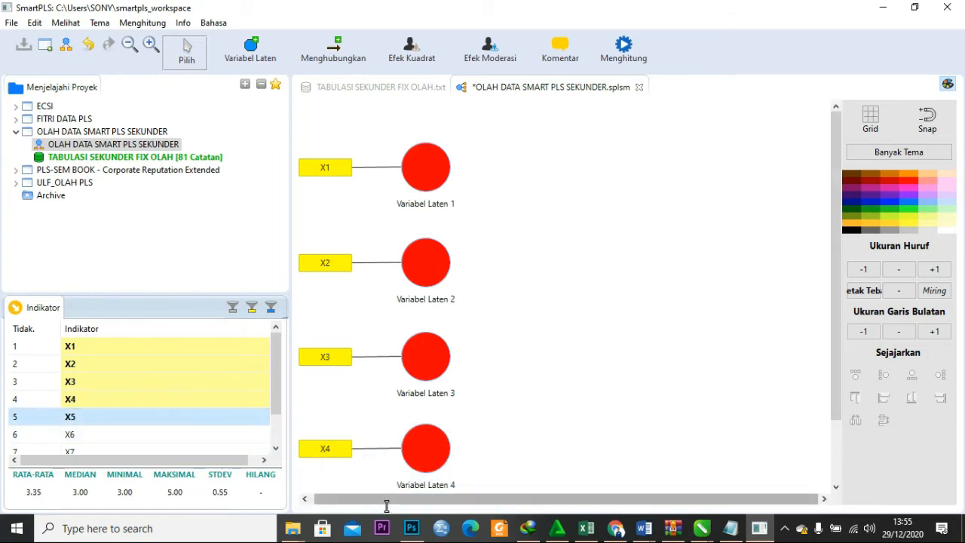
drag(98, 434, 388, 498)
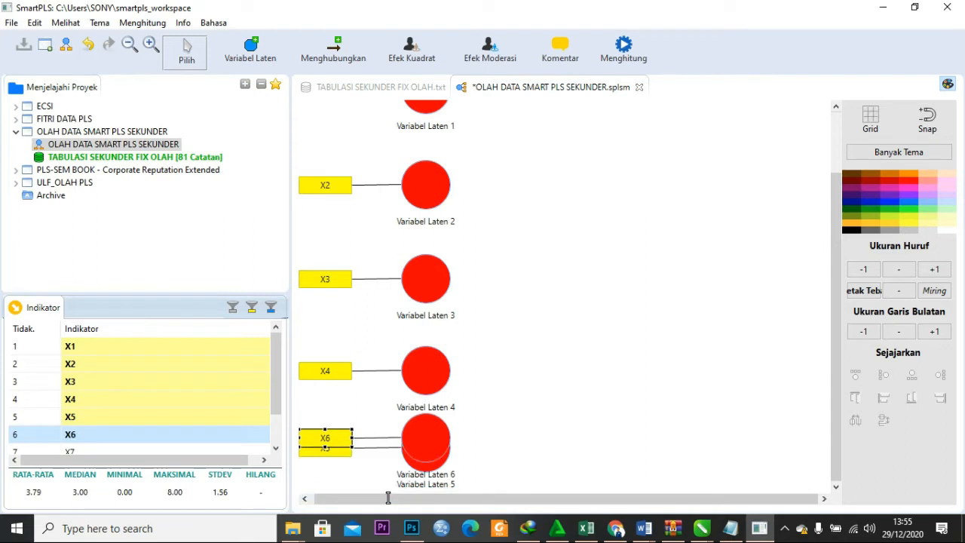
Move the X6 latent variable below X5 so the two constructs no longer overlap.
click(838, 488)
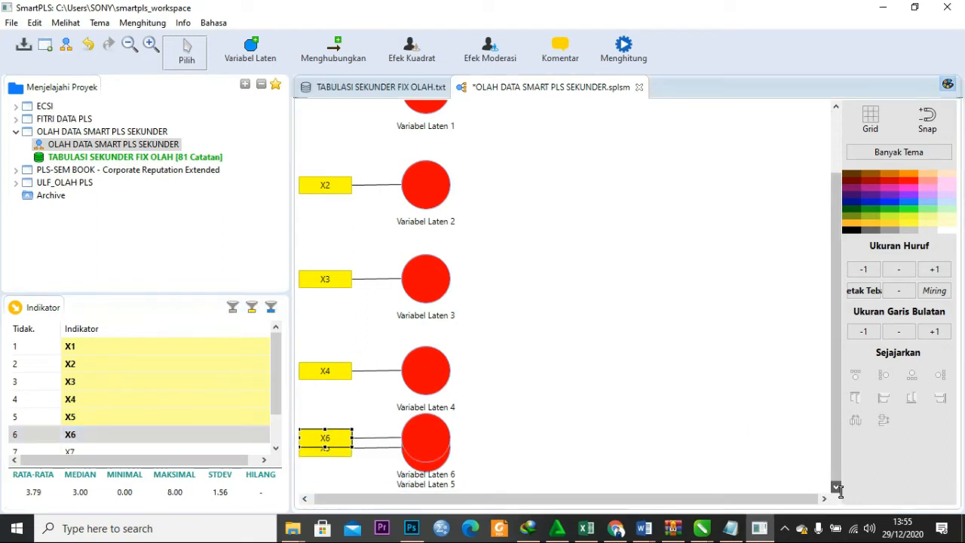
click(426, 449)
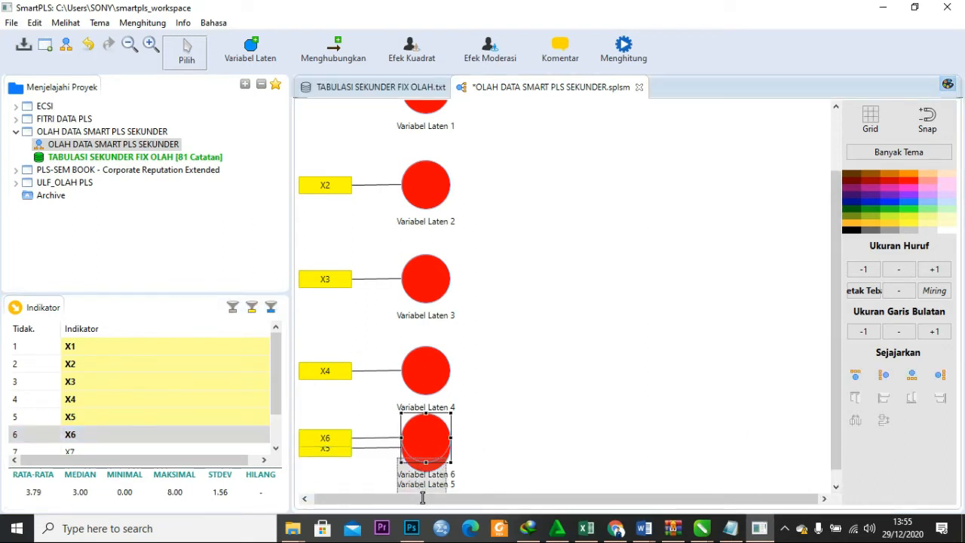
drag(423, 509, 423, 514)
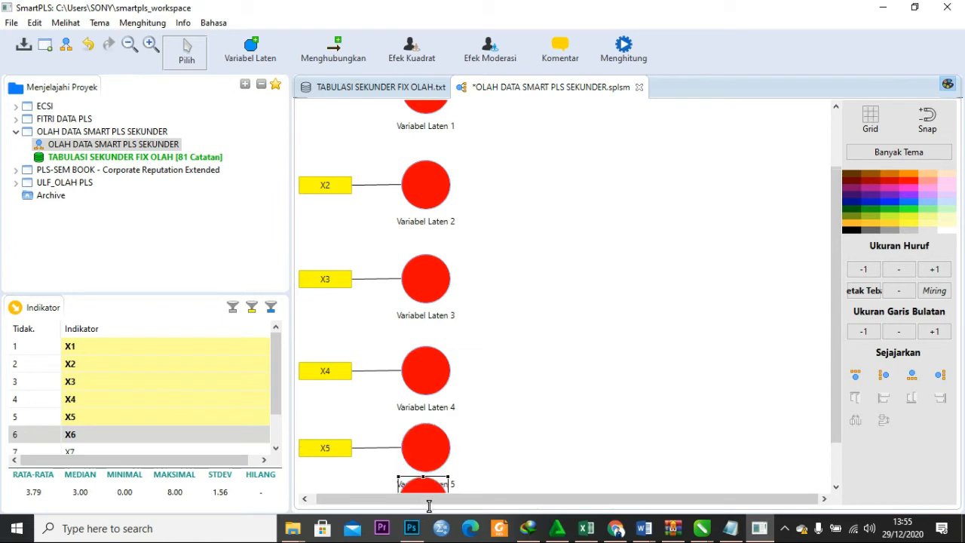
scroll(592, 417, up, 1)
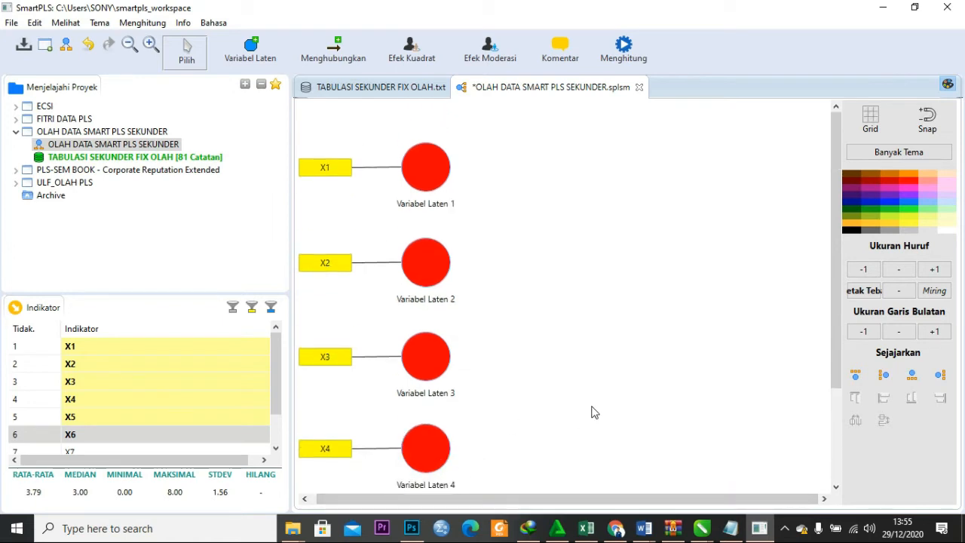
right_click(585, 384)
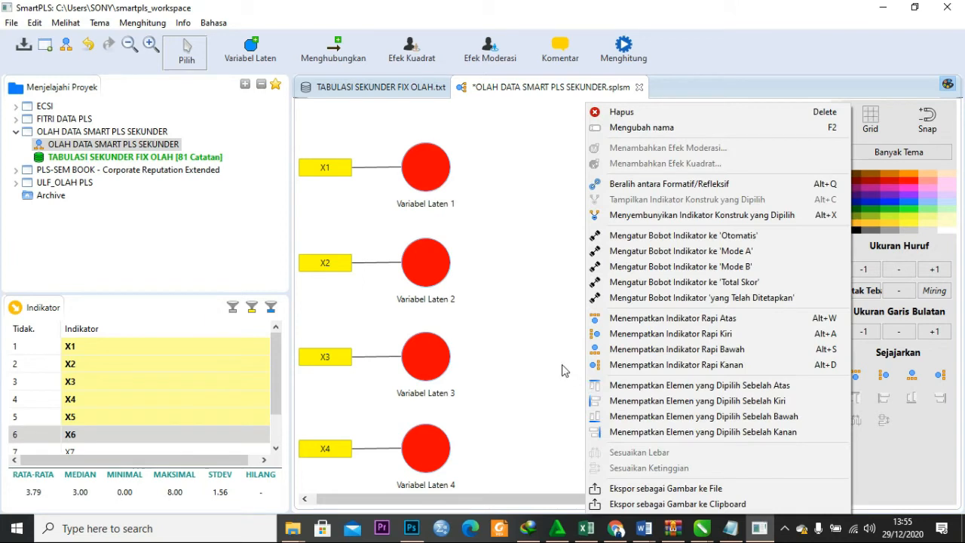
click(561, 370)
scroll(506, 370, down, 2)
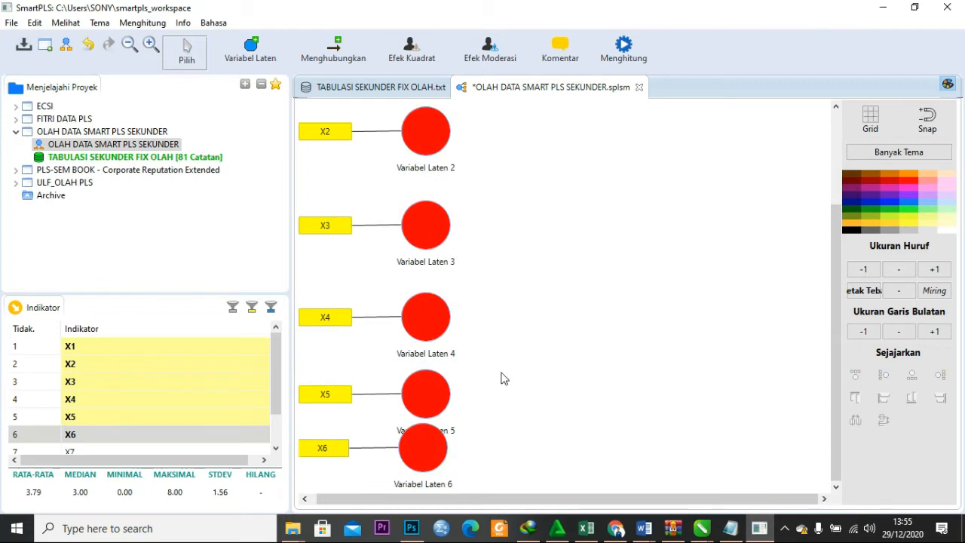
click(423, 451)
drag(424, 461, 429, 474)
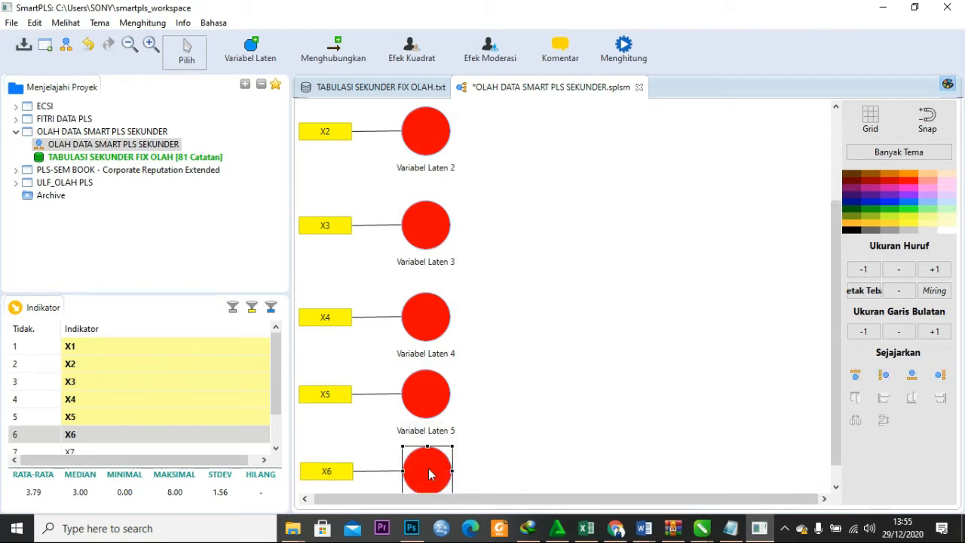
Add indicator Y as its own latent variable to the right of the X column, positioned between the X3 and X4 rows.
click(151, 450)
drag(134, 451, 694, 264)
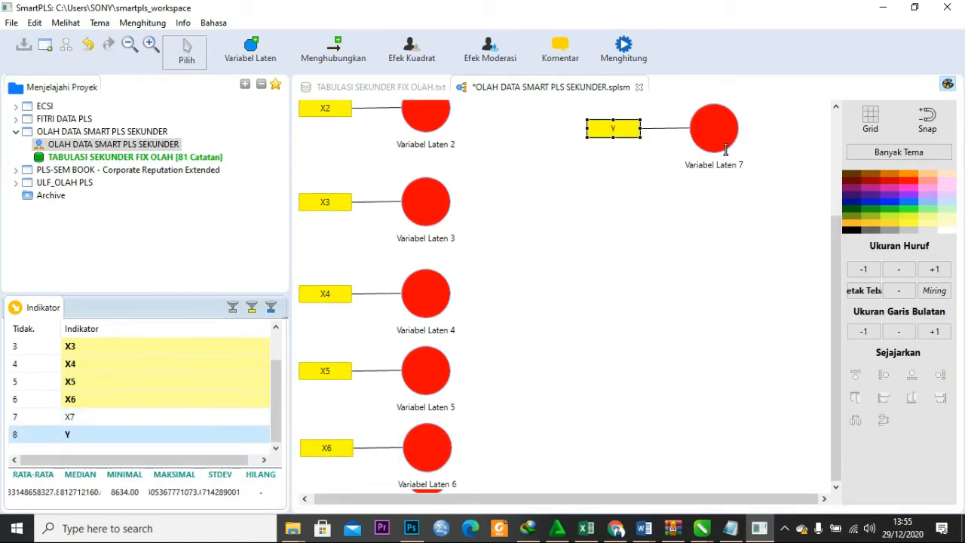
click(724, 147)
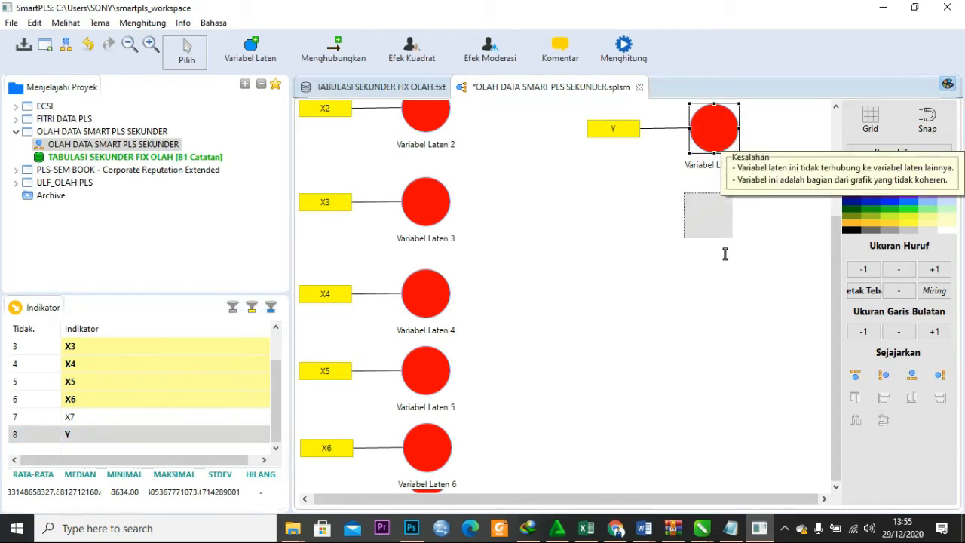
drag(724, 254, 737, 275)
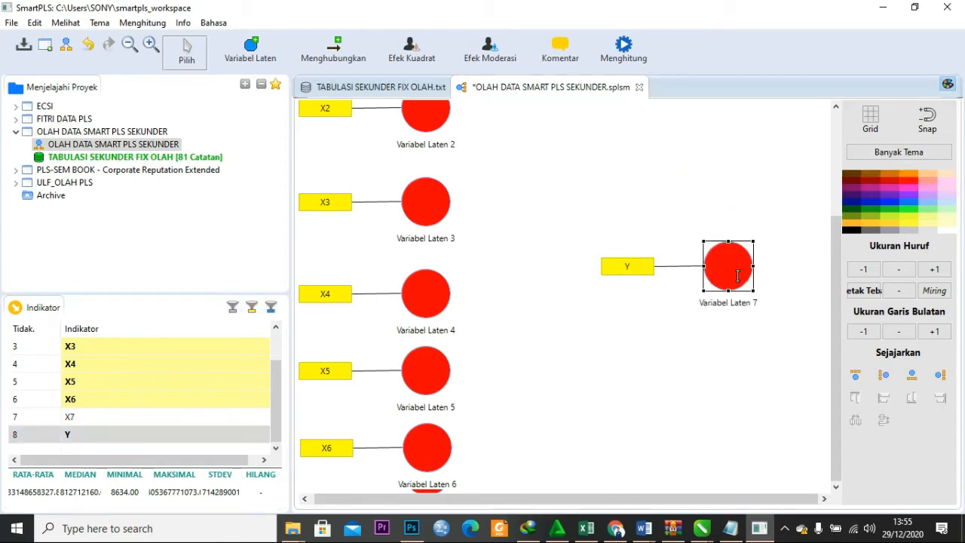
Add indicator X7 as its own latent variable at the bottom of the column, below X6.
scroll(437, 401, up, 2)
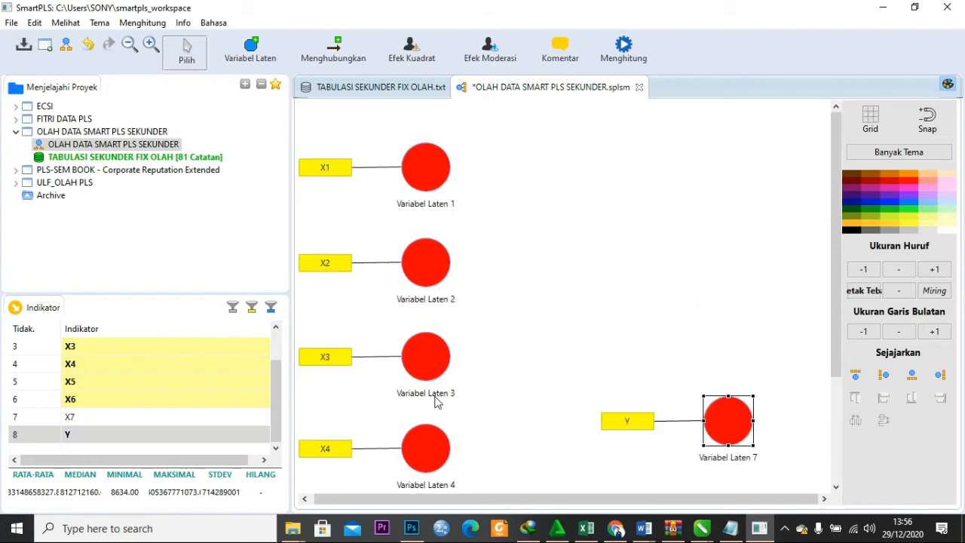
scroll(439, 400, down, 2)
click(68, 417)
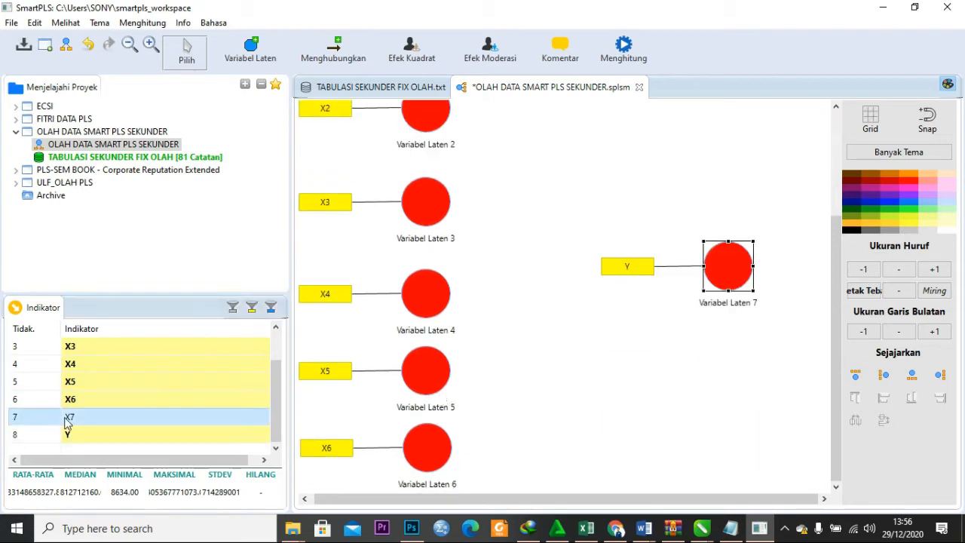
drag(71, 420, 431, 473)
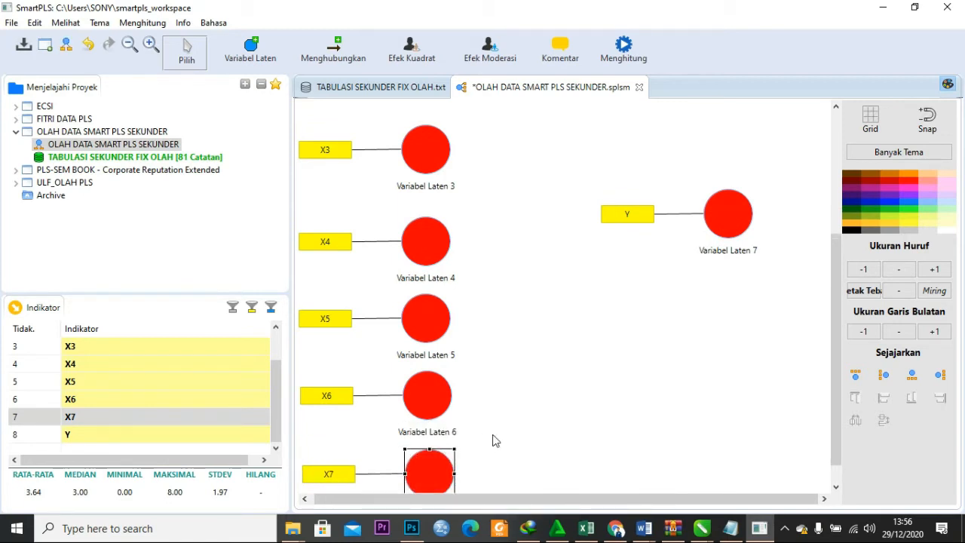
scroll(488, 443, down, 1)
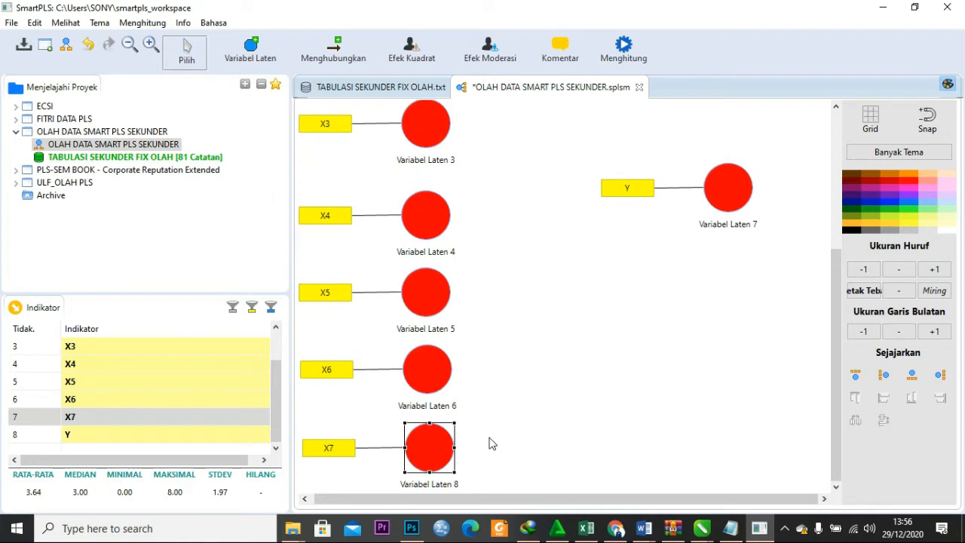
scroll(490, 442, up, 2)
click(505, 440)
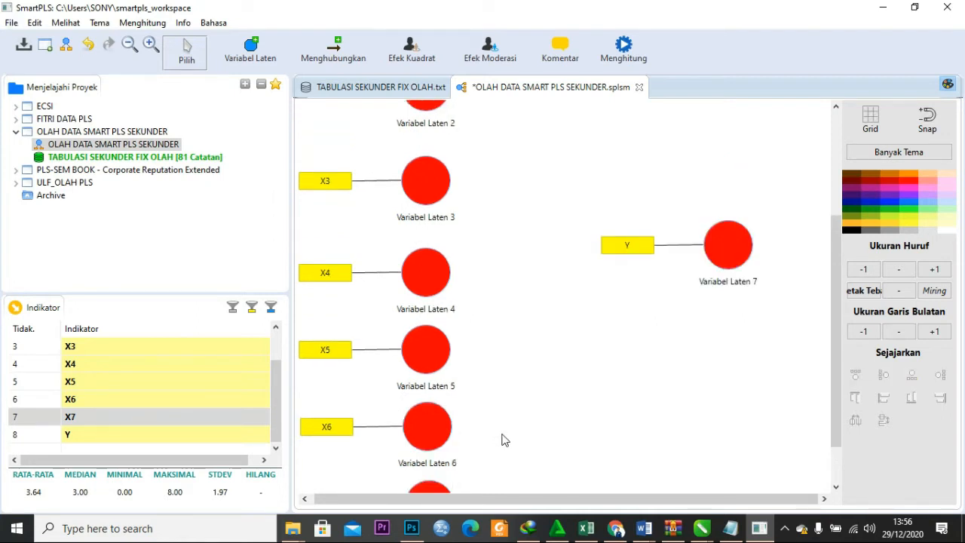
scroll(510, 439, down, 2)
scroll(510, 437, up, 8)
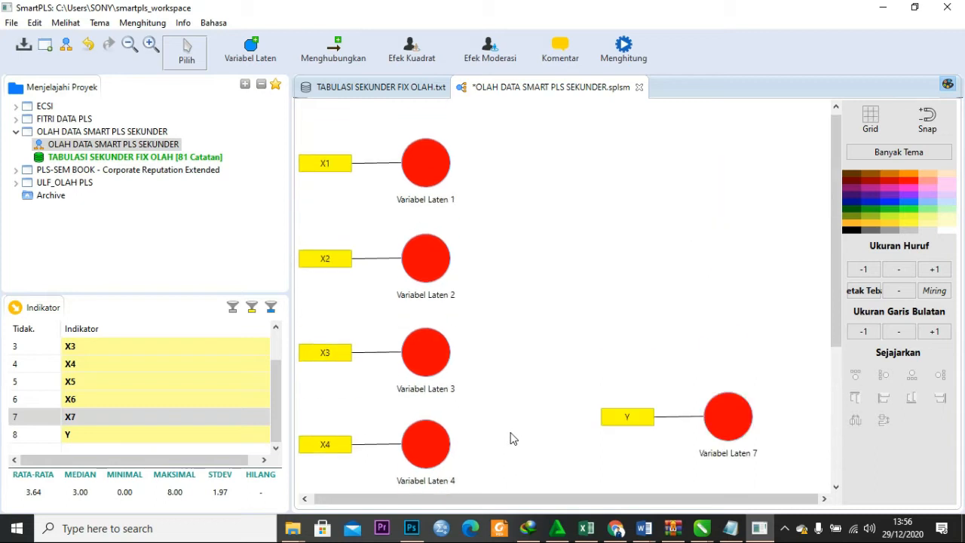
scroll(510, 438, down, 4)
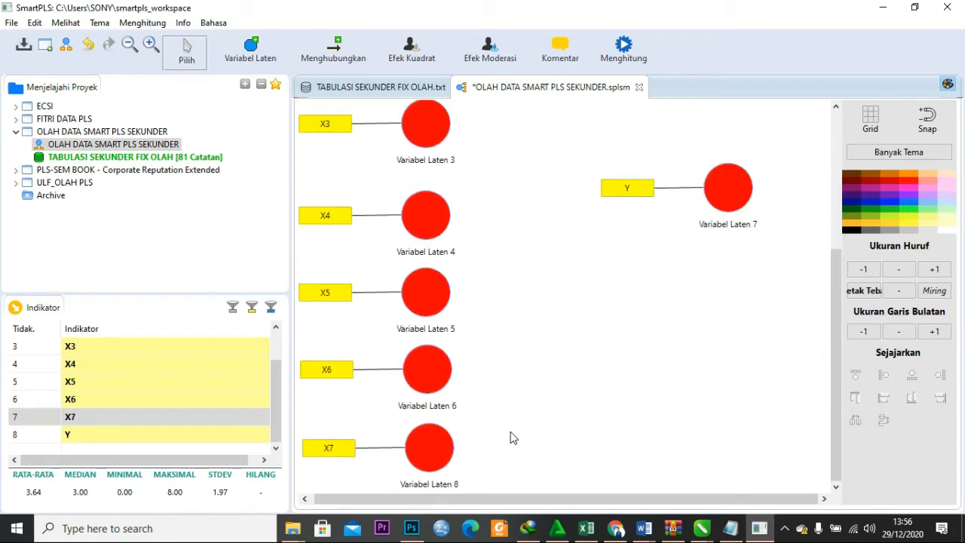
scroll(510, 438, up, 4)
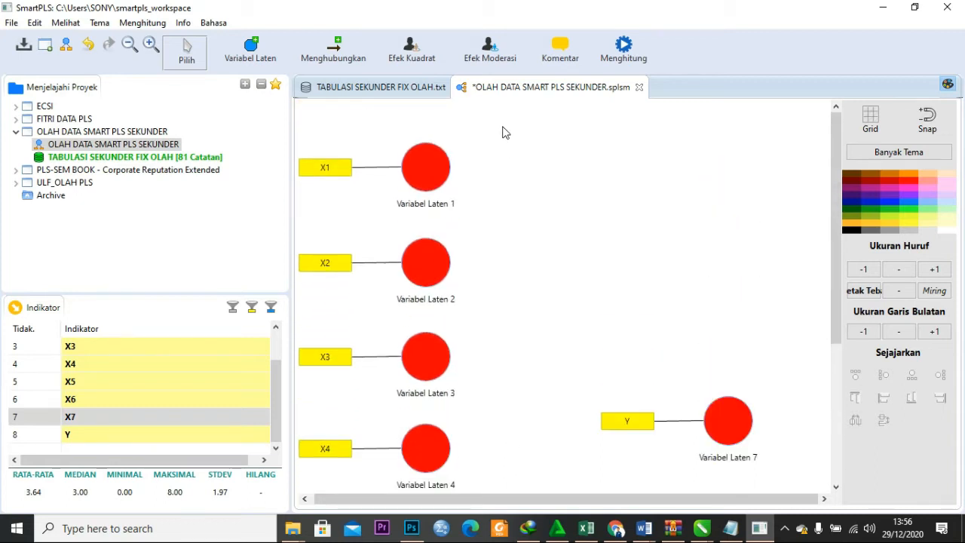
Try to shrink the circles of the X1 to X7 latent variables together, and undo the resize.
drag(502, 123, 401, 420)
scroll(401, 419, down, 4)
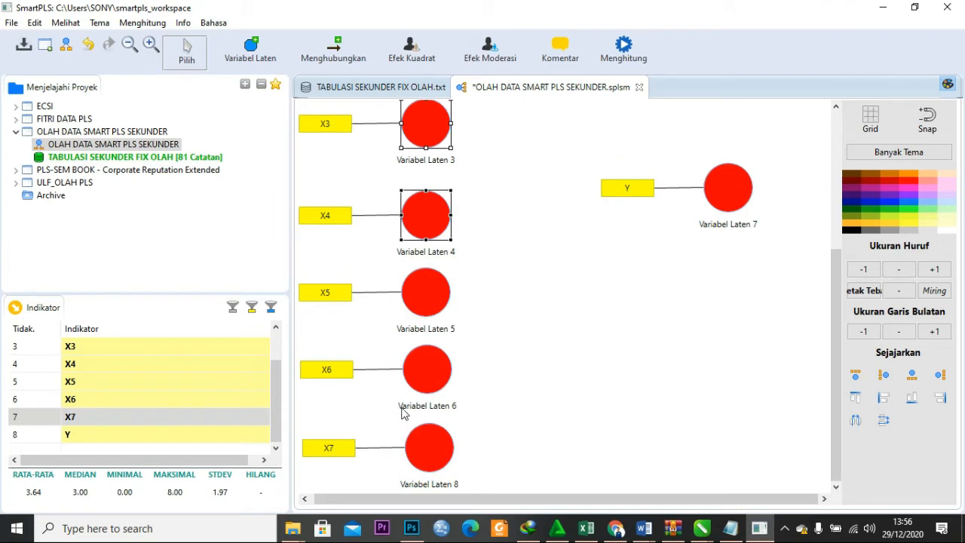
ctrl+click(424, 280)
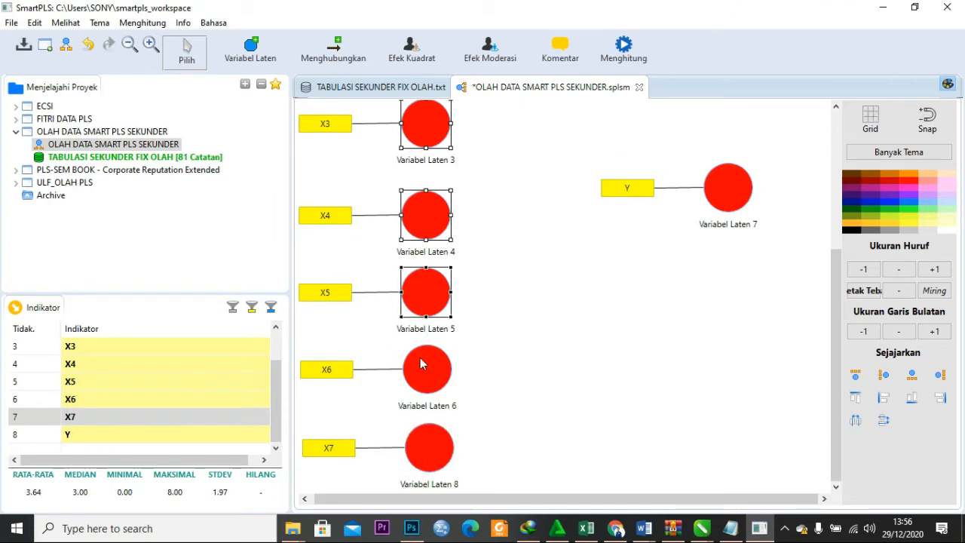
ctrl+click(422, 400)
ctrl+click(422, 451)
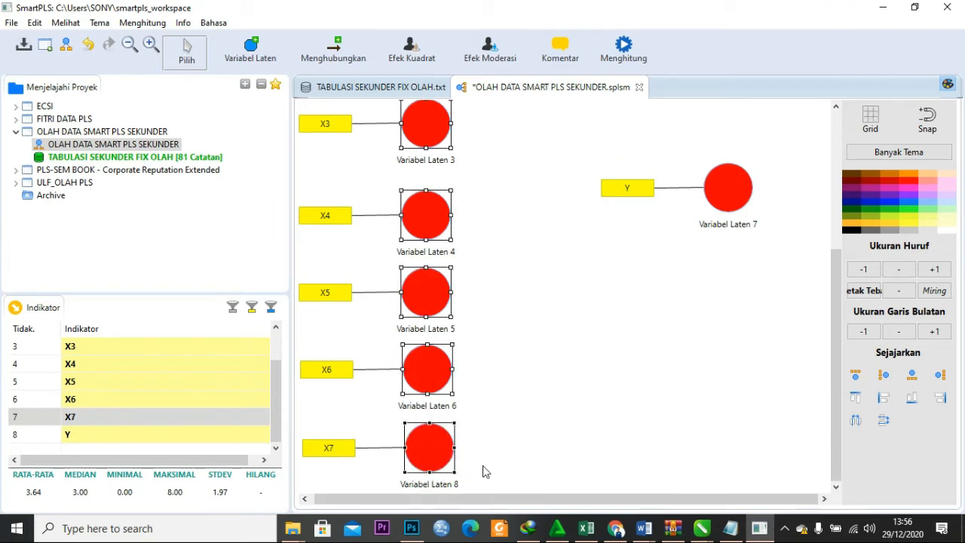
drag(452, 471, 435, 444)
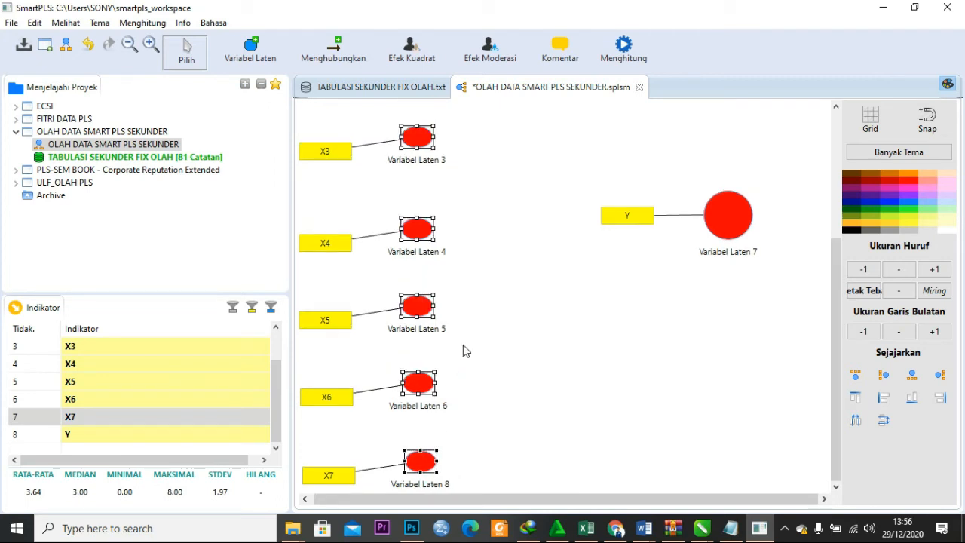
key(ctrl+z)
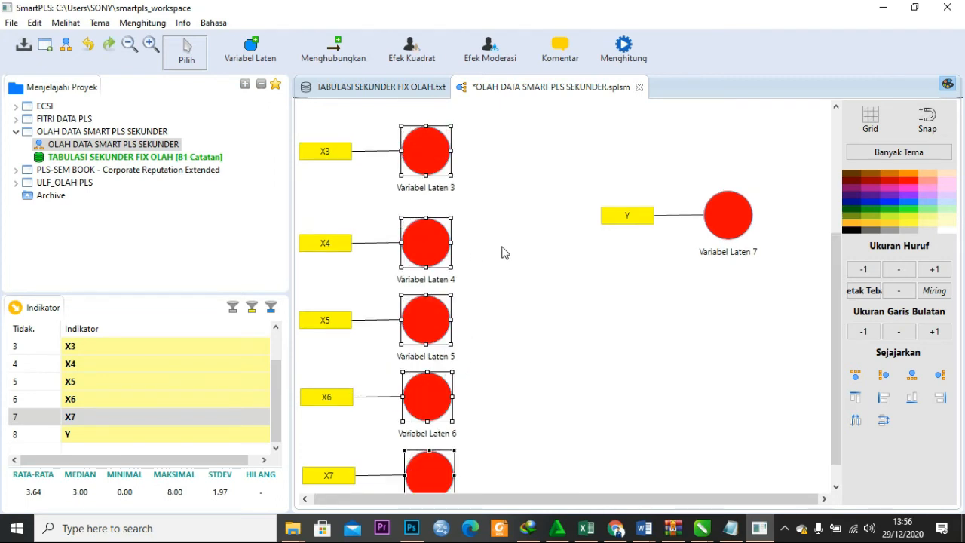
Move the Y latent variable down between the X5 and X6 rows and slightly left, and align its indicator to the right of the circle.
scroll(504, 251, down, 1)
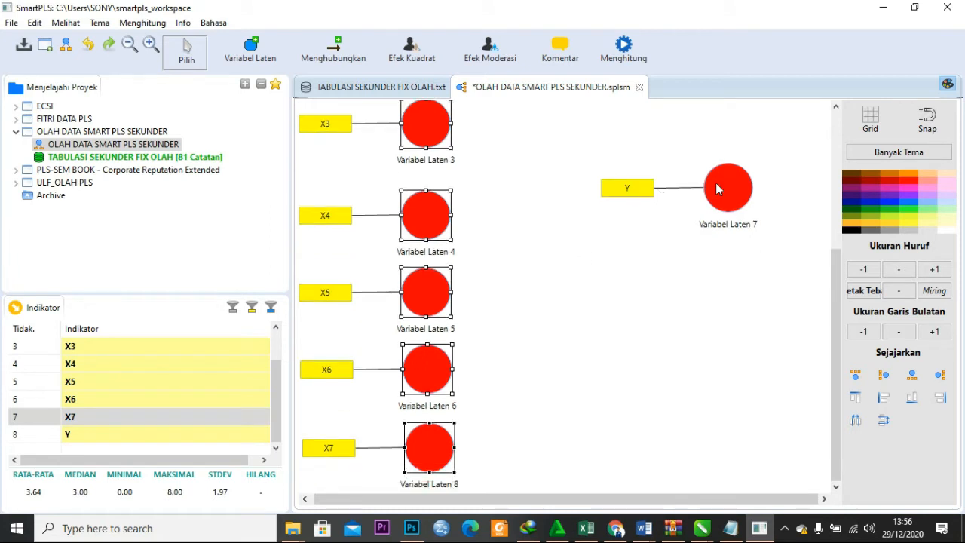
drag(727, 224, 731, 349)
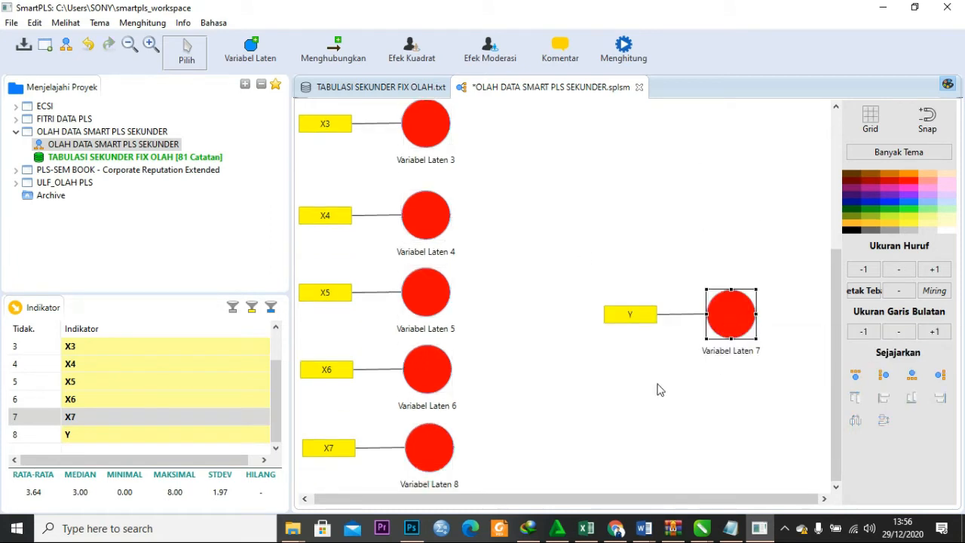
click(630, 315)
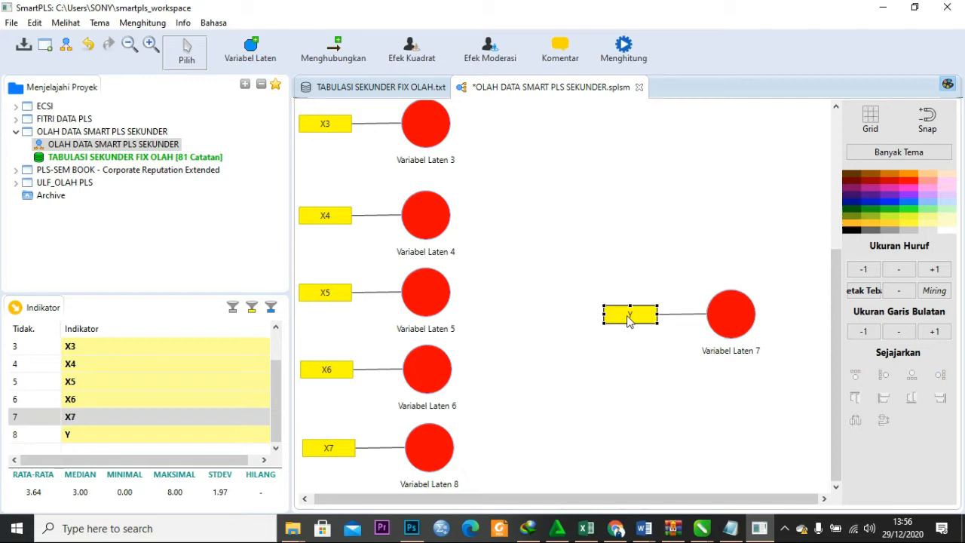
click(734, 312)
right_click(733, 312)
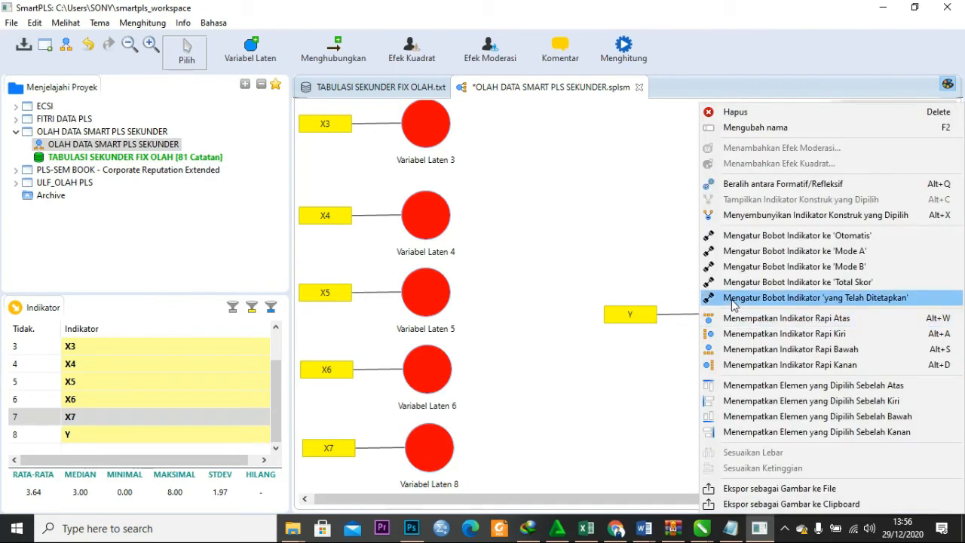
click(751, 365)
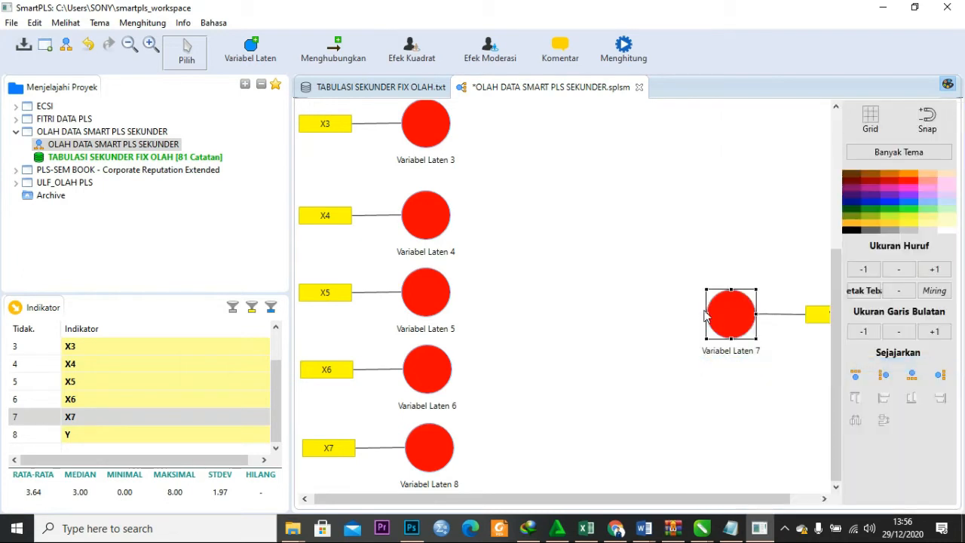
drag(705, 315, 682, 318)
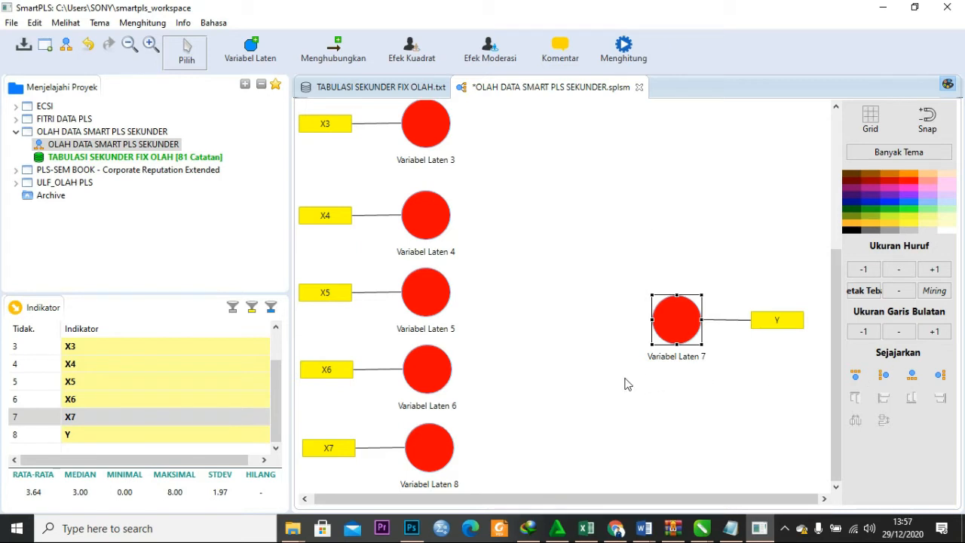
click(610, 295)
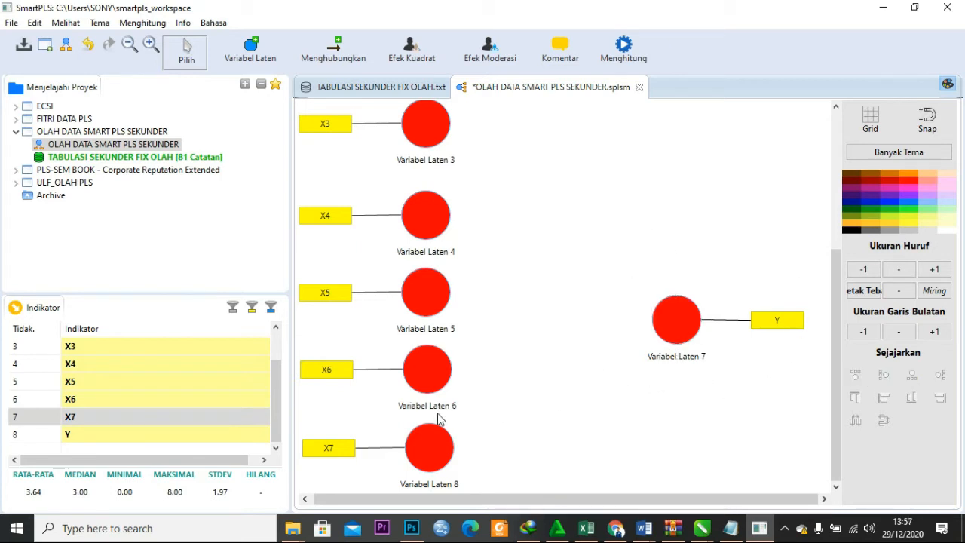
Connect the X1 and X2 latent variables to the Y latent variable with paths pointing to Y.
scroll(355, 413, up, 3)
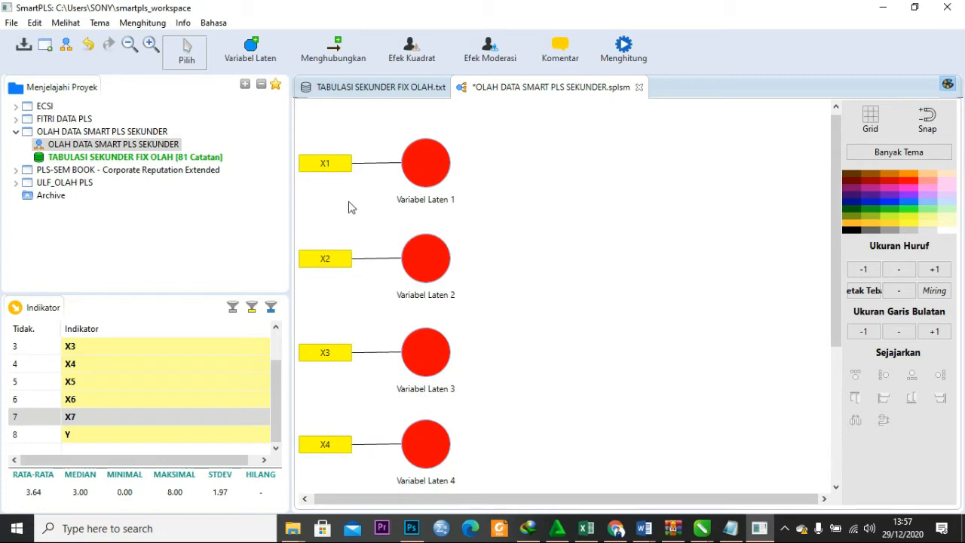
scroll(348, 215, down, 3)
scroll(488, 254, up, 3)
scroll(476, 236, down, 2)
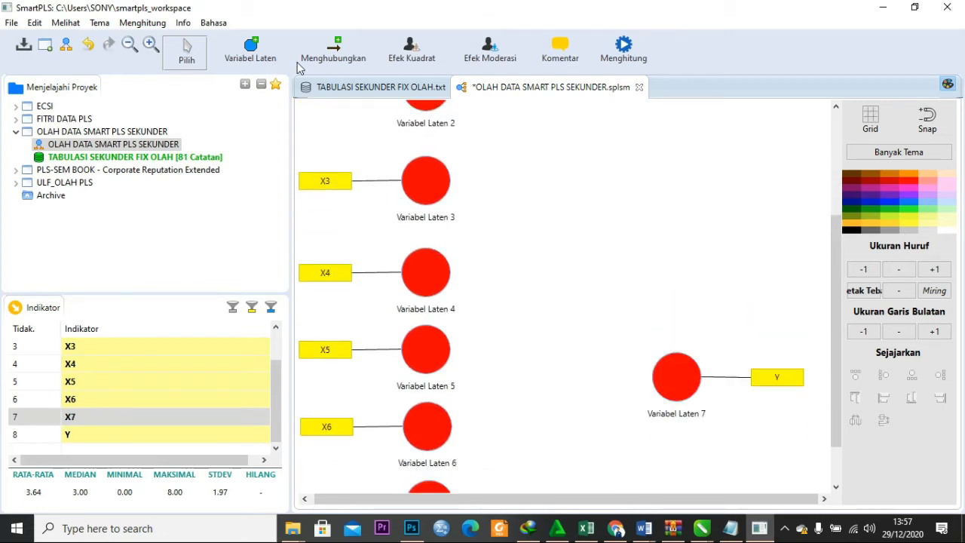
click(322, 59)
scroll(473, 146, up, 3)
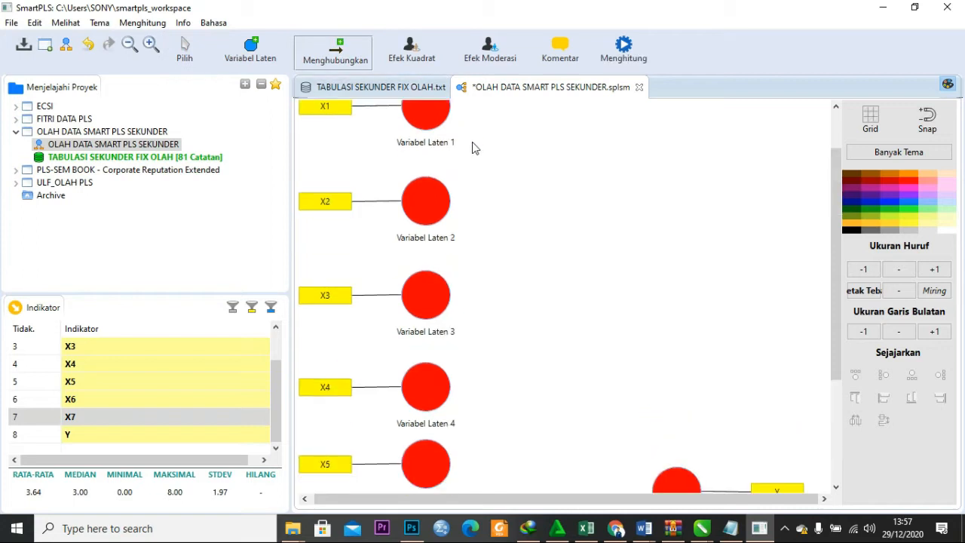
click(453, 184)
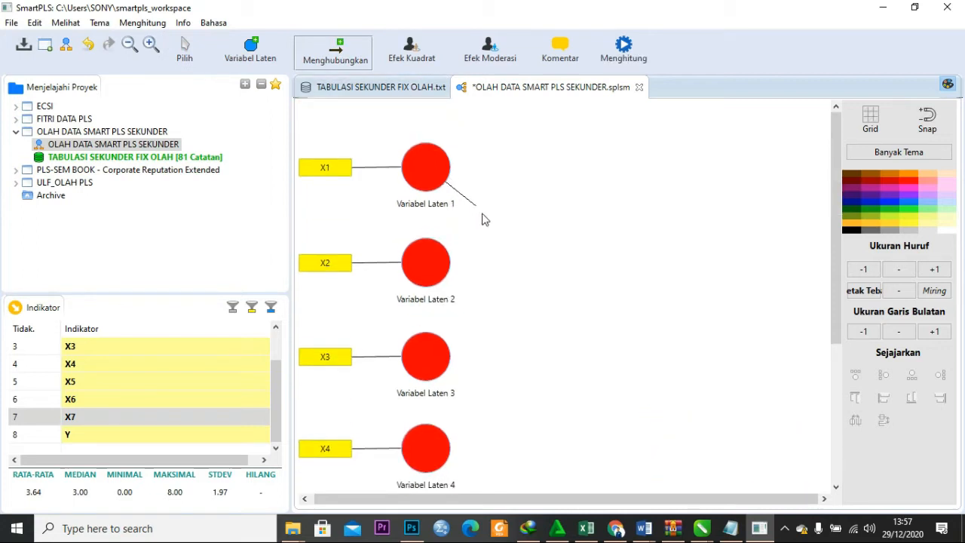
scroll(475, 212, down, 5)
click(658, 314)
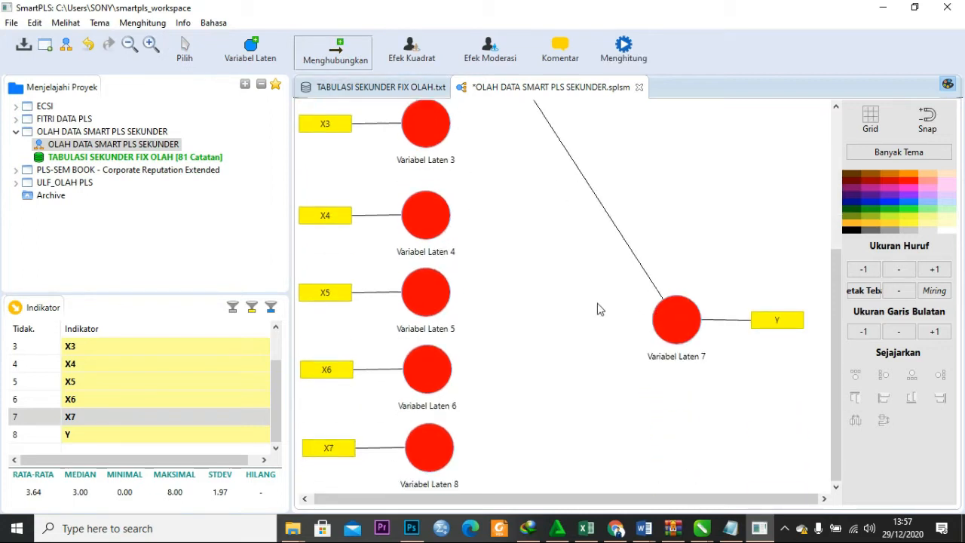
scroll(565, 286, up, 3)
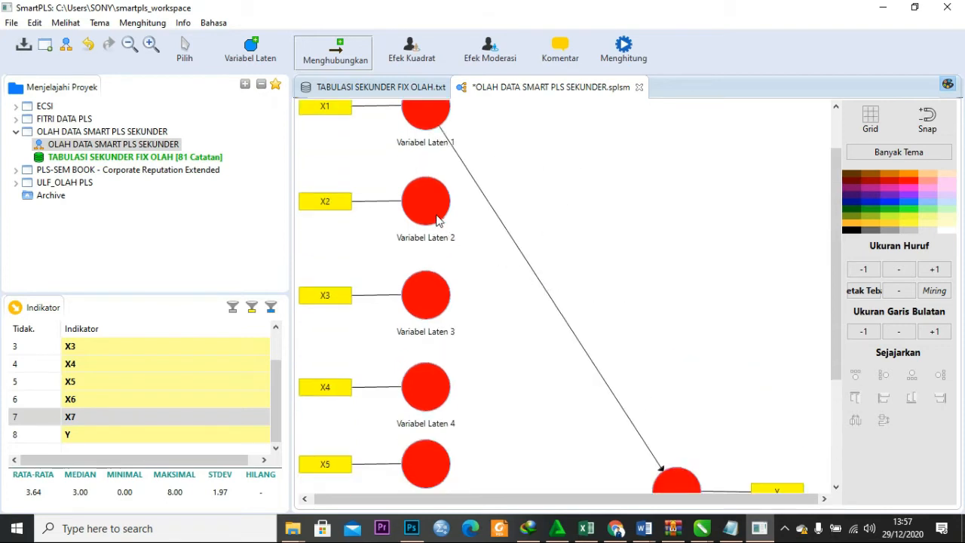
click(439, 217)
scroll(485, 254, down, 3)
click(658, 315)
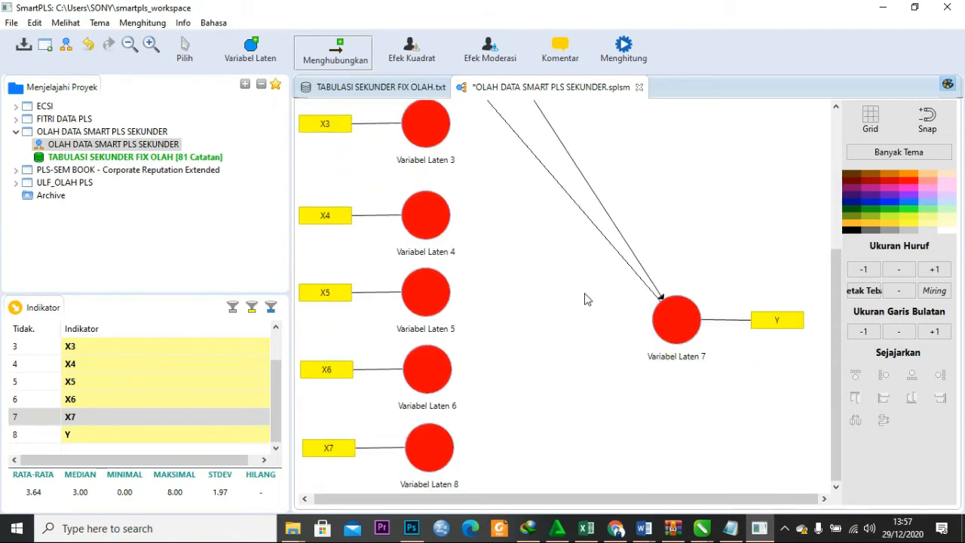
Connect the X3, X4, X5, X6 and X7 latent variables to the Y latent variable with paths pointing to Y.
click(447, 220)
click(651, 326)
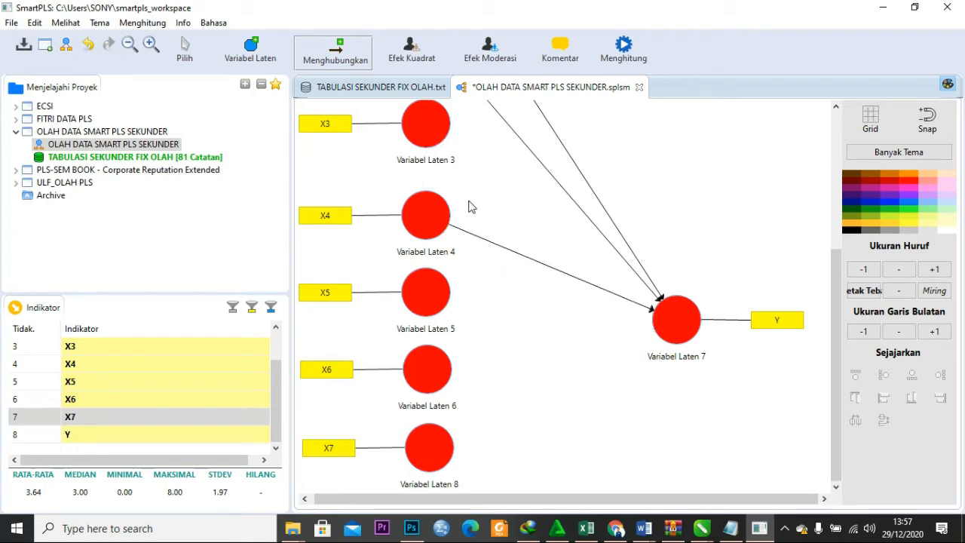
click(447, 147)
click(654, 308)
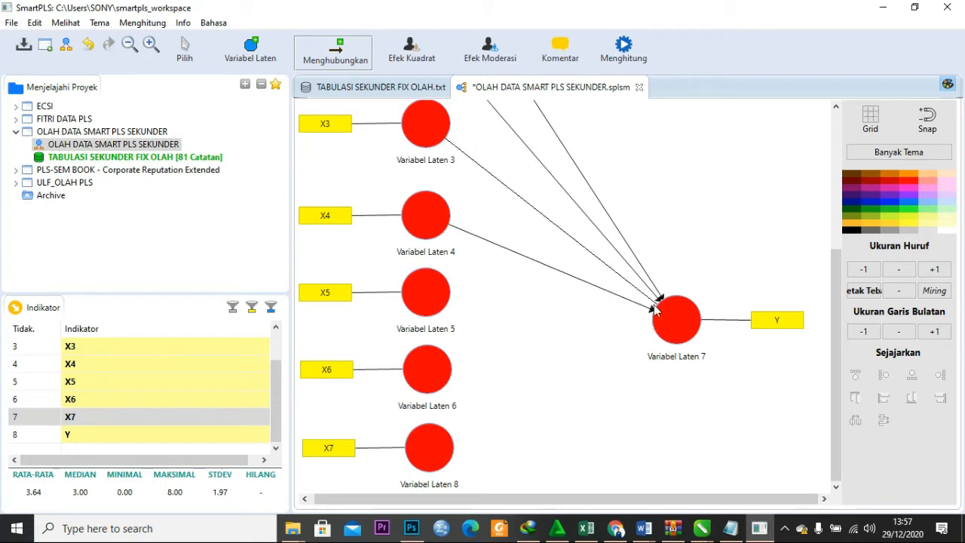
click(445, 307)
click(651, 319)
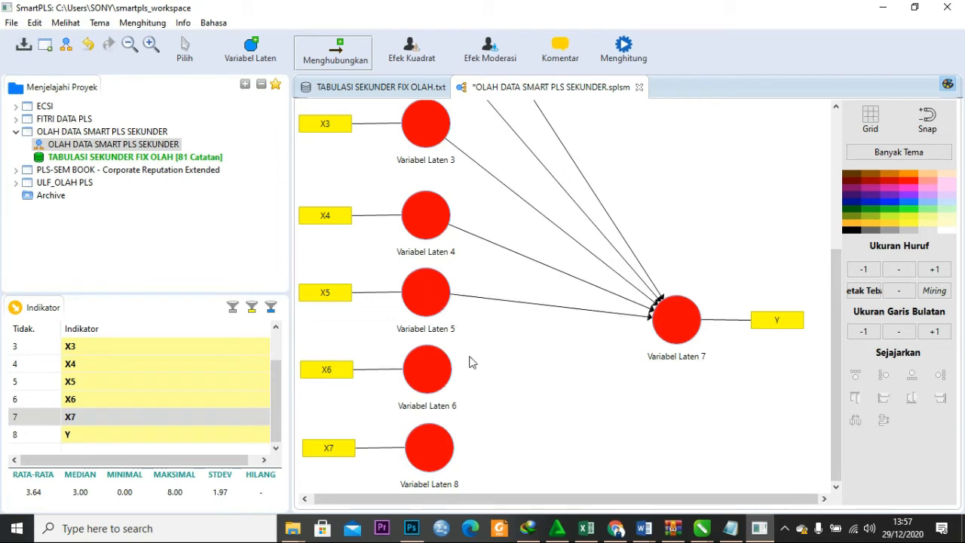
click(446, 364)
click(653, 323)
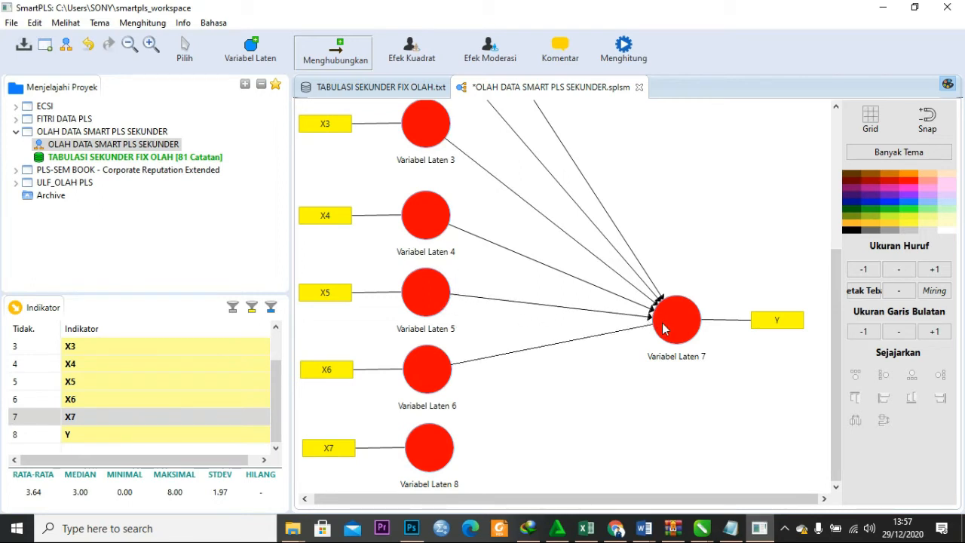
click(451, 439)
click(654, 331)
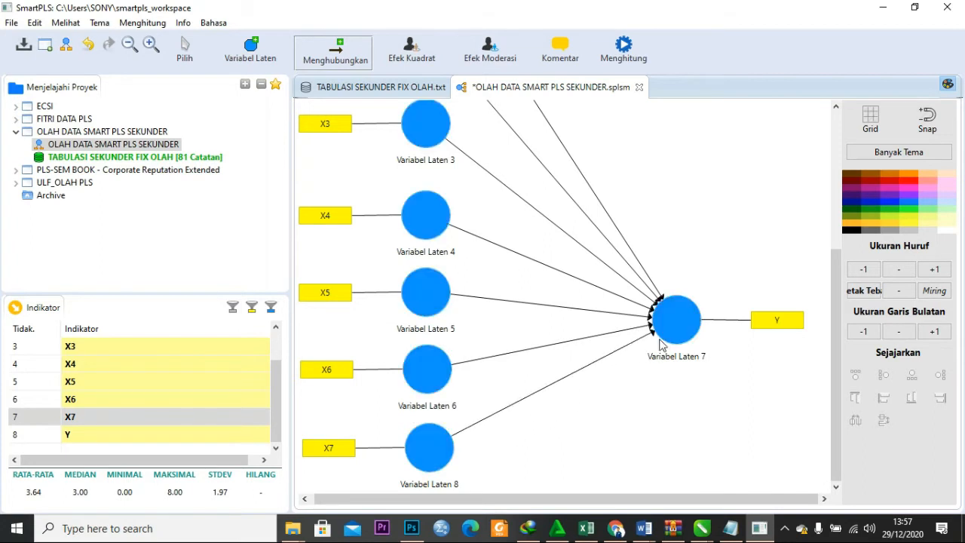
scroll(631, 312, up, 1)
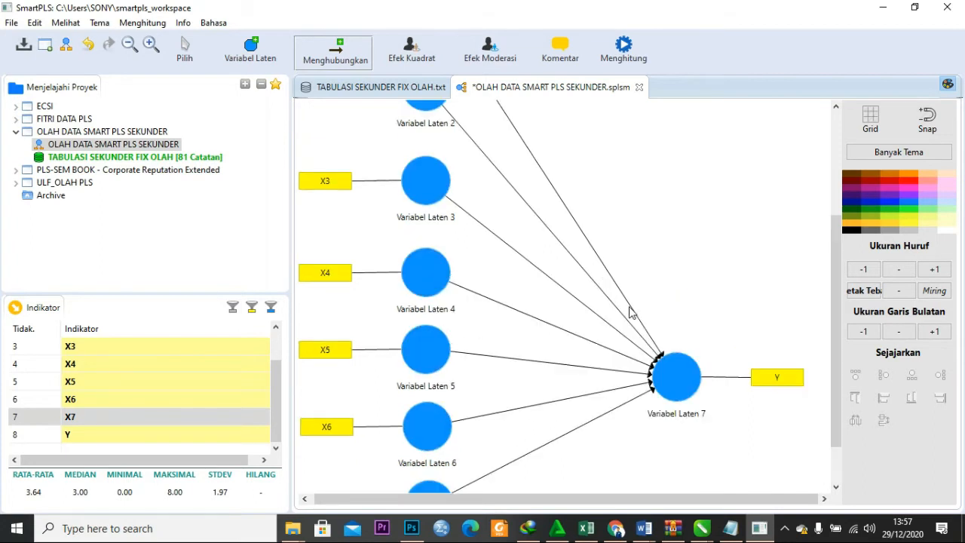
scroll(632, 312, up, 3)
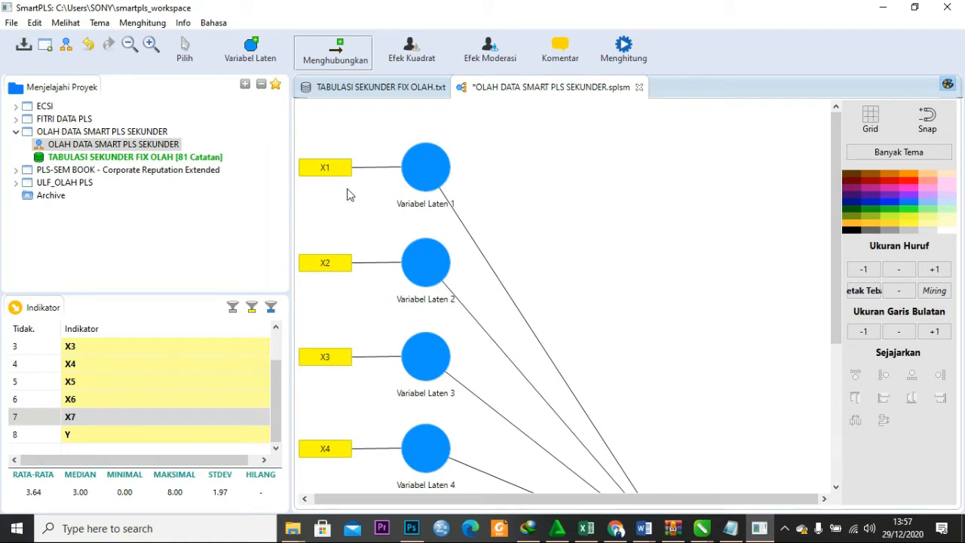
scroll(347, 257, down, 4)
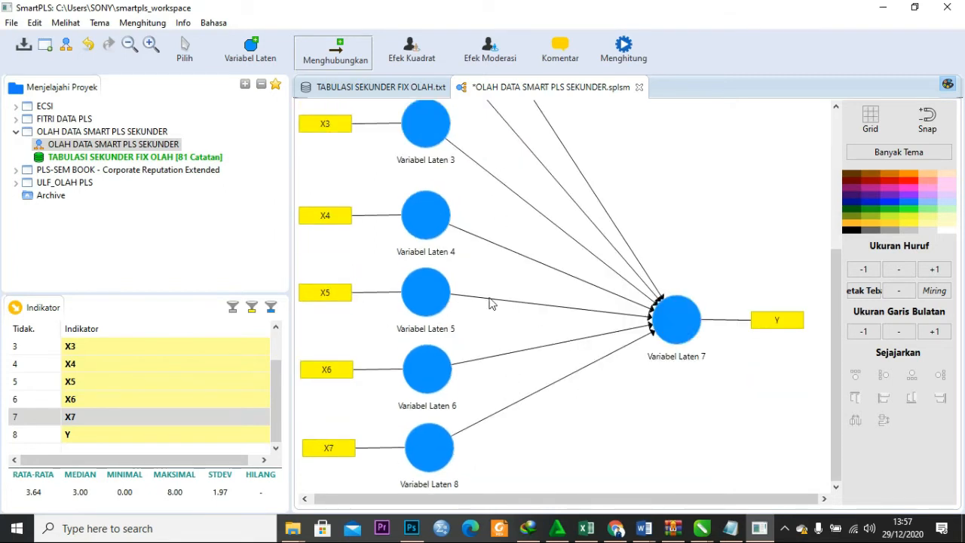
scroll(489, 303, up, 4)
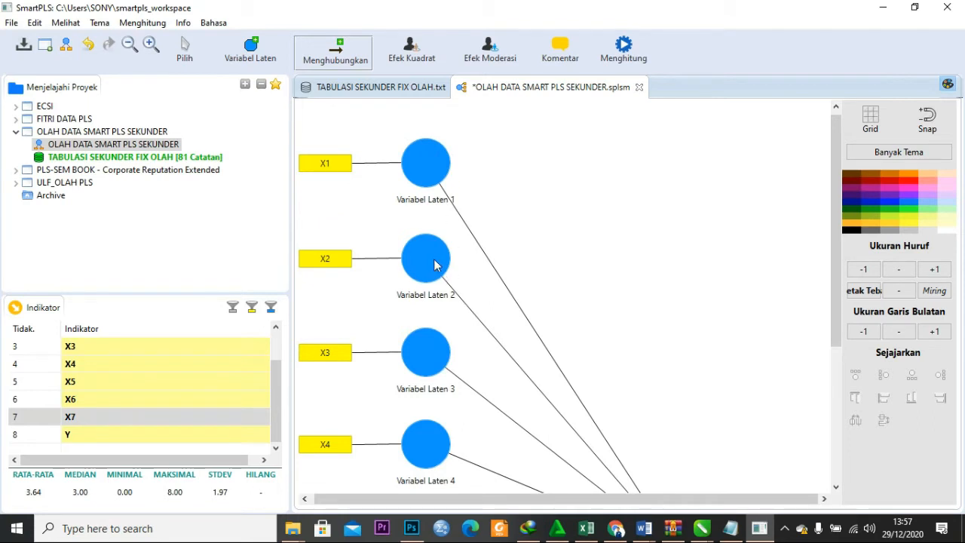
click(186, 58)
click(426, 168)
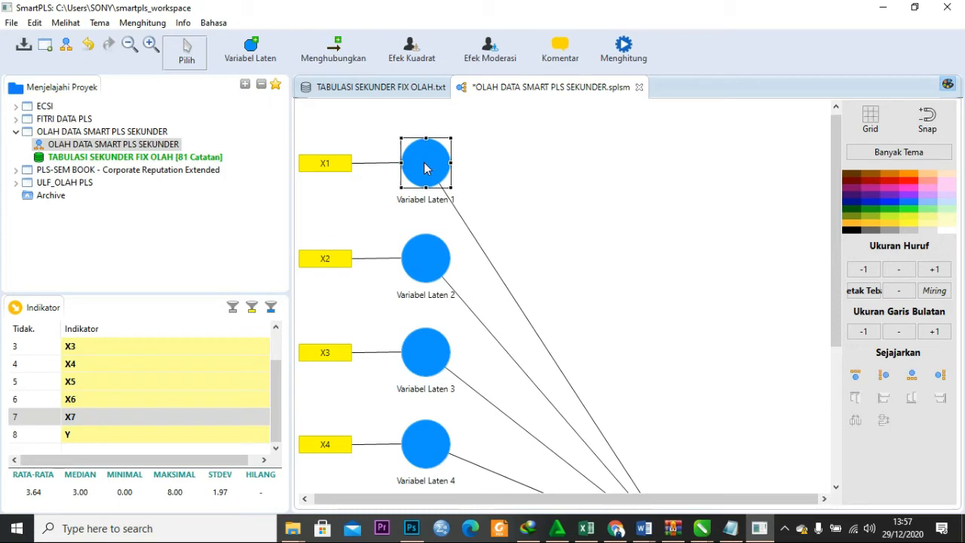
right_click(425, 167)
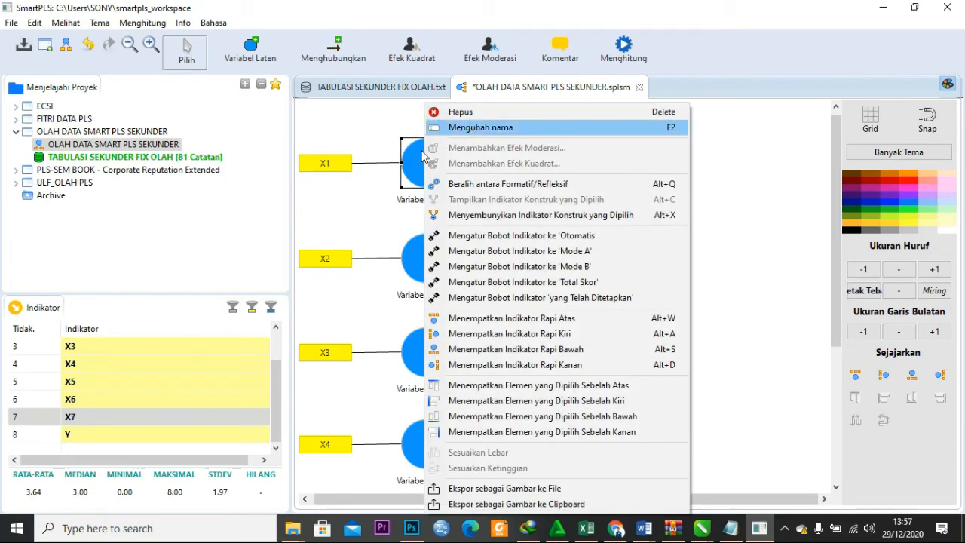
click(400, 214)
click(414, 201)
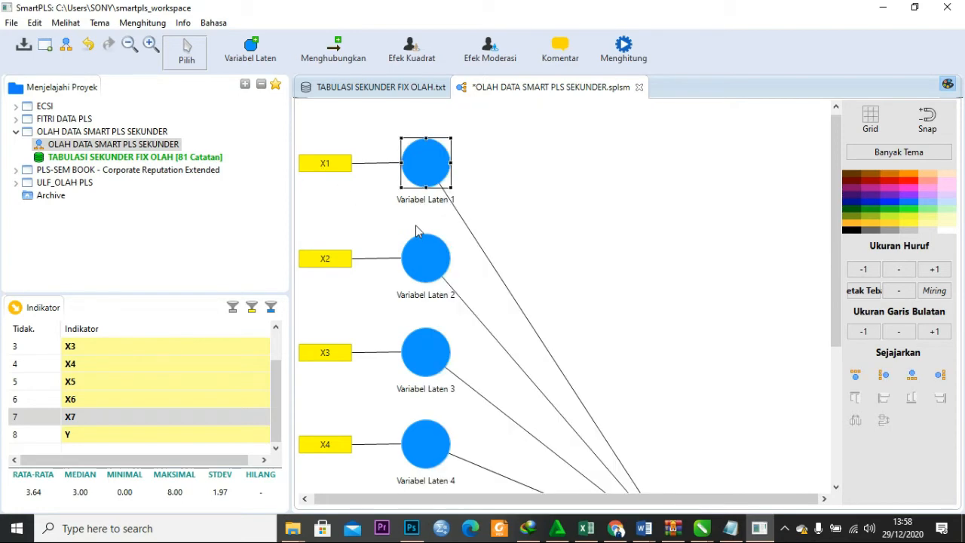
scroll(420, 229, down, 3)
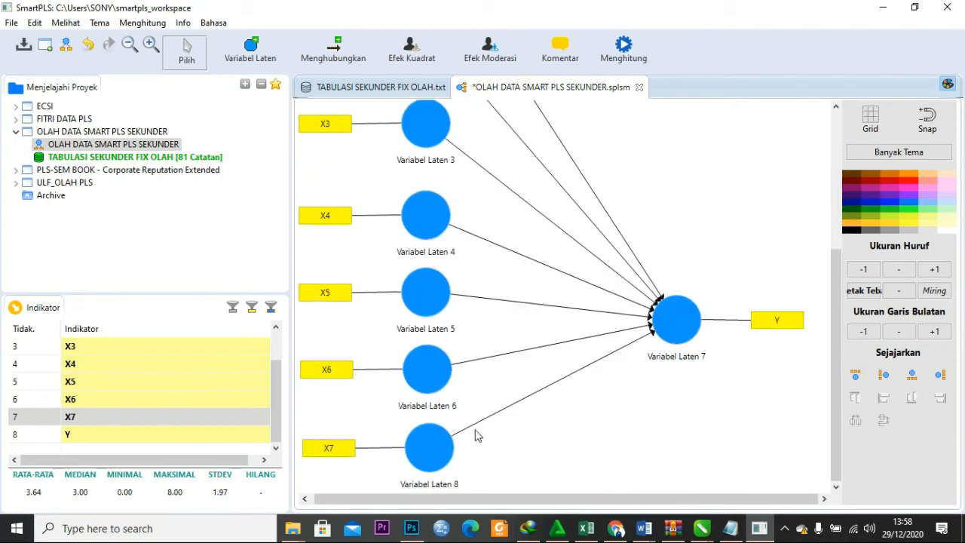
scroll(341, 369, up, 3)
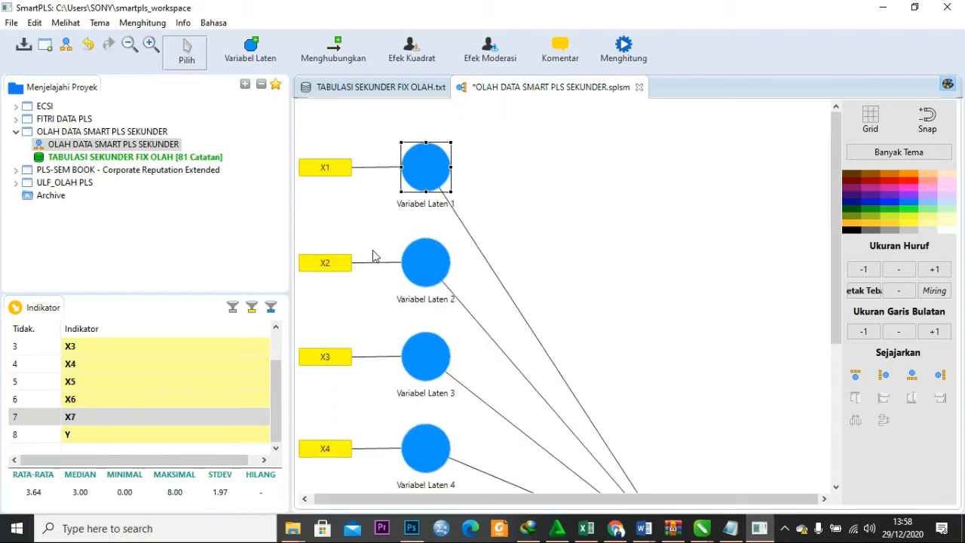
scroll(337, 200, down, 3)
scroll(355, 286, up, 2)
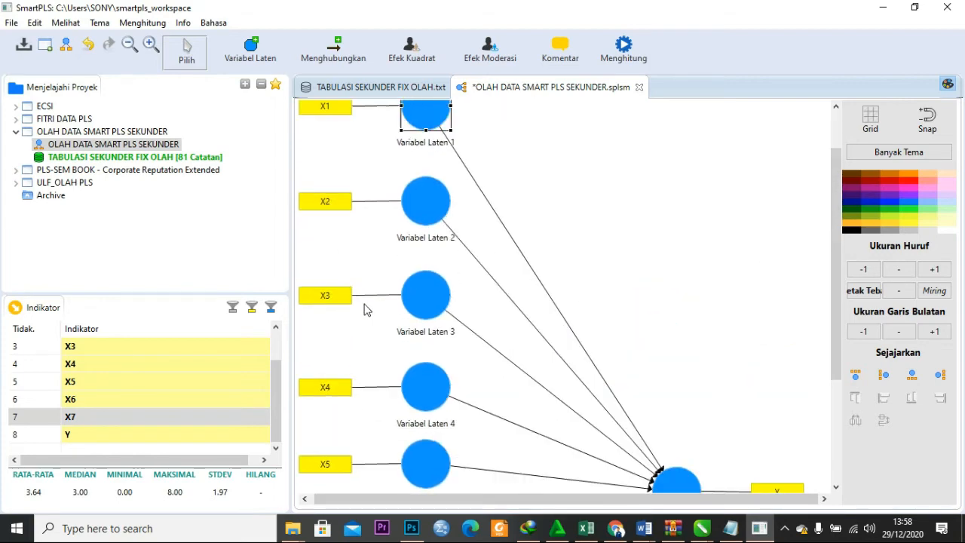
scroll(364, 309, up, 1)
scroll(364, 309, down, 2)
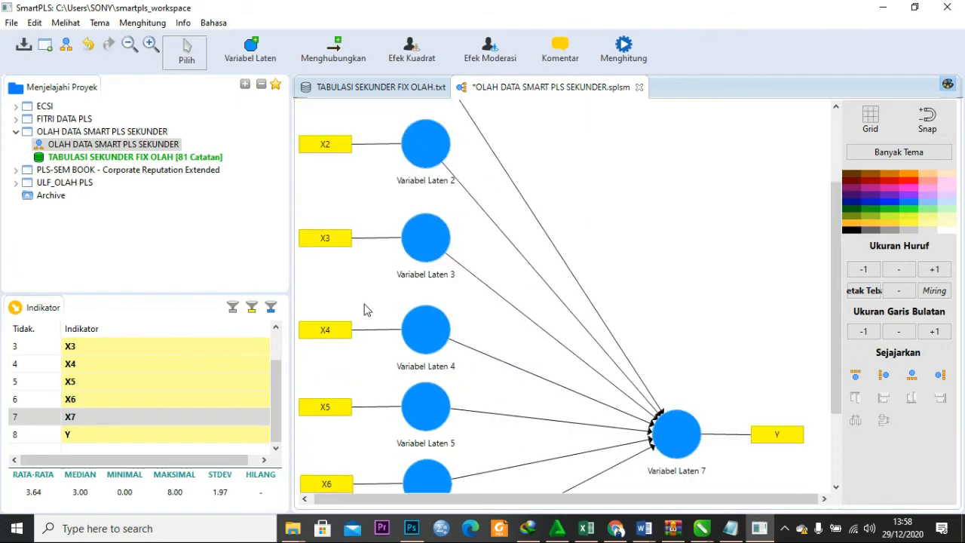
scroll(488, 312, down, 1)
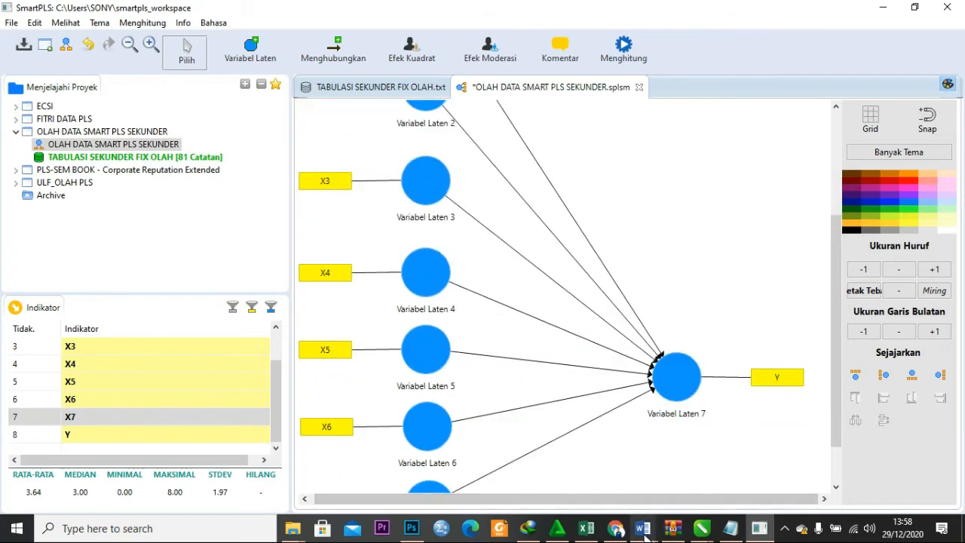
Switch to Word to examine the variable names in the Gambar 2.4 theoretical framework diagram, and return to the SmartPLS path model.
click(643, 527)
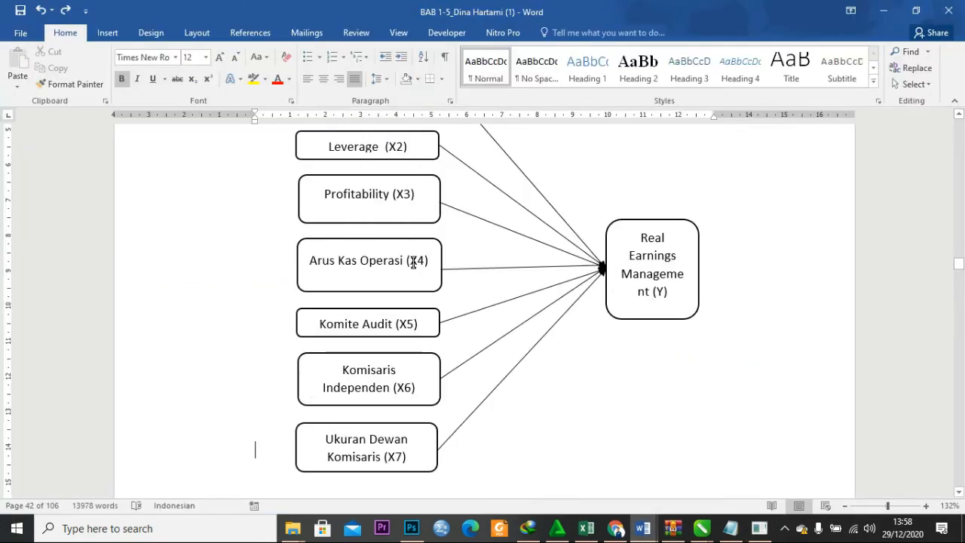
scroll(349, 274, up, 5)
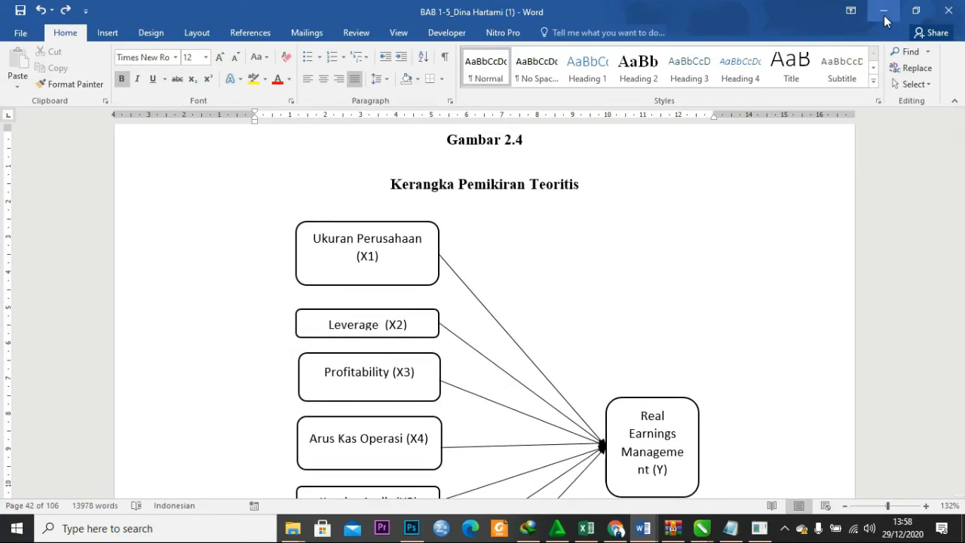
key(alt+Tab)
scroll(441, 245, up, 3)
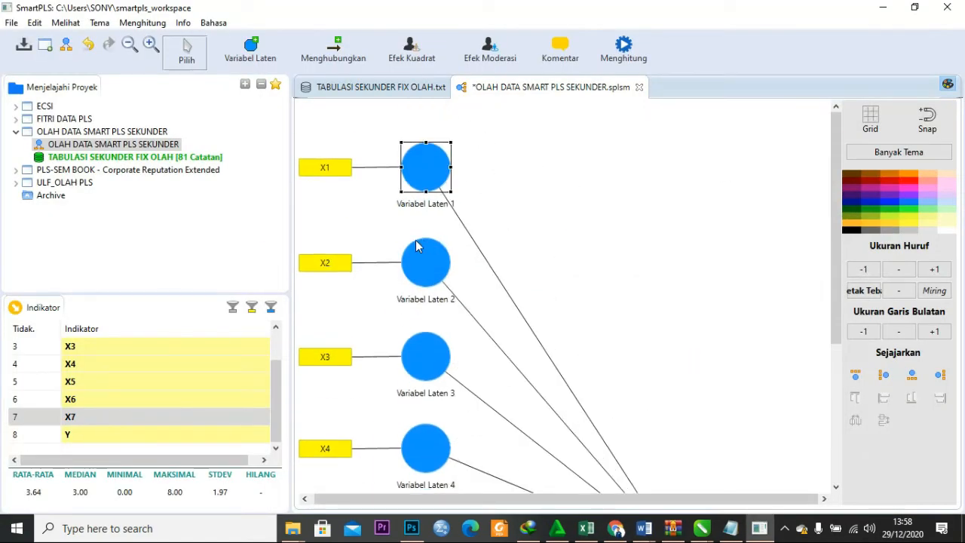
scroll(411, 241, down, 5)
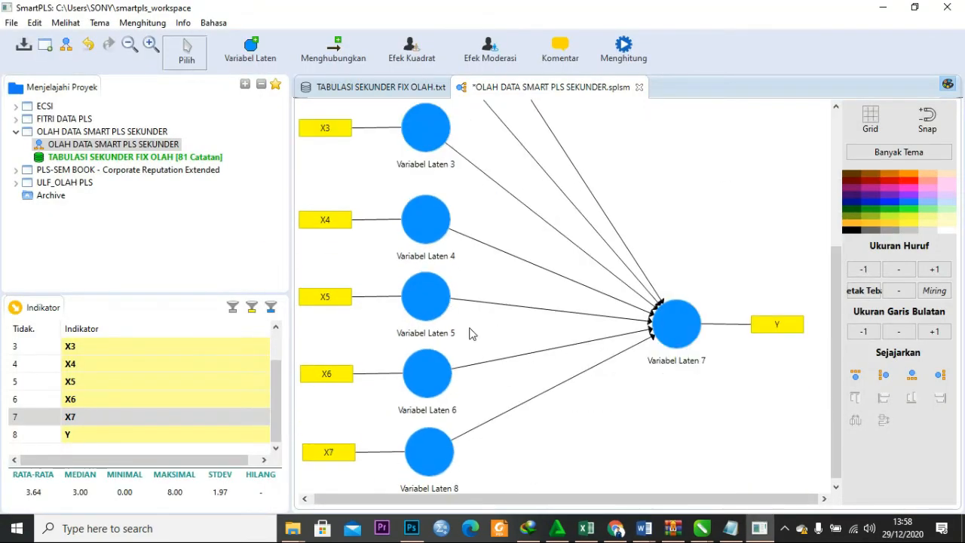
Run the PLS Algorithm on the path model with the path weighting scheme and 300 maximum iterations, opening the full report.
scroll(468, 332, up, 4)
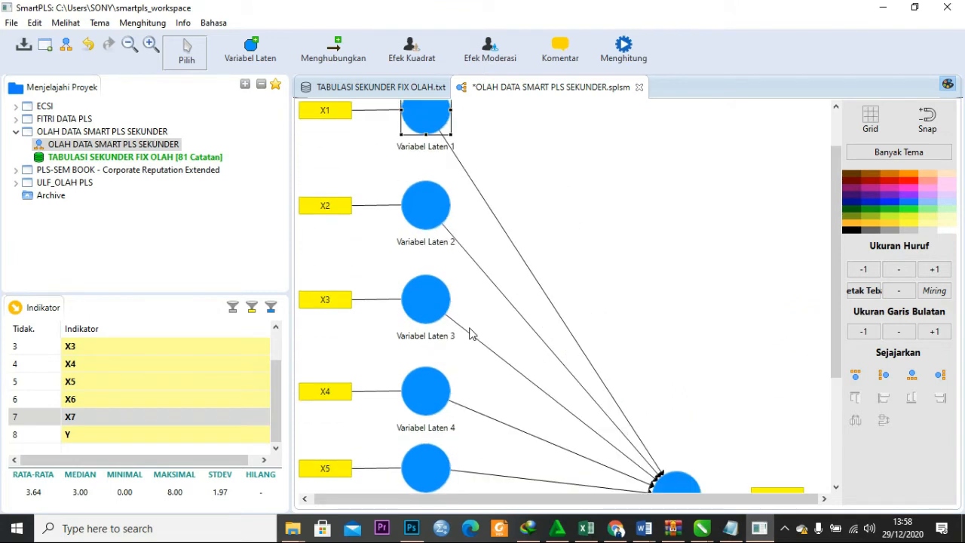
click(133, 25)
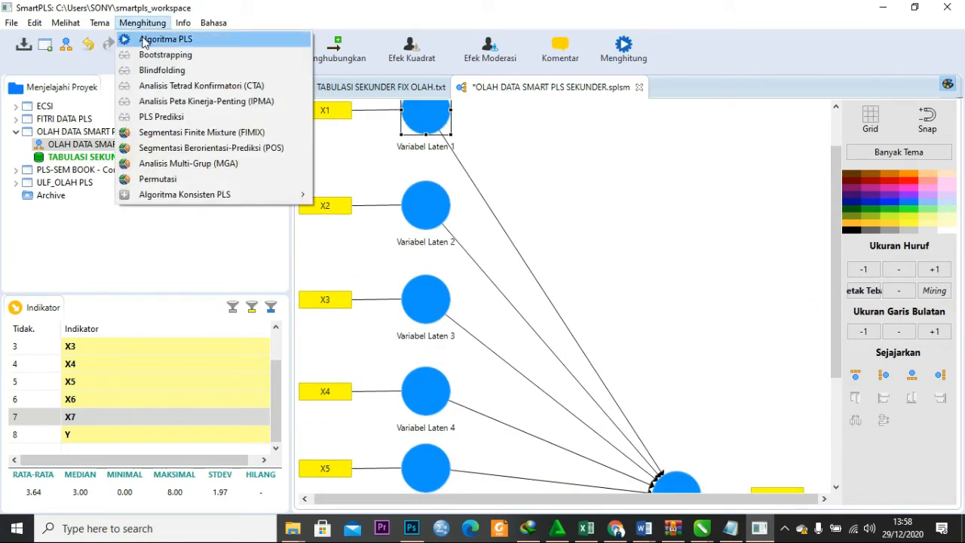
click(144, 42)
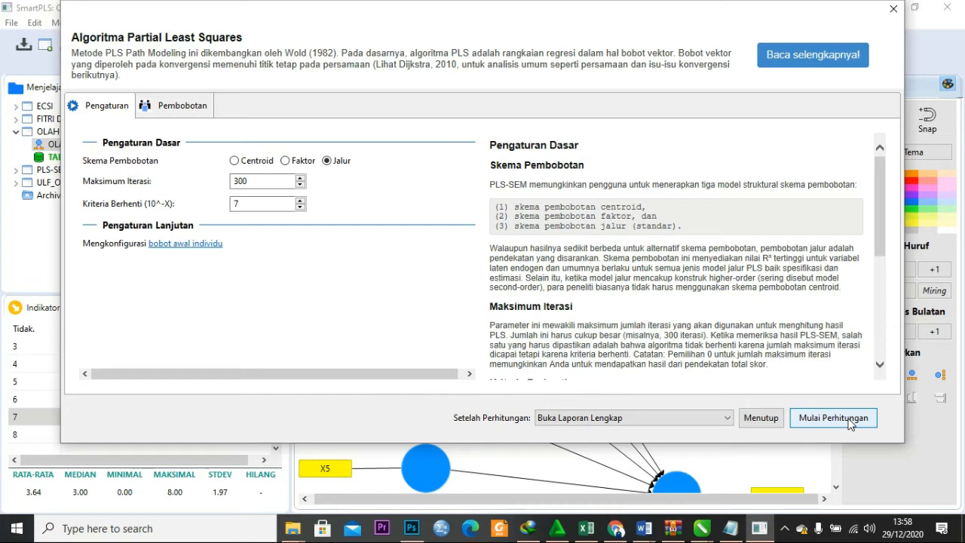
click(833, 418)
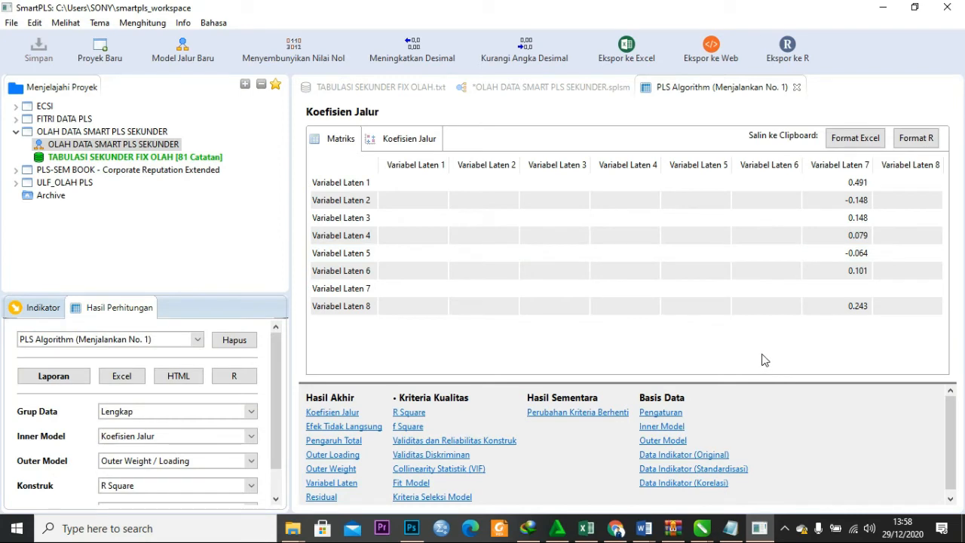
Examine the construct validity and reliability, R Square and f Square results in the PLS Algorithm report.
click(500, 444)
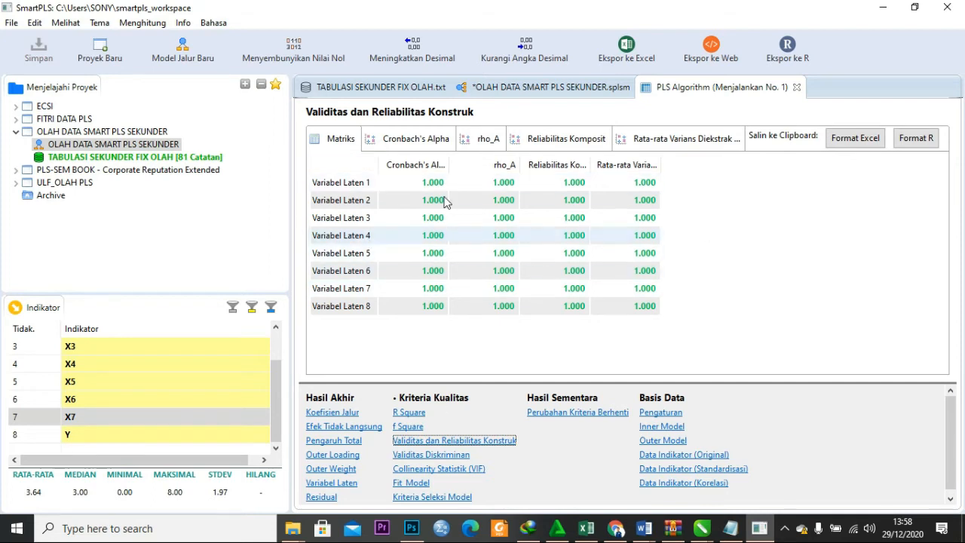
click(416, 413)
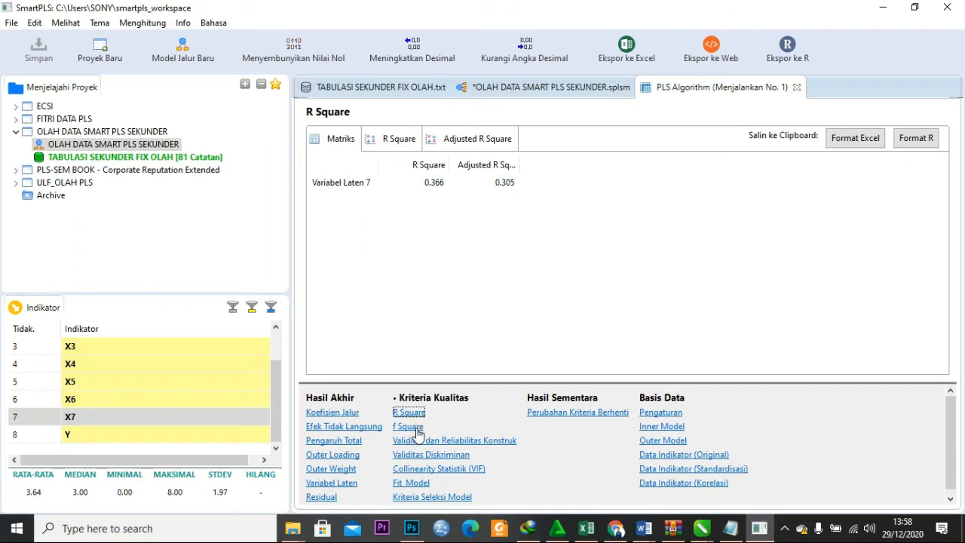
click(419, 430)
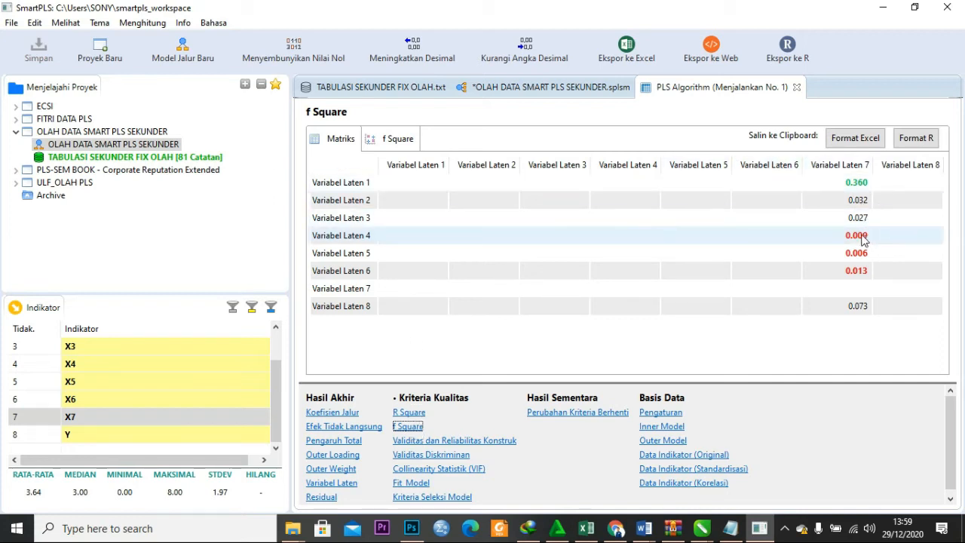
click(863, 241)
click(863, 256)
click(860, 274)
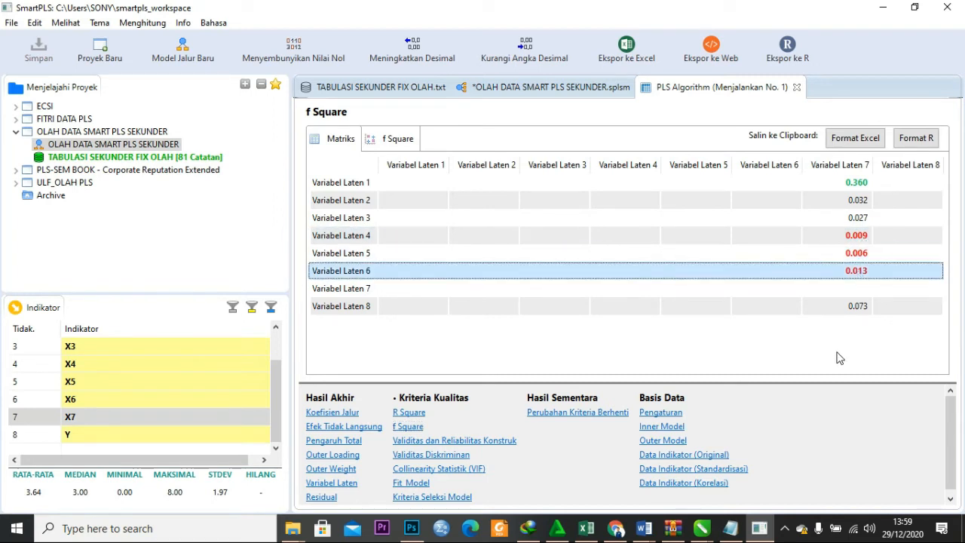
Return to the path model and examine the coefficients on the paths from the X latent variables to Y.
click(359, 89)
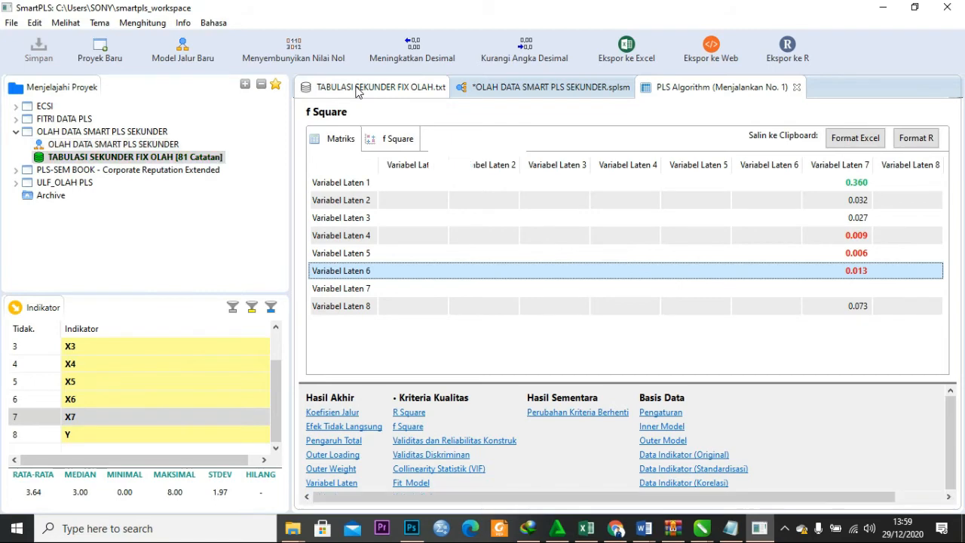
click(504, 91)
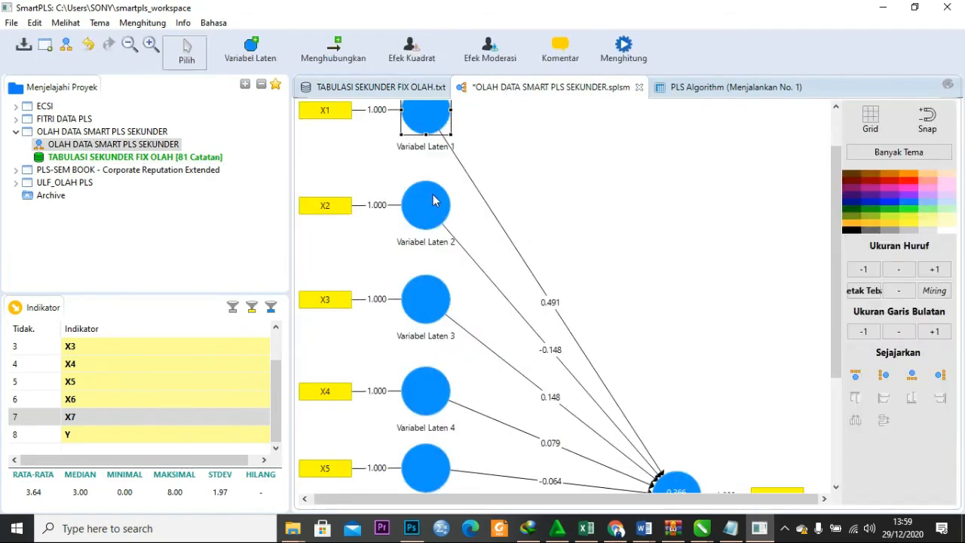
scroll(554, 201, down, 3)
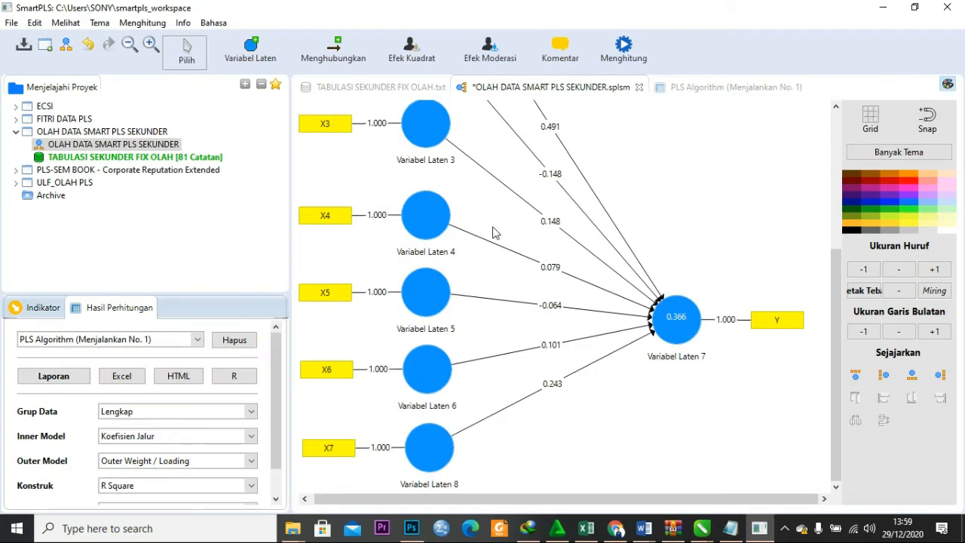
scroll(495, 230, up, 4)
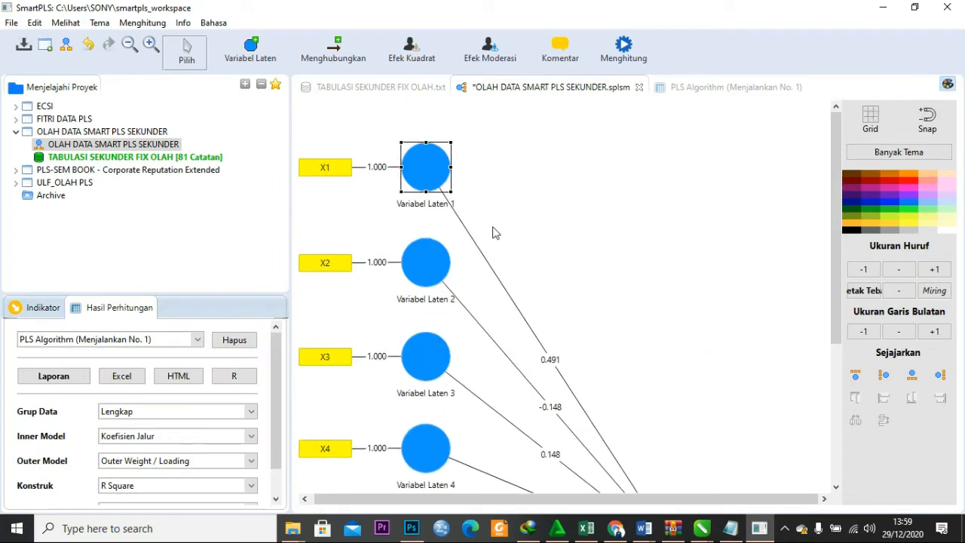
Run basic Bootstrapping with 500 subsamples, bias-corrected intervals, a two-tailed test and a 0.05 significance level.
click(151, 24)
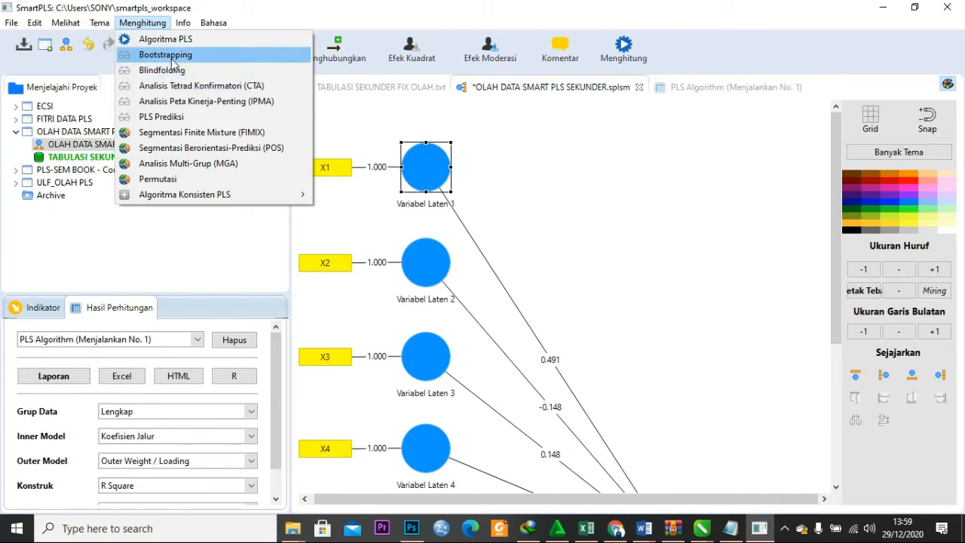
click(172, 56)
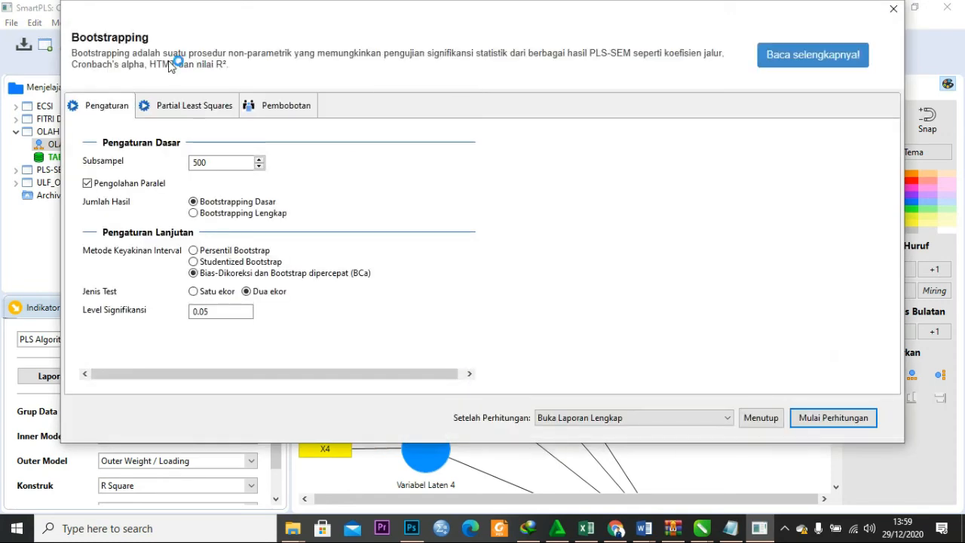
click(833, 417)
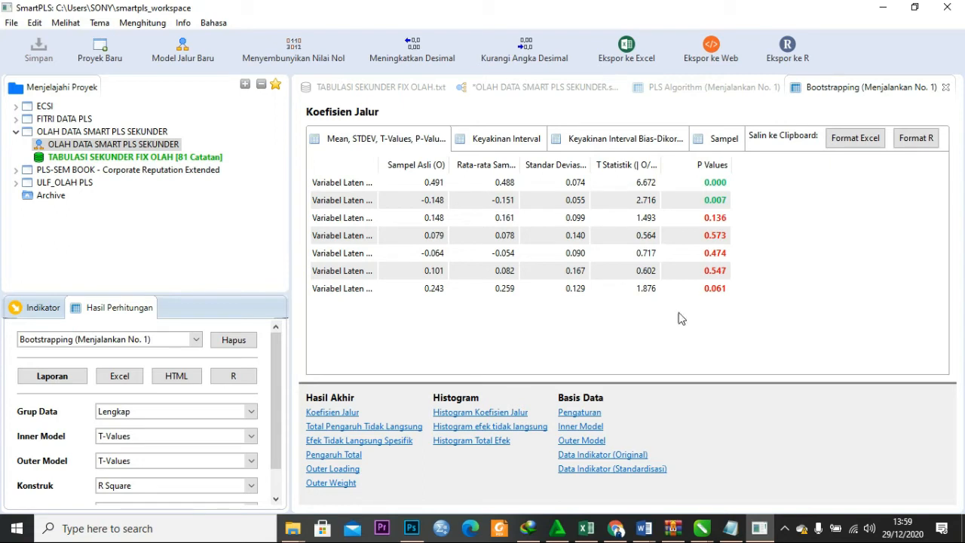
Widen the path name column of the bootstrapping path coefficients table and check the statistics of the listed indicators through Y.
drag(381, 167, 477, 176)
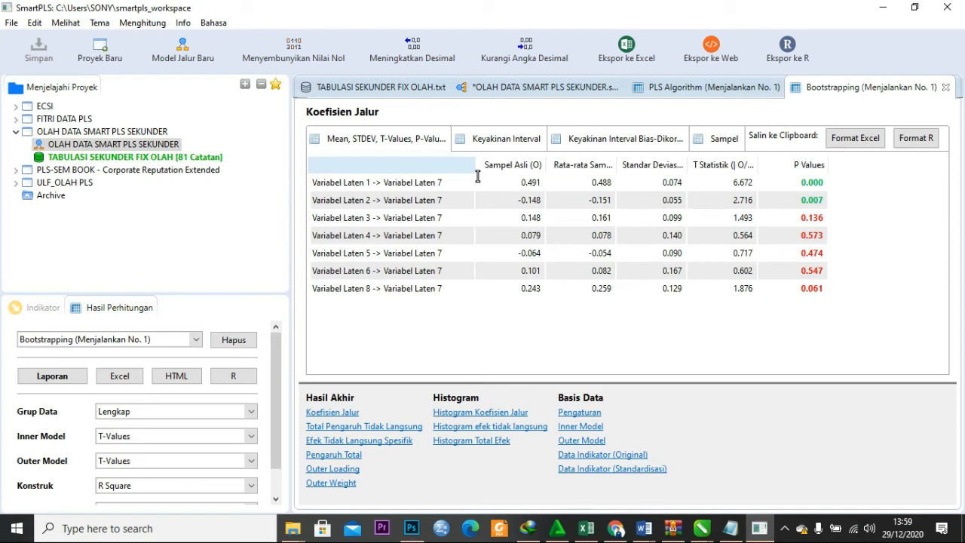
click(477, 179)
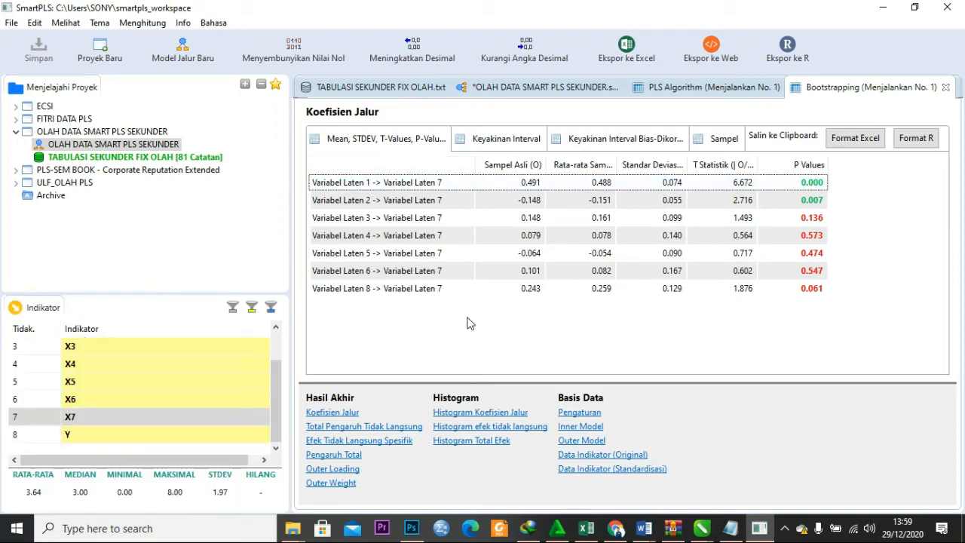
click(159, 396)
click(159, 419)
click(159, 436)
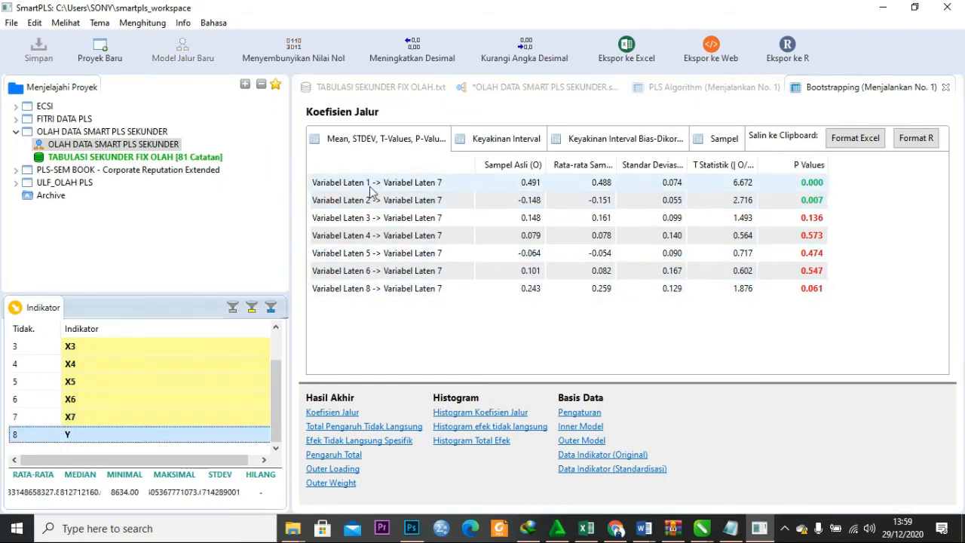
Examine the confidence intervals, bias-corrected intervals and samples of the path coefficients, and review the T-values on the path model.
click(500, 143)
click(608, 143)
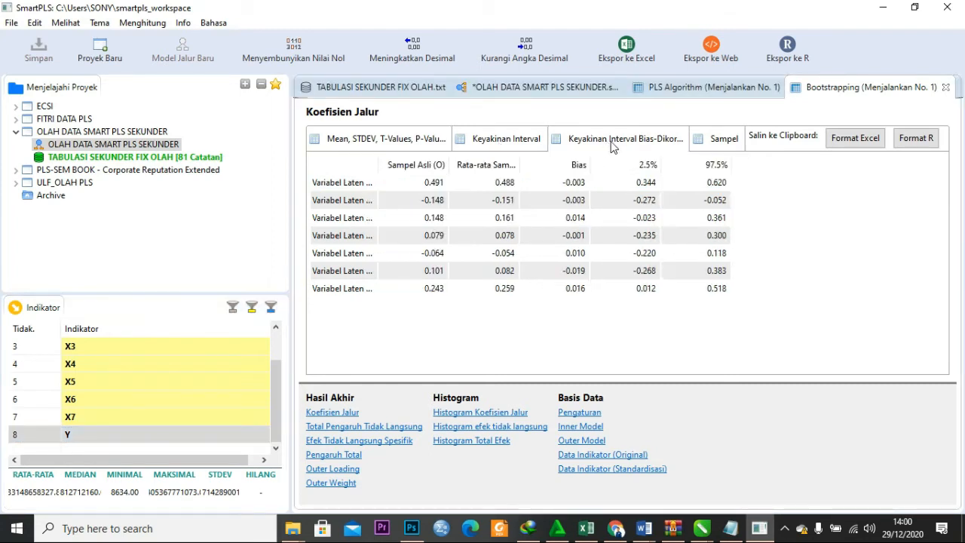
click(717, 143)
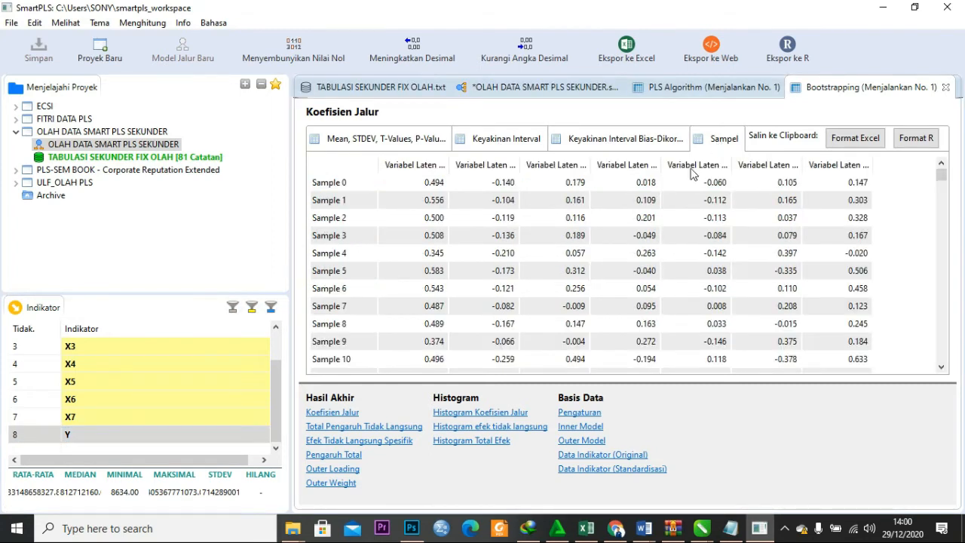
click(505, 94)
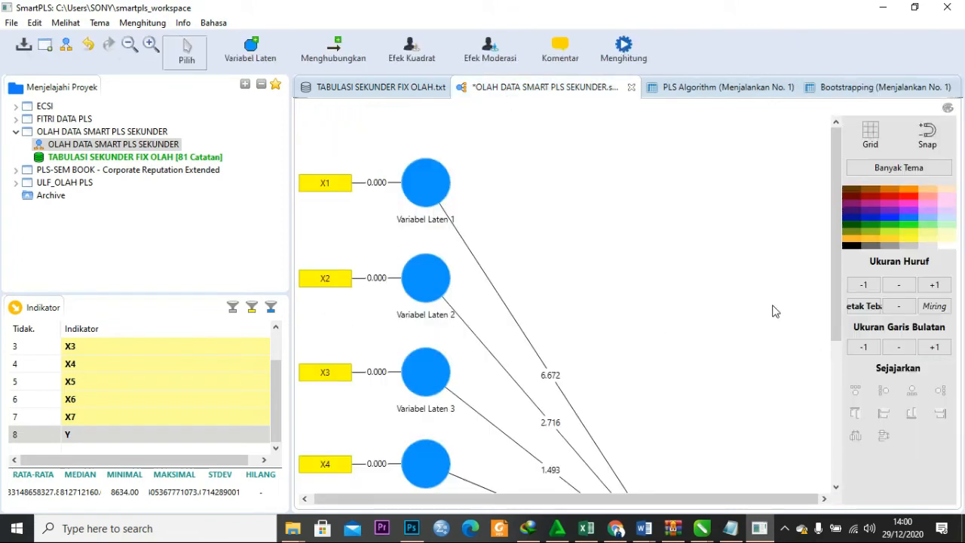
scroll(834, 309, down, 5)
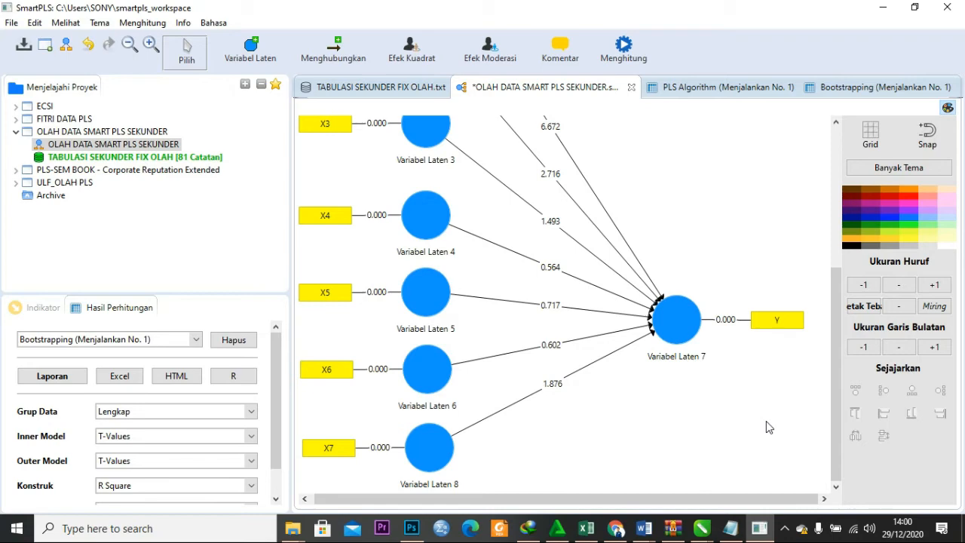
Rename the latent variable attached to the Y indicator as Y.
click(697, 359)
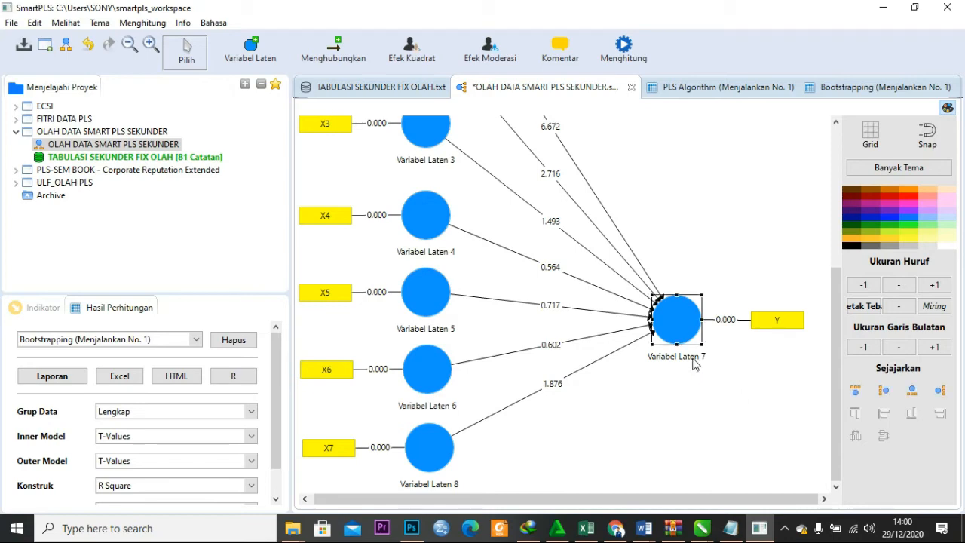
right_click(681, 335)
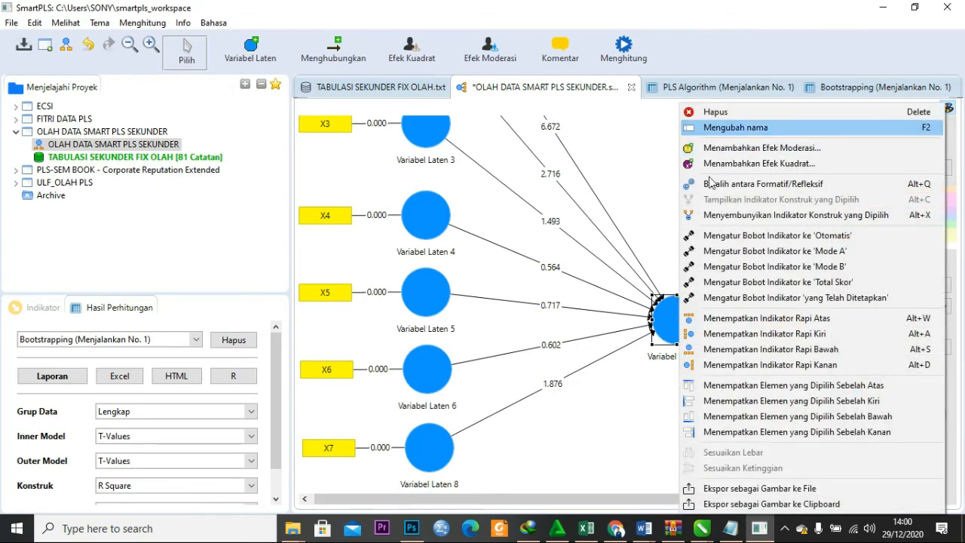
click(731, 127)
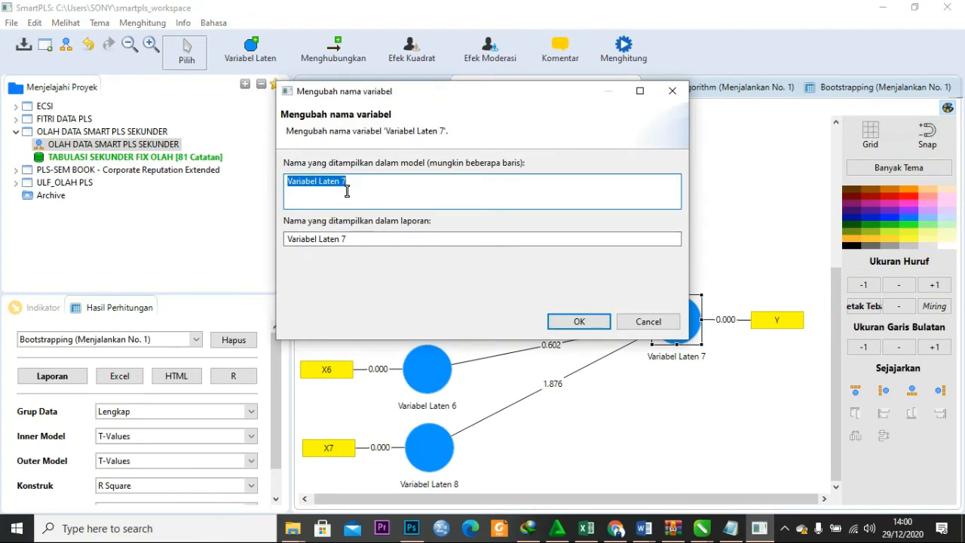
text(Y)
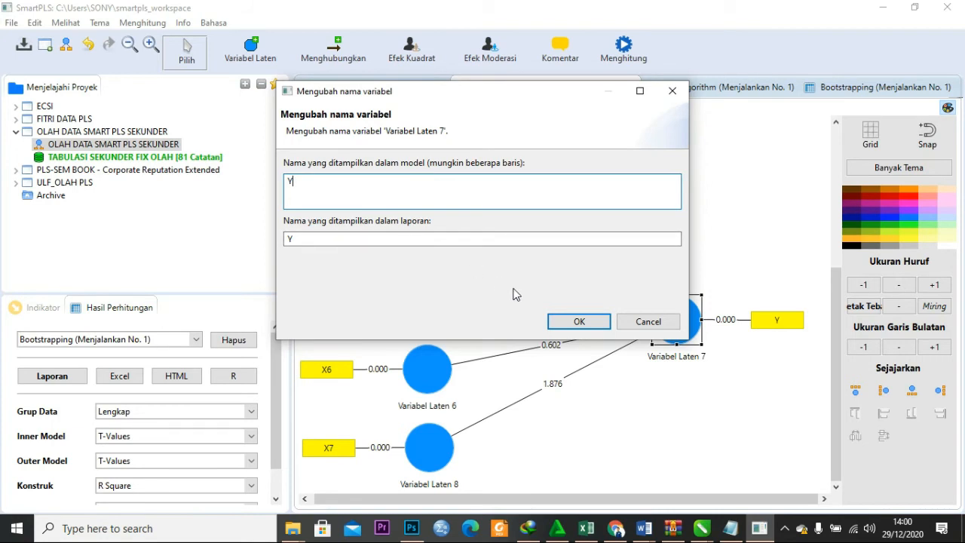
click(578, 322)
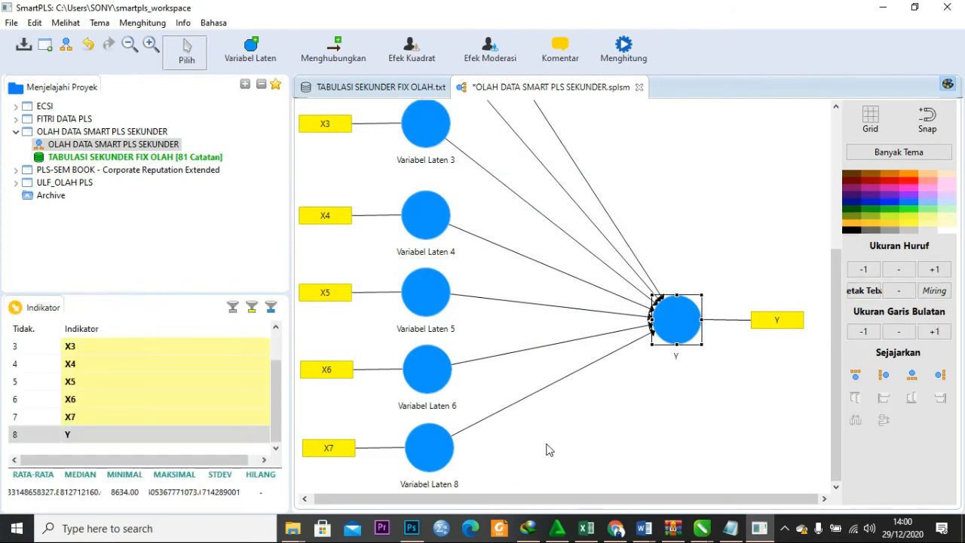
Review the remaining latent variables in the path model and the indicator statistics of the TABULASI SEKUNDER FIX OLAH.txt data file.
scroll(536, 408, up, 3)
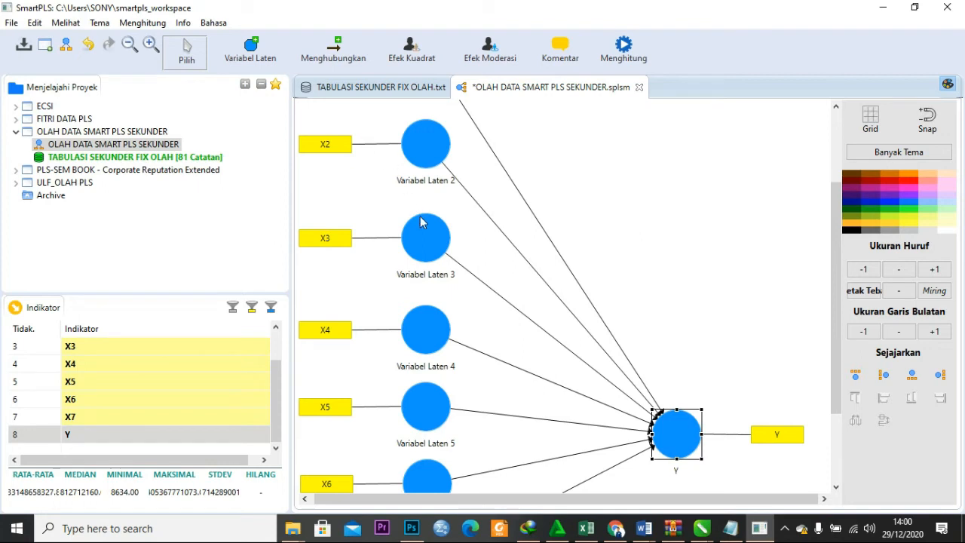
scroll(427, 226, down, 3)
click(666, 399)
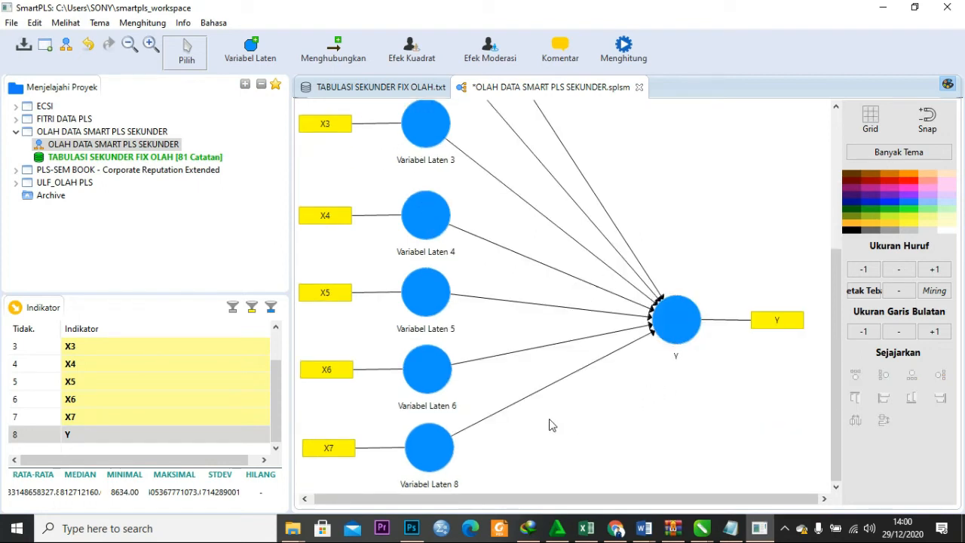
scroll(450, 464, up, 6)
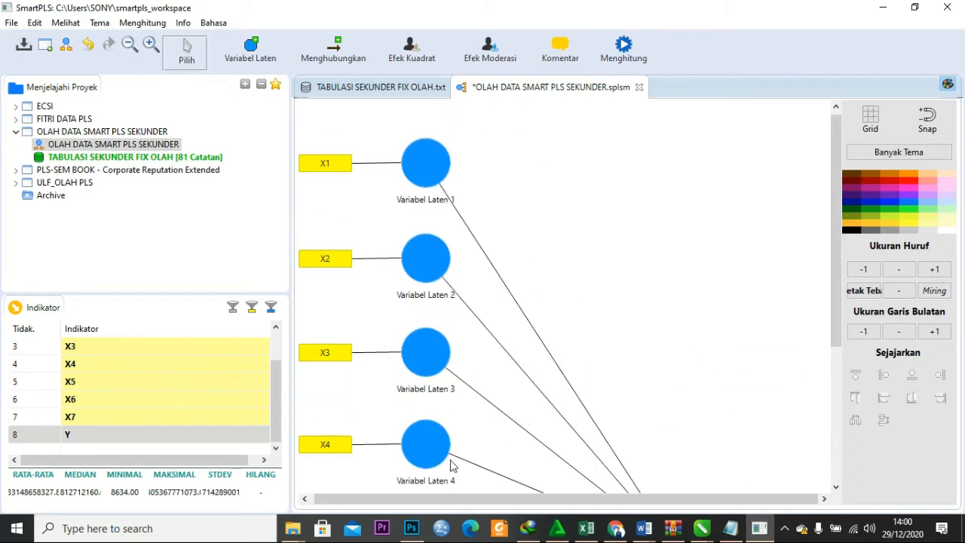
click(421, 181)
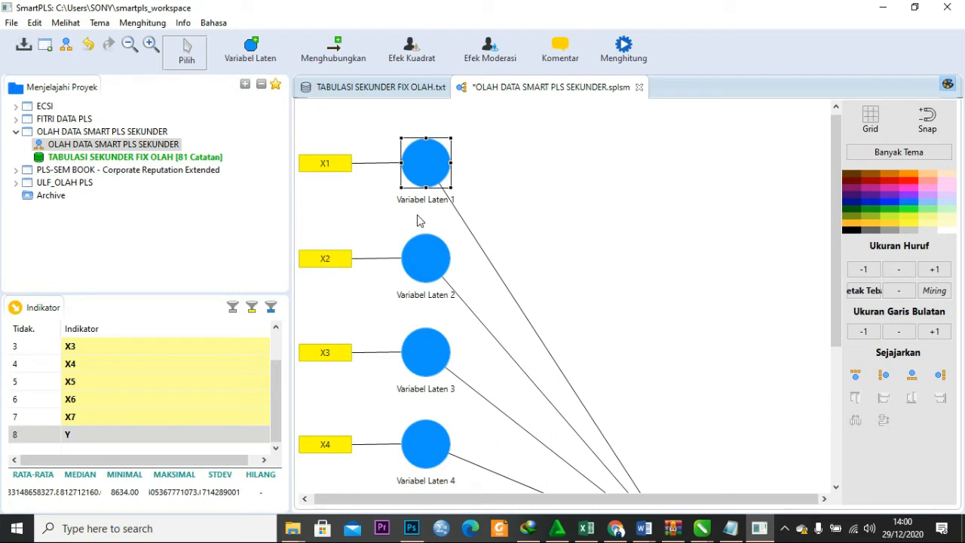
click(377, 88)
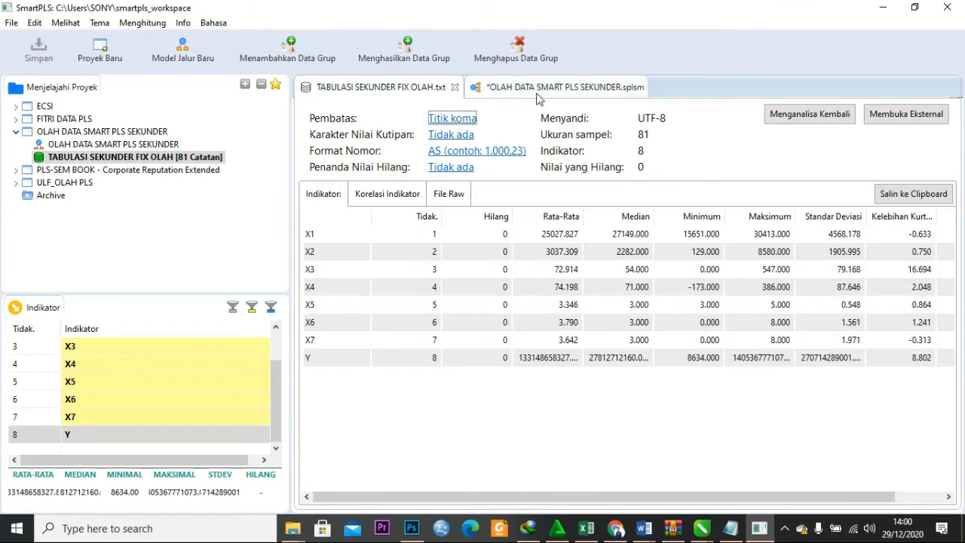
click(535, 94)
Run Bootstrapping on the path model with 500 subsamples, the BCa confidence interval method, a two-tailed test and a 0.05 significance level.
click(127, 22)
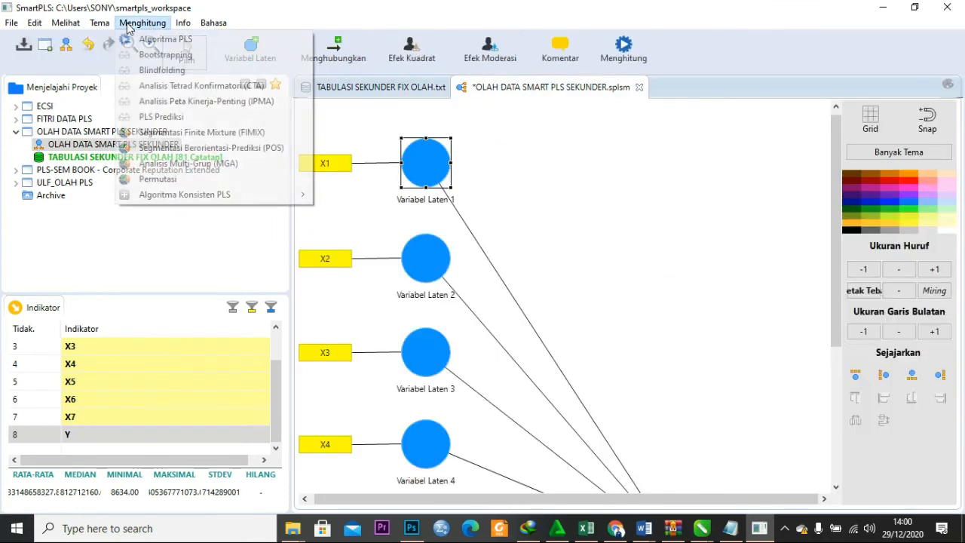
click(153, 57)
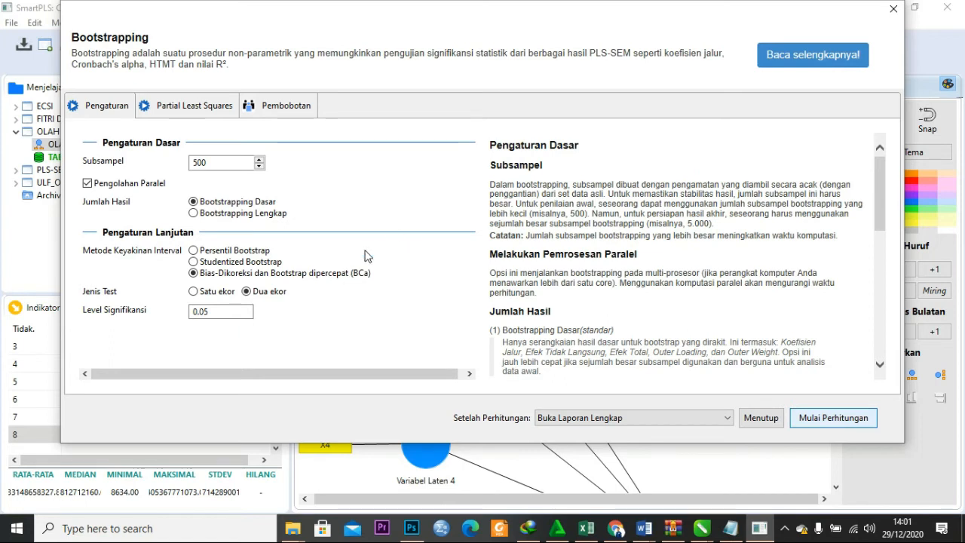
click(860, 422)
click(859, 423)
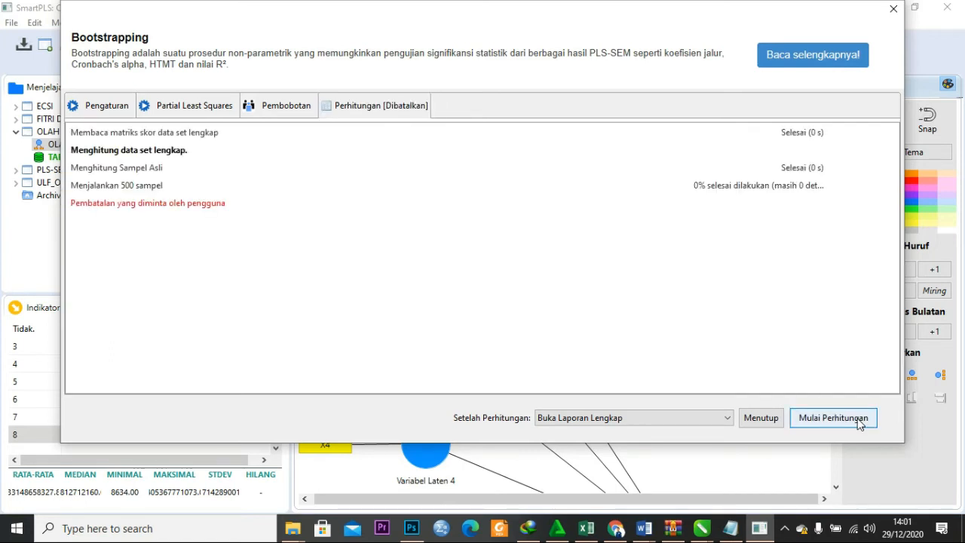
click(854, 422)
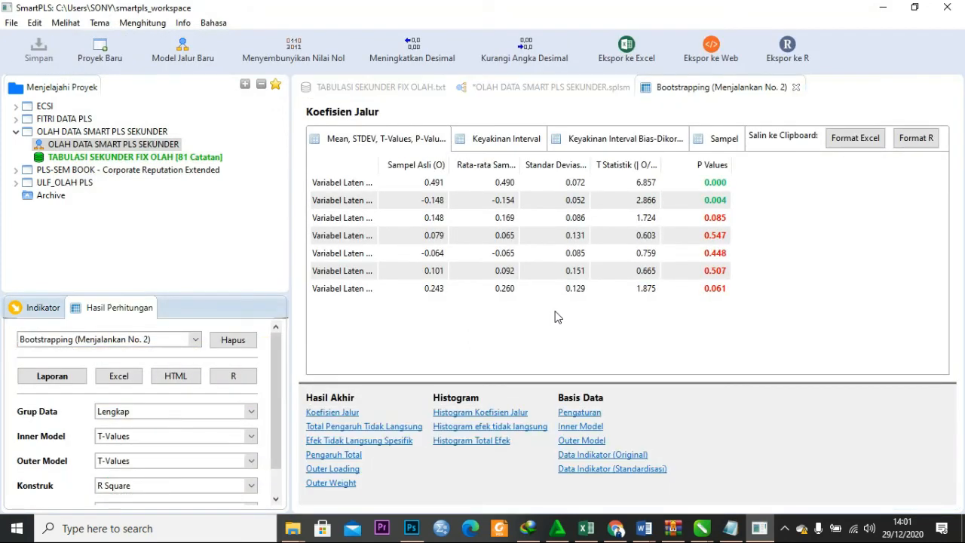
Widen the original sample and path name columns of the path coefficients table to read the full path names.
click(452, 142)
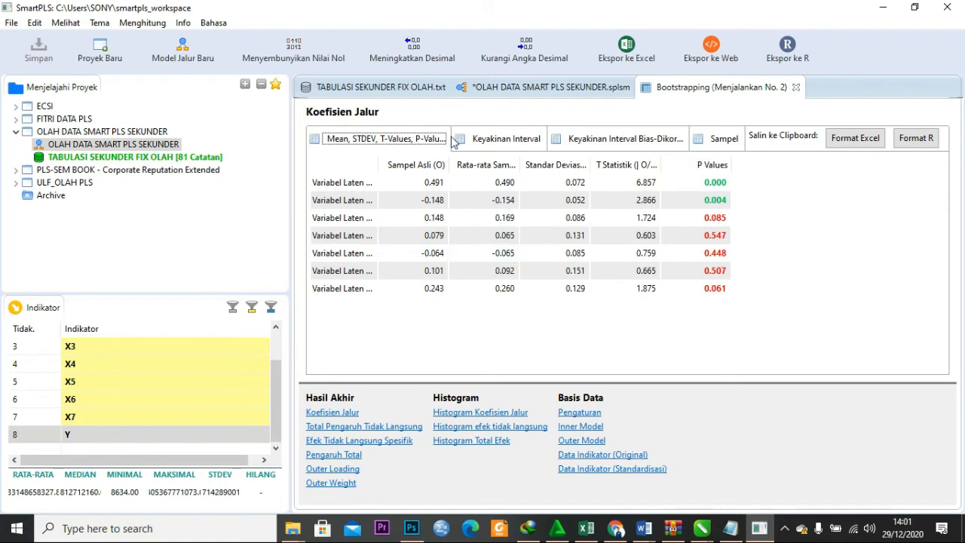
drag(451, 165, 487, 164)
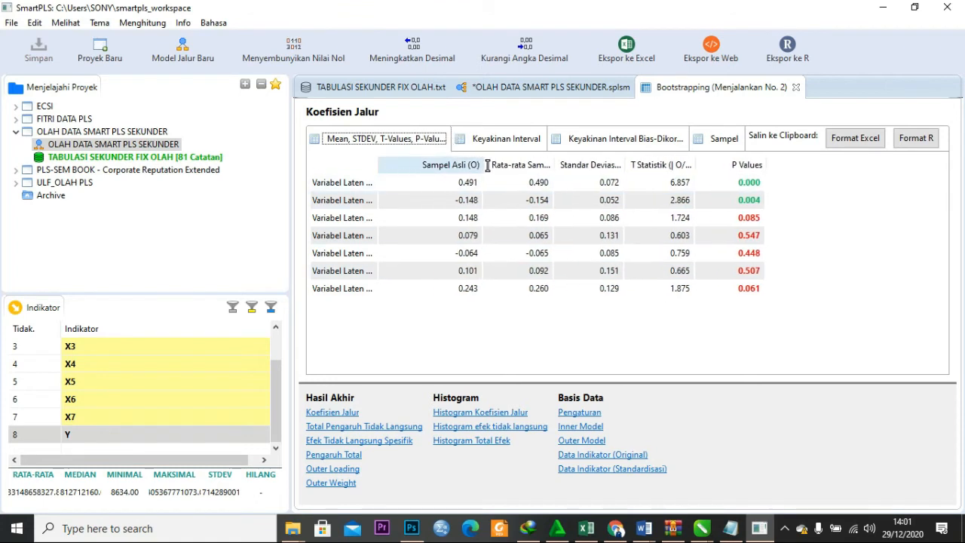
drag(376, 166, 429, 167)
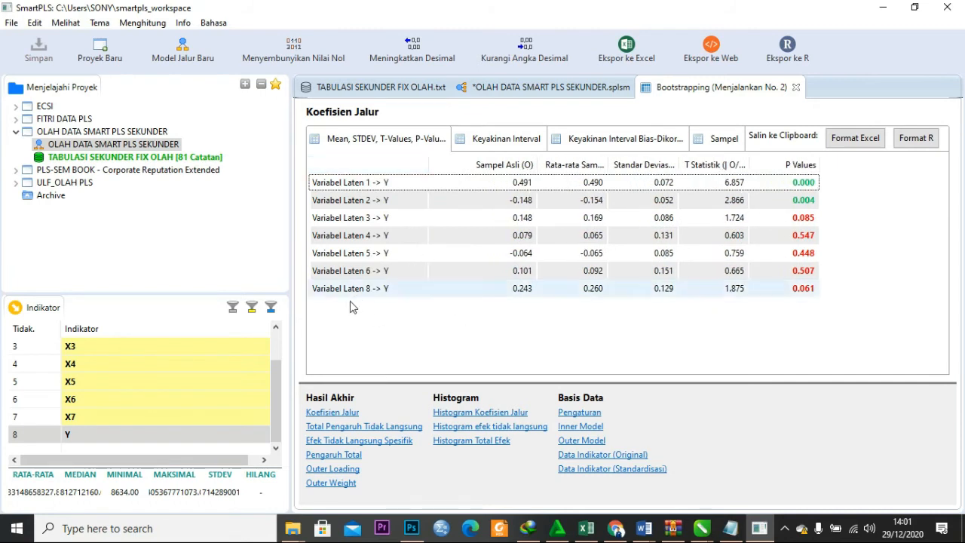
Rename the latent variable attached to the X7 indicator in the path model as Variabel Laten 7.
click(511, 90)
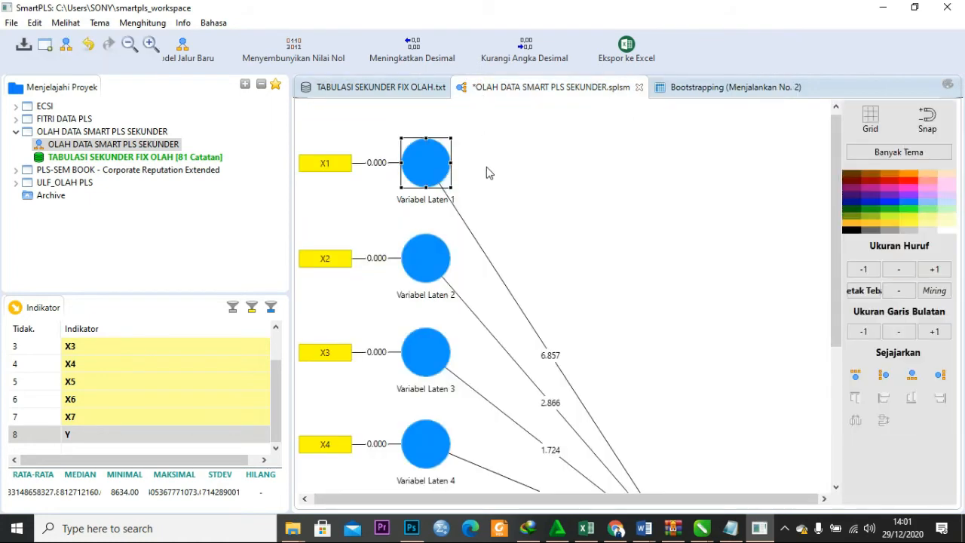
scroll(525, 314, down, 5)
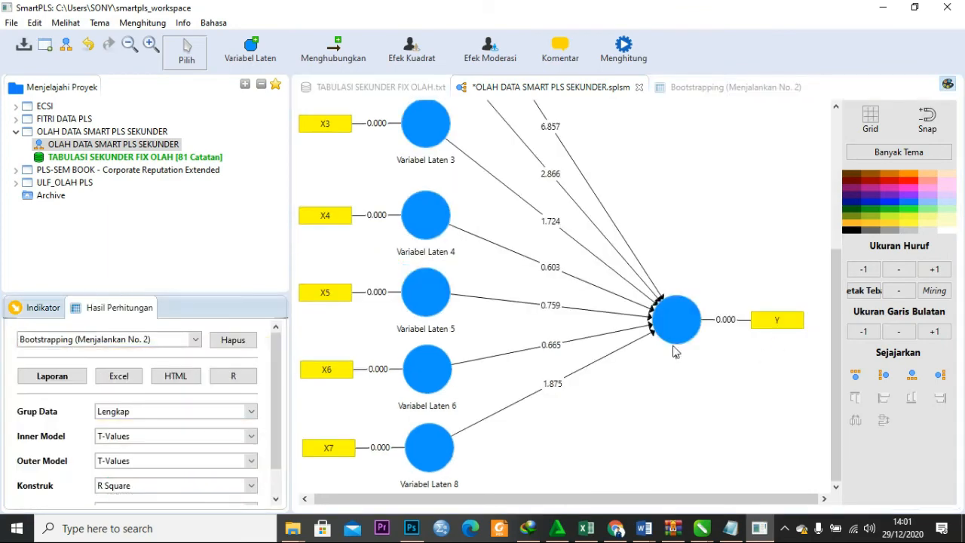
click(434, 455)
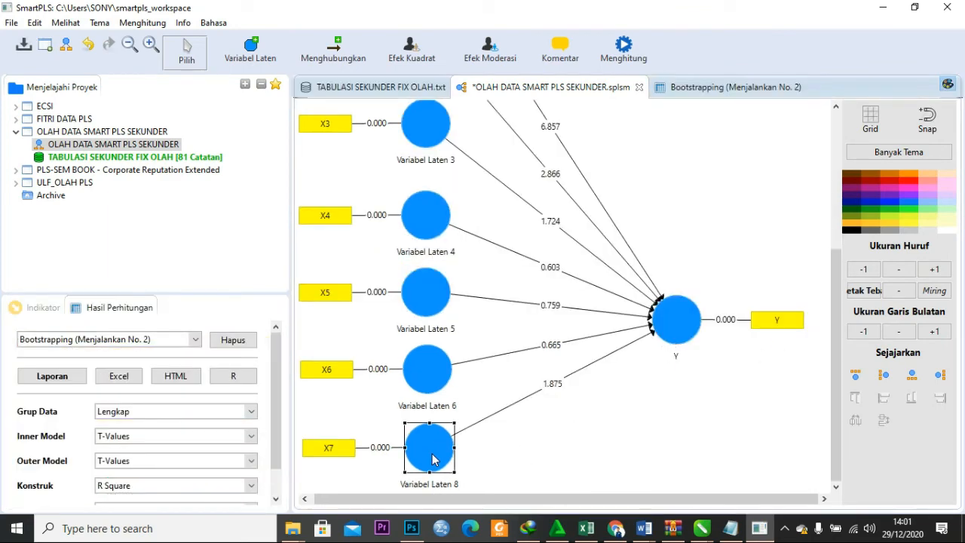
right_click(434, 461)
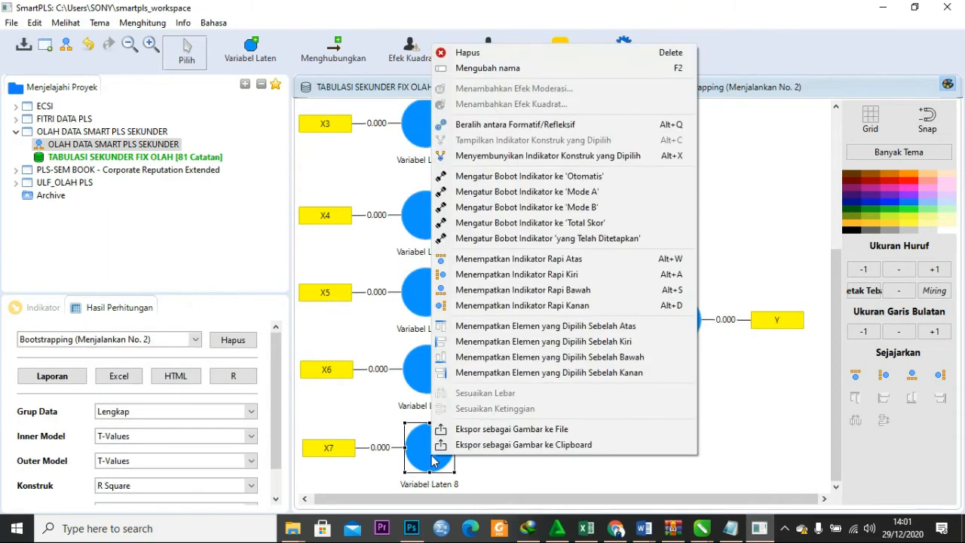
click(501, 68)
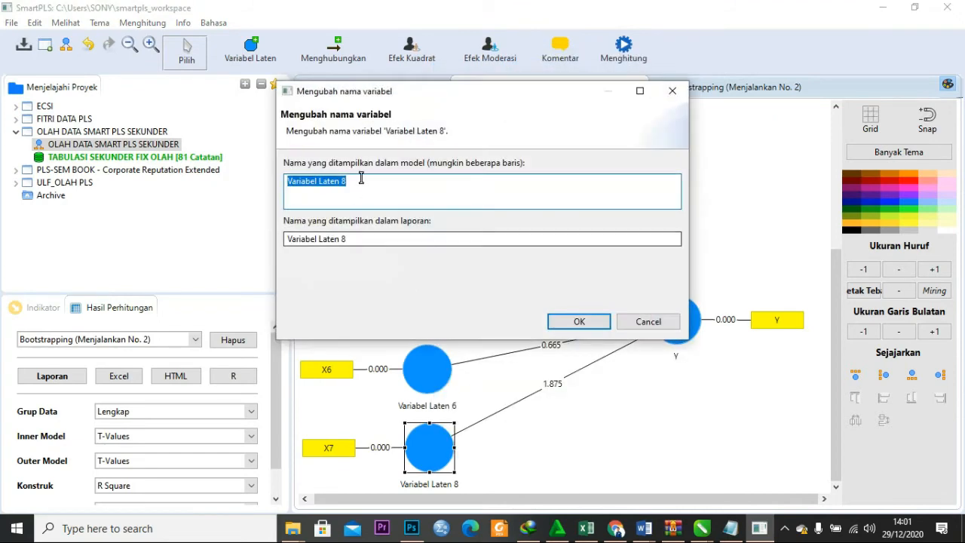
click(360, 185)
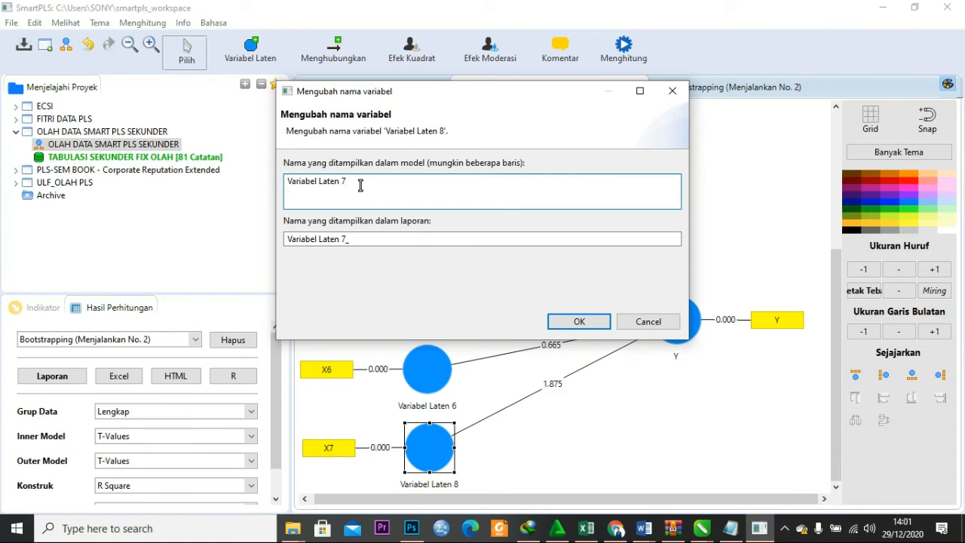
text(7)
click(577, 320)
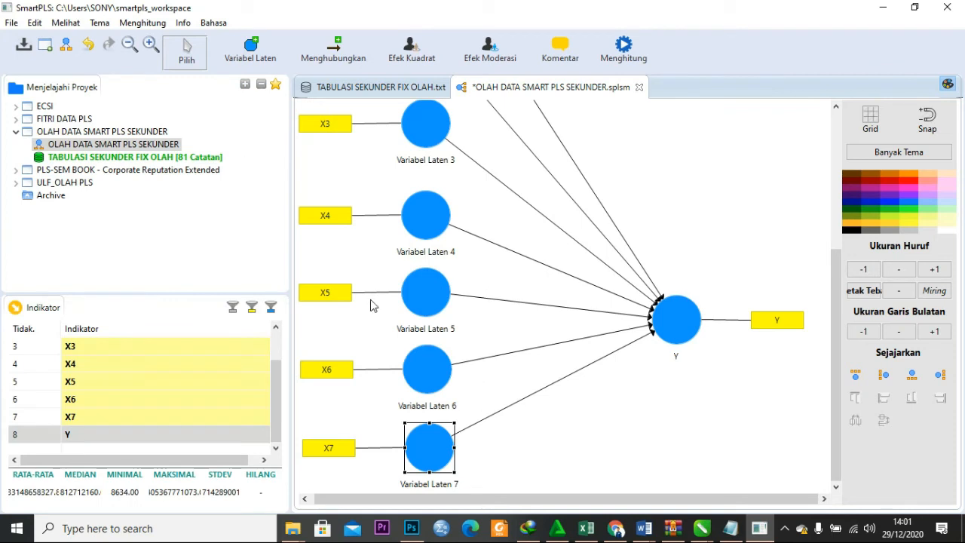
Check the latent variable names in the path model and rerun Bootstrapping with 500 subsamples and a two-tailed test at 0.05.
scroll(524, 339, up, 6)
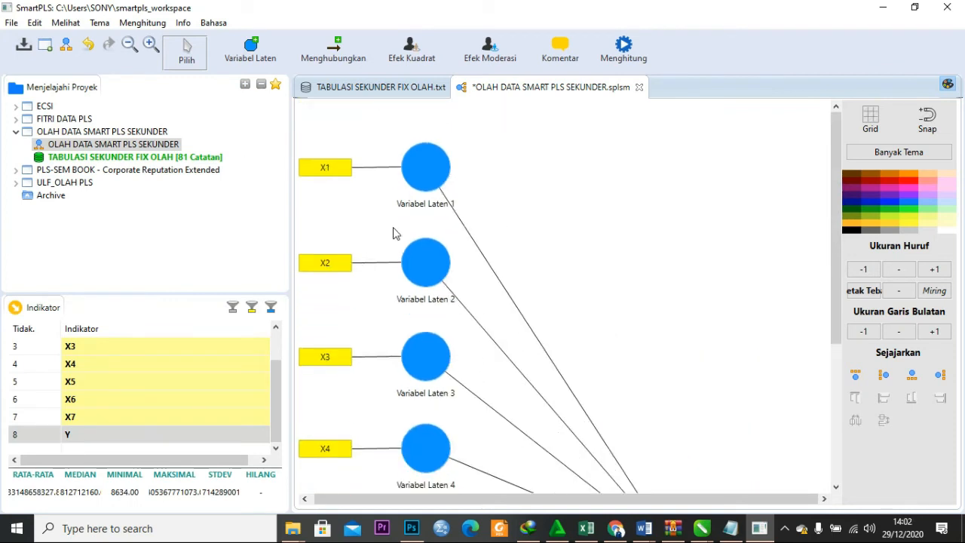
scroll(433, 288, down, 6)
click(447, 467)
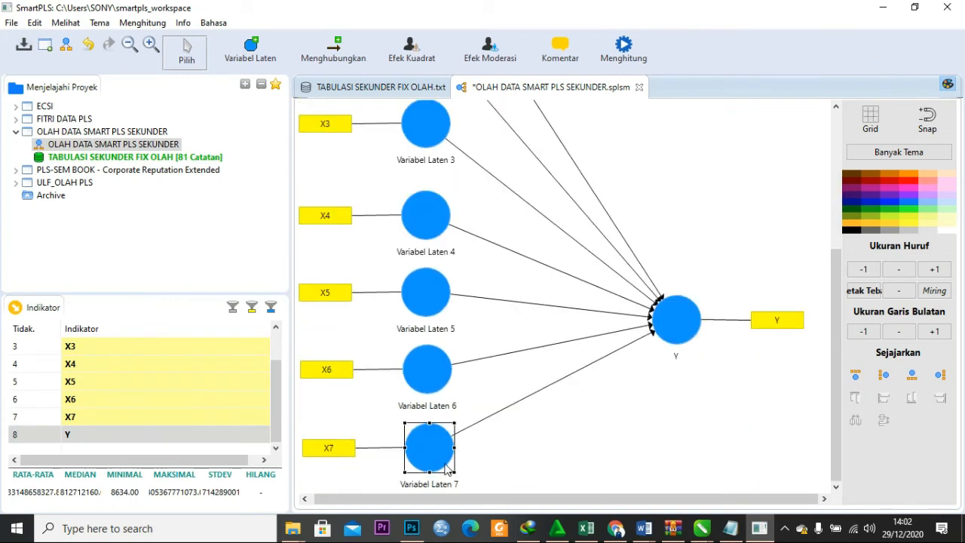
scroll(367, 338, up, 2)
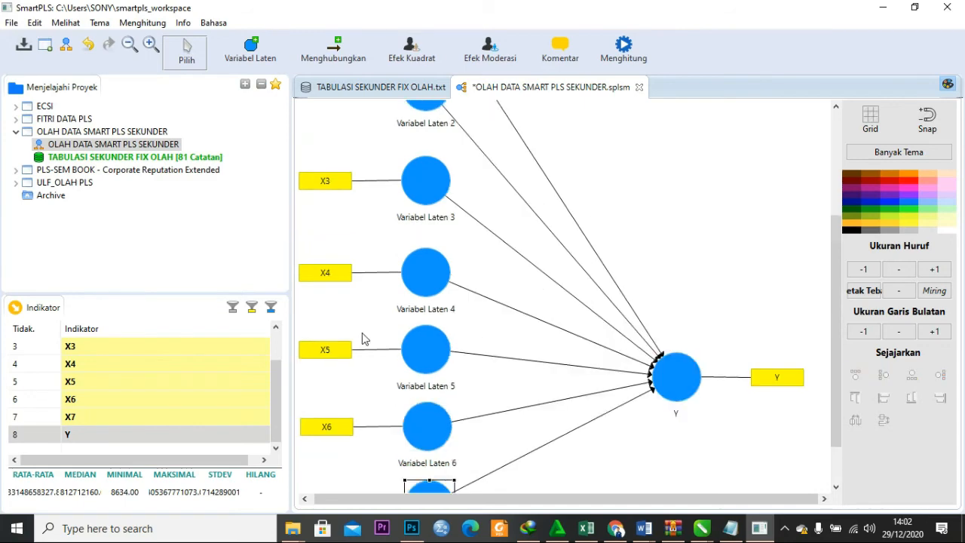
click(133, 25)
click(153, 58)
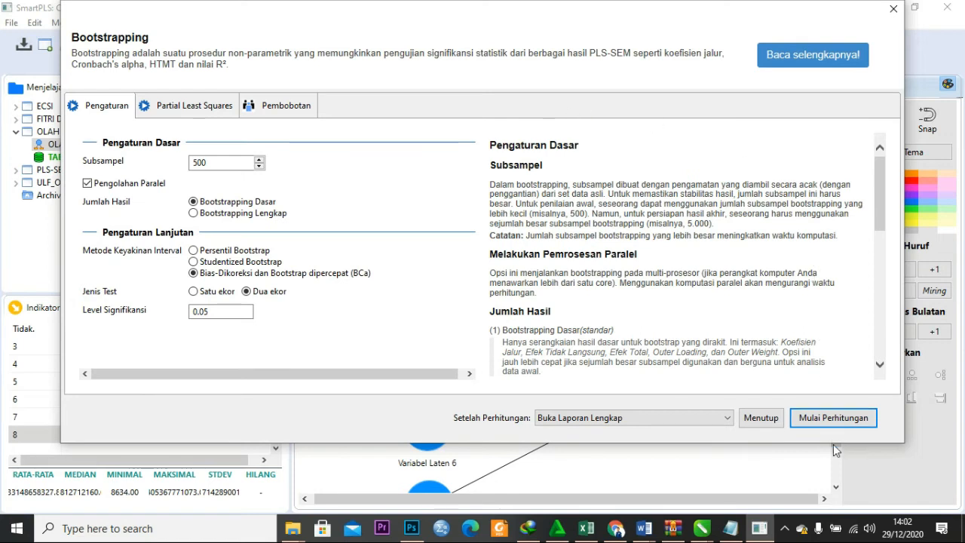
click(833, 419)
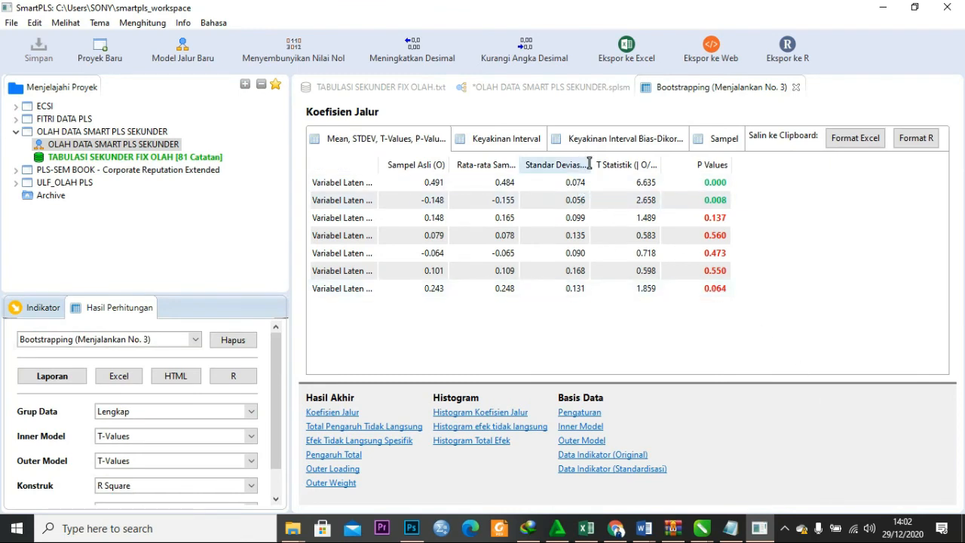
Widen the standard deviation, P values and path name columns of the path coefficients table and check each path's significance.
drag(593, 164, 630, 167)
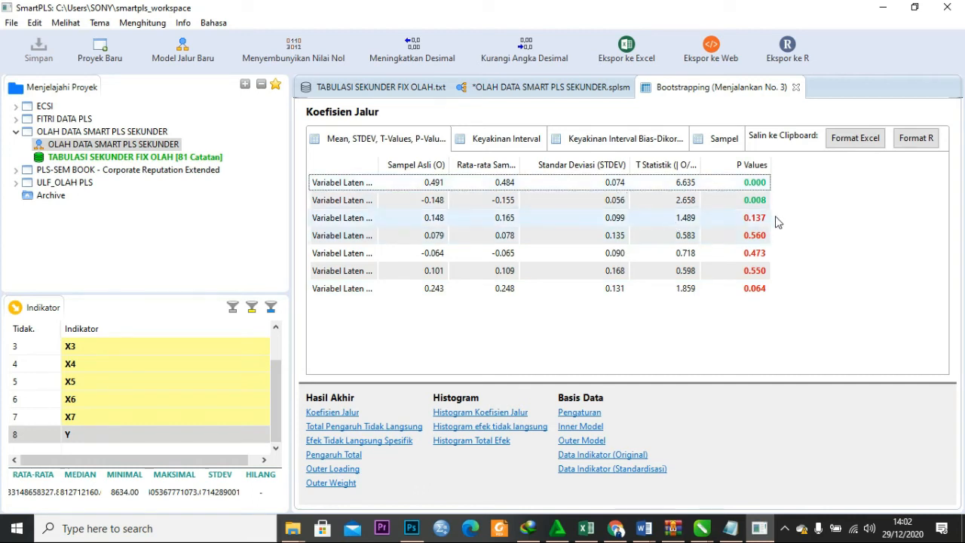
drag(769, 164, 790, 164)
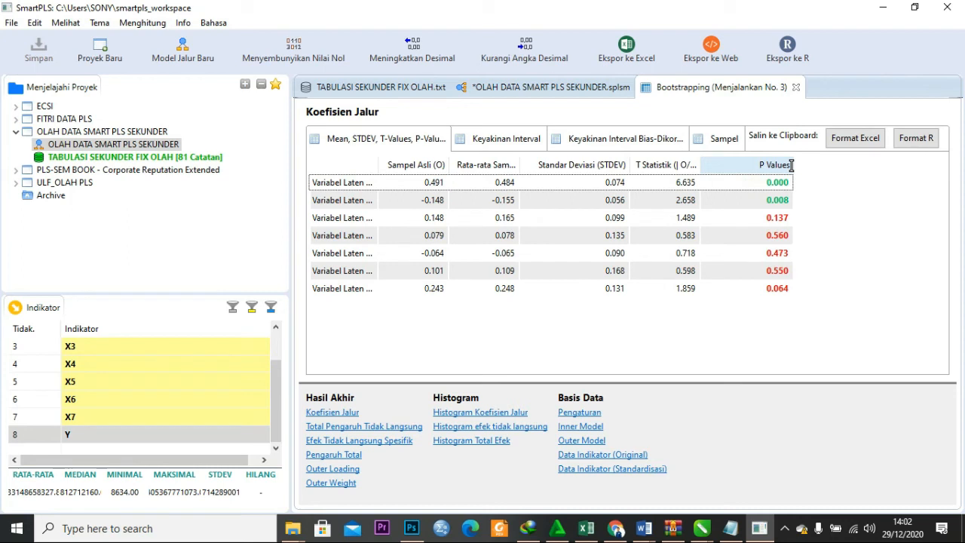
drag(379, 164, 414, 171)
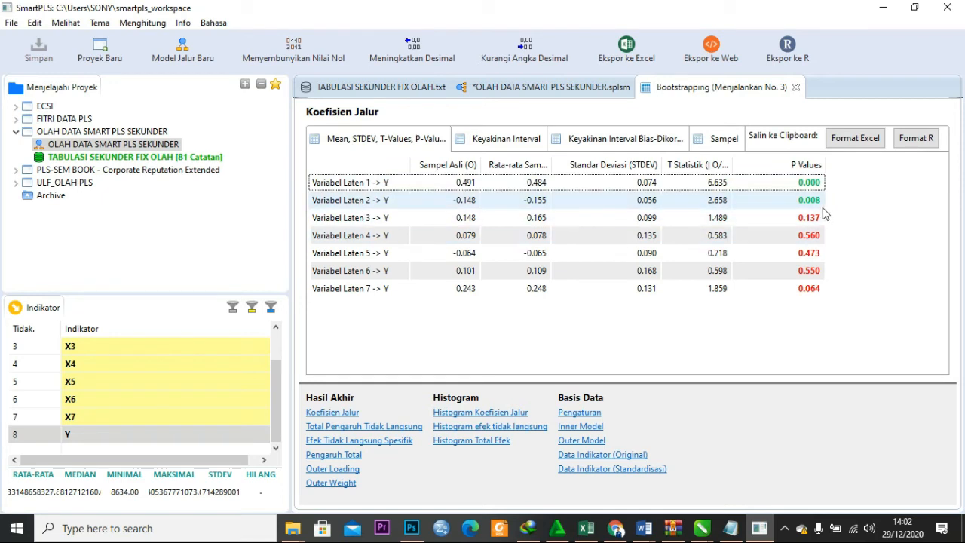
click(806, 184)
click(367, 222)
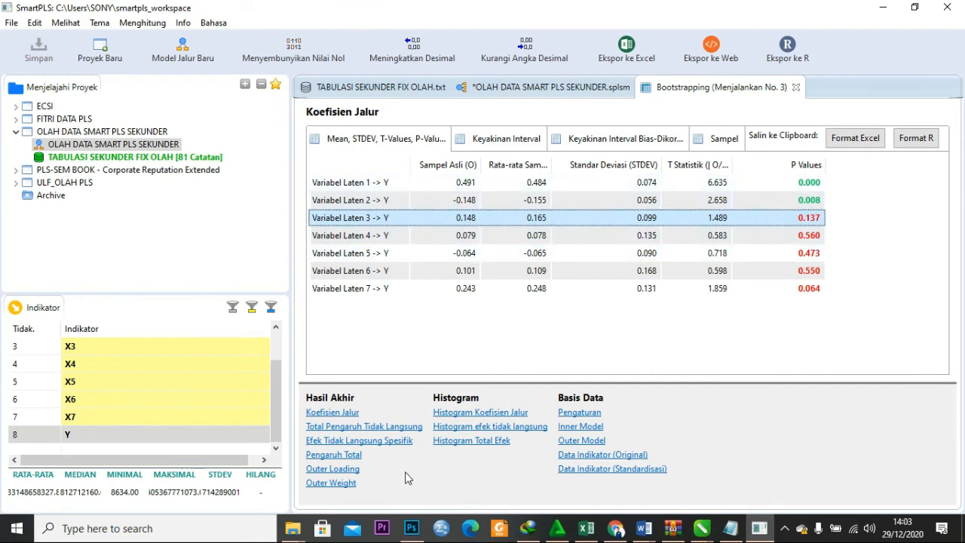
Examine the Outer Loading and total effect (Pengaruh Total) results of the bootstrapping report.
click(332, 469)
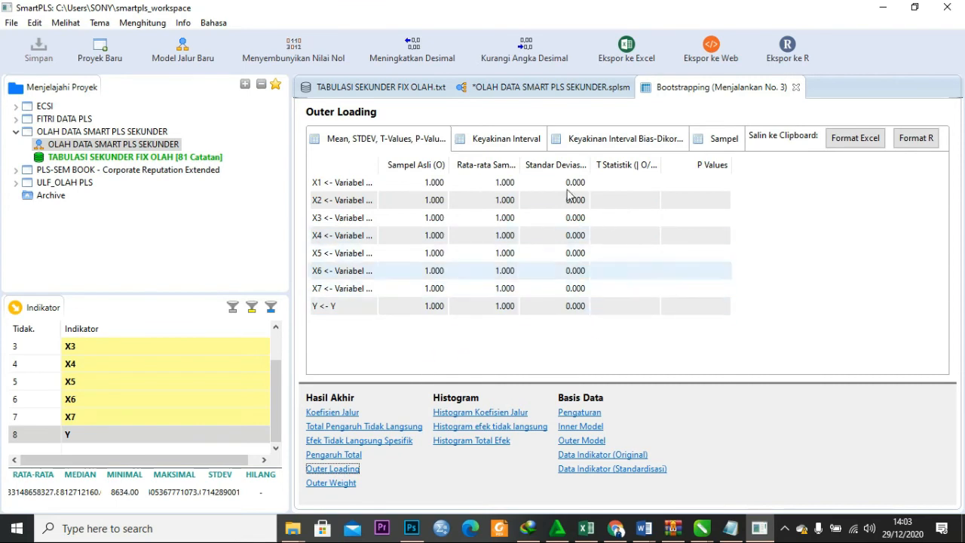
click(335, 456)
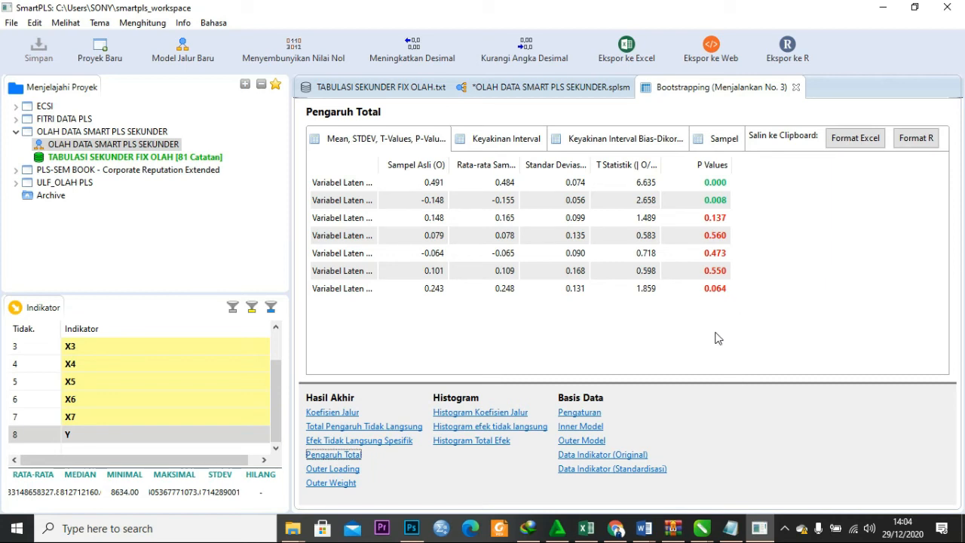
Switch to the TABULASI SEKUNDER FIX OLAH workbook in Excel, inspect the first Y values and their number format, and return to SmartPLS.
click(591, 529)
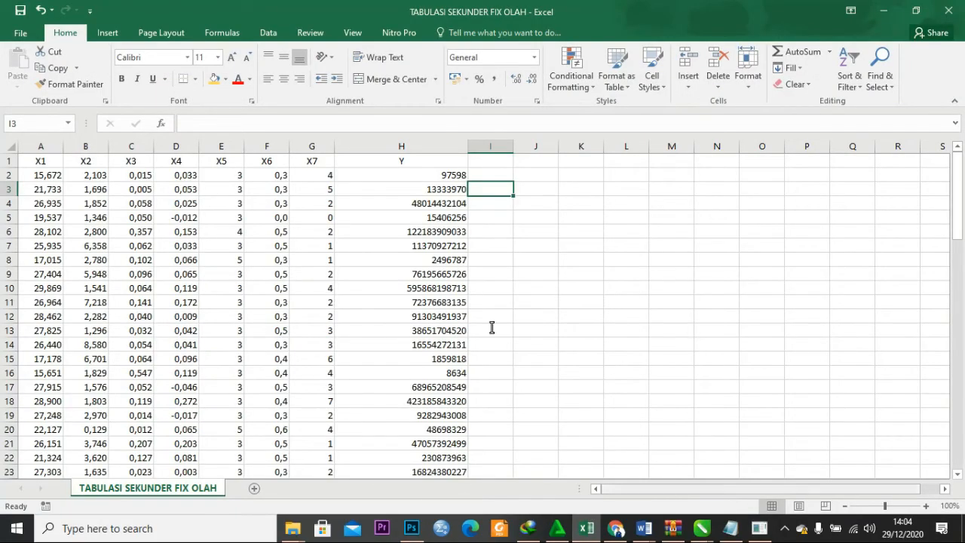
click(378, 176)
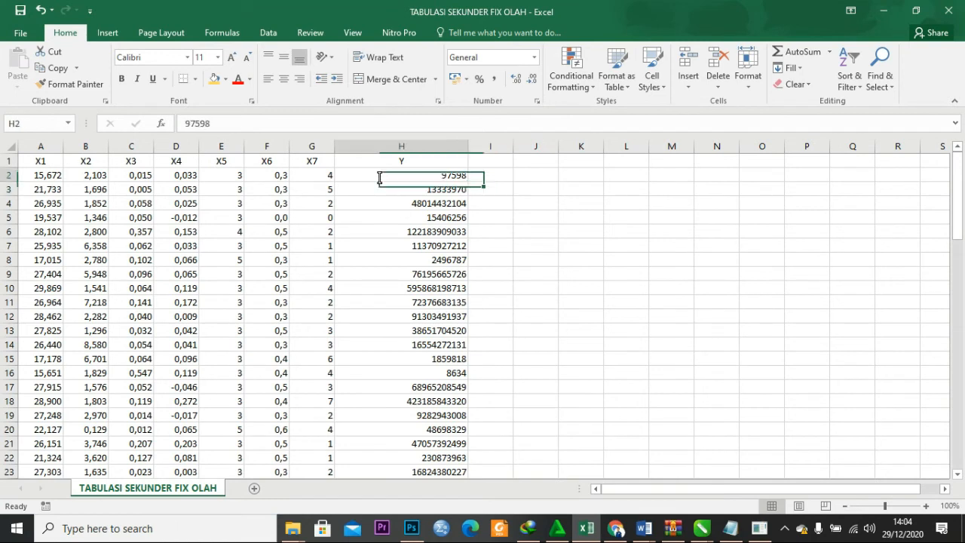
drag(381, 178, 383, 199)
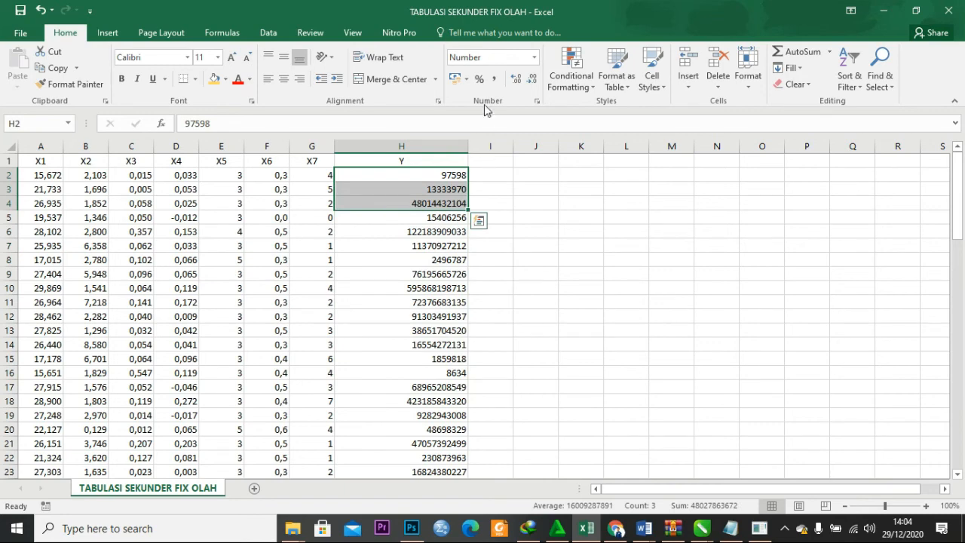
click(460, 245)
click(365, 174)
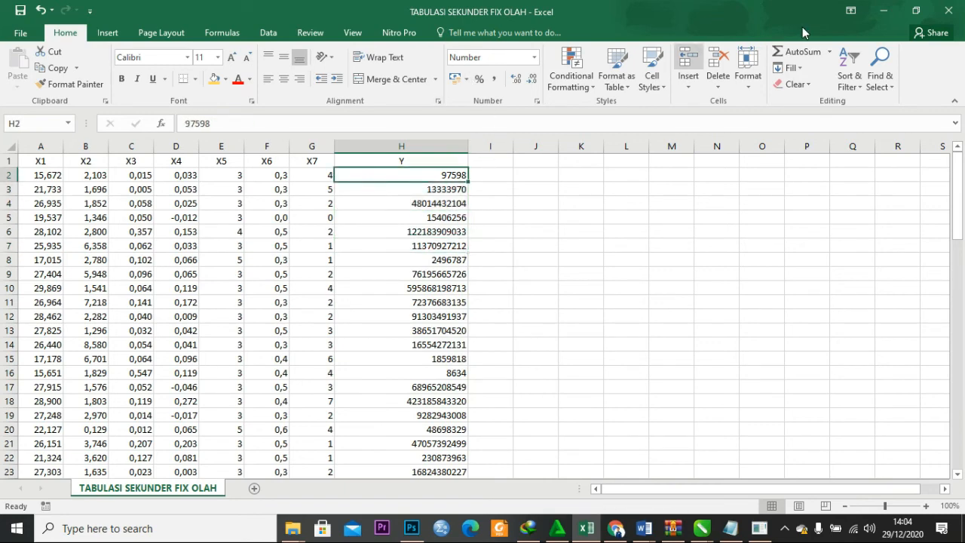
key(alt+Tab)
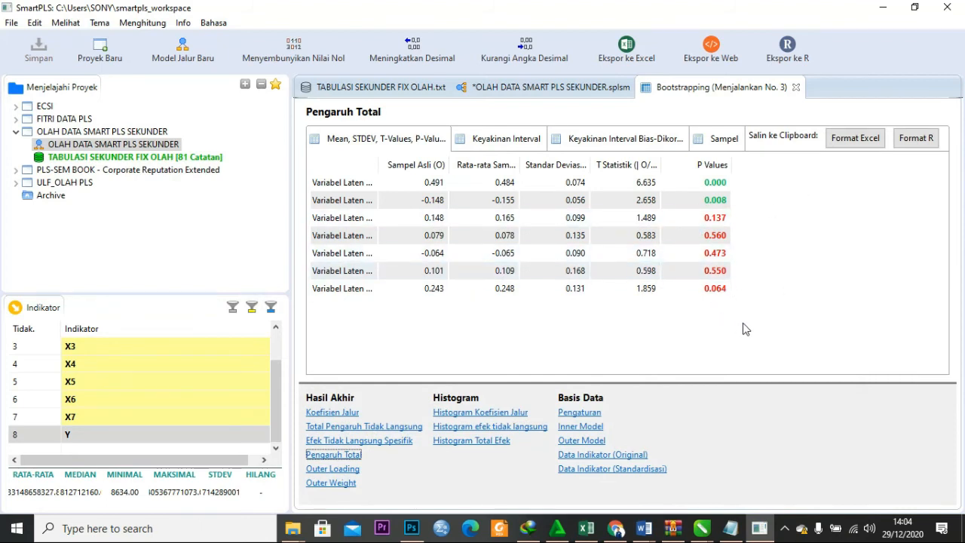
Review the T-values on all paths from X1 to X7 in the path model and go back to the bootstrapping report.
click(532, 88)
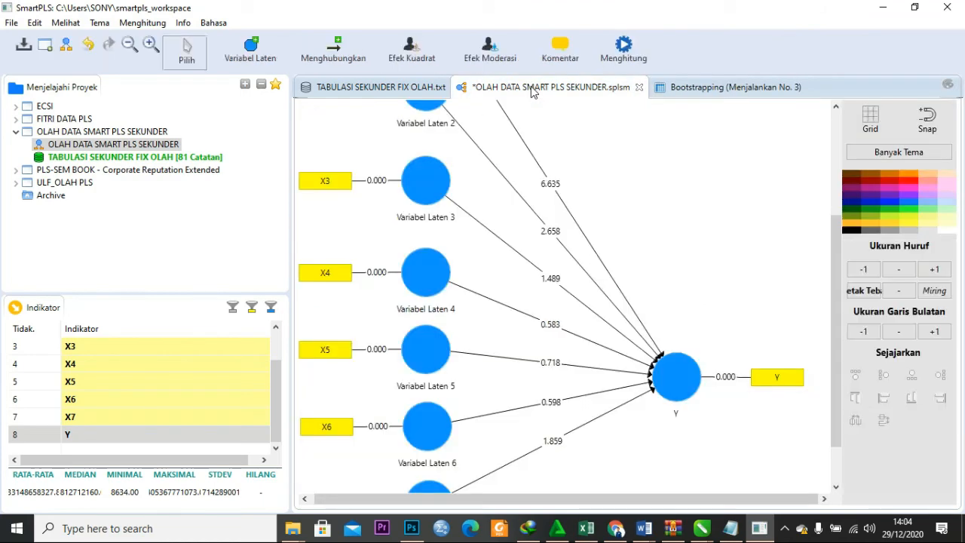
scroll(573, 291, up, 1)
scroll(574, 291, down, 2)
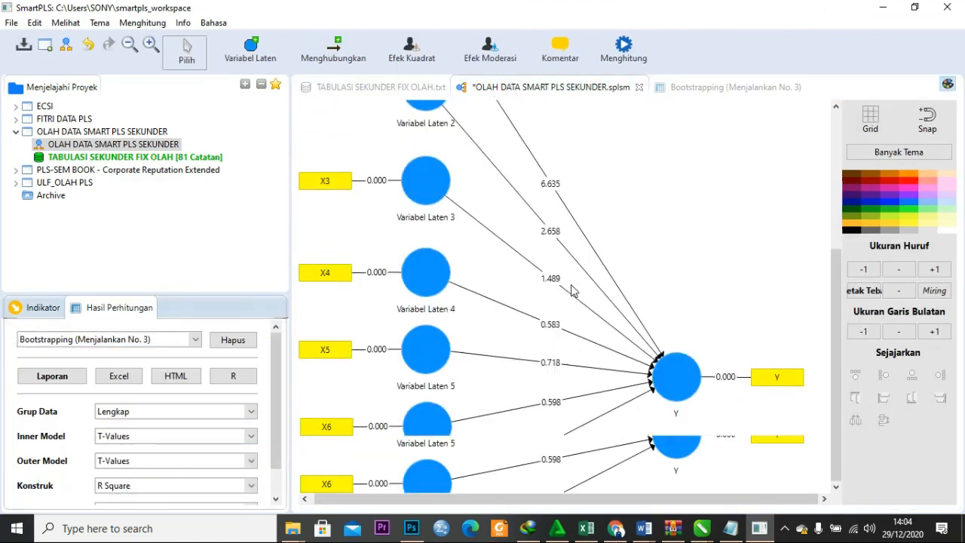
scroll(571, 291, up, 2)
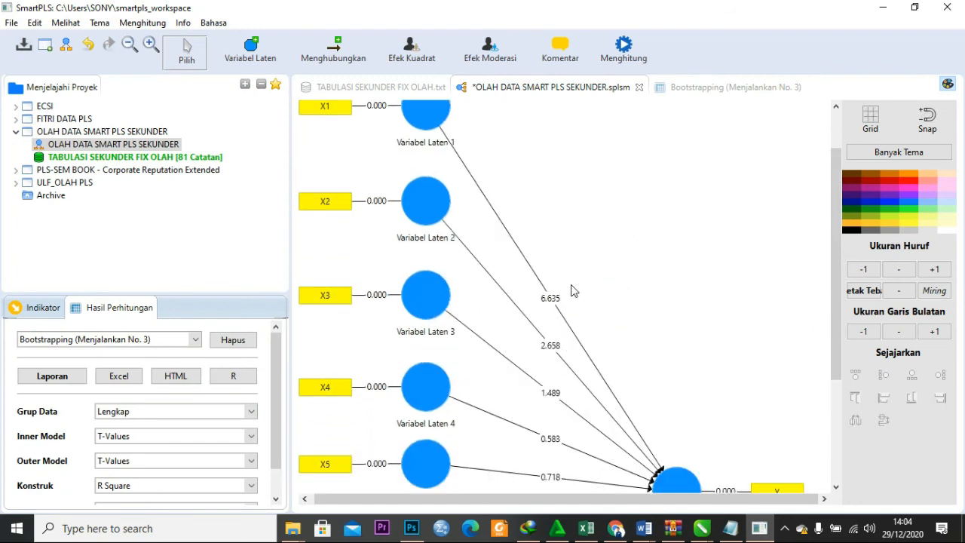
scroll(571, 291, up, 1)
scroll(572, 291, down, 4)
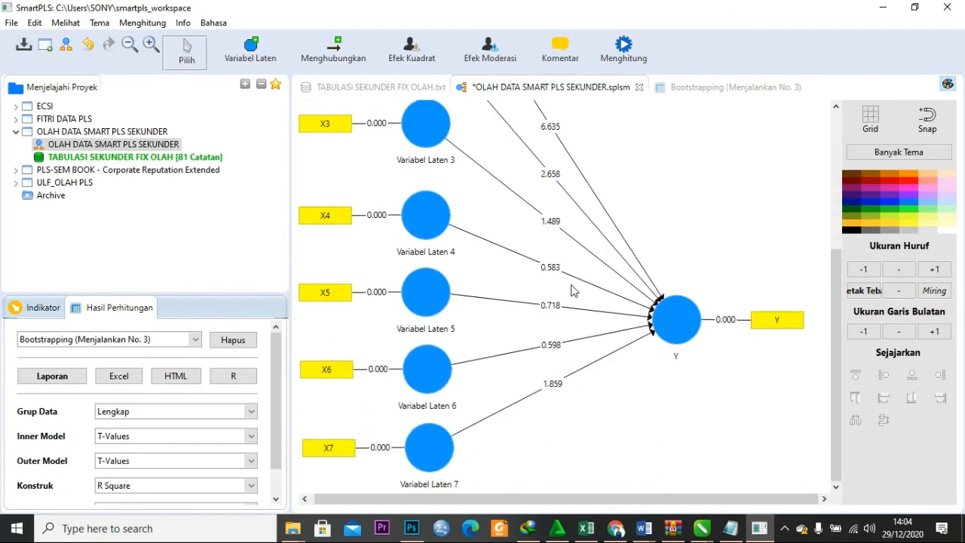
click(555, 381)
click(700, 88)
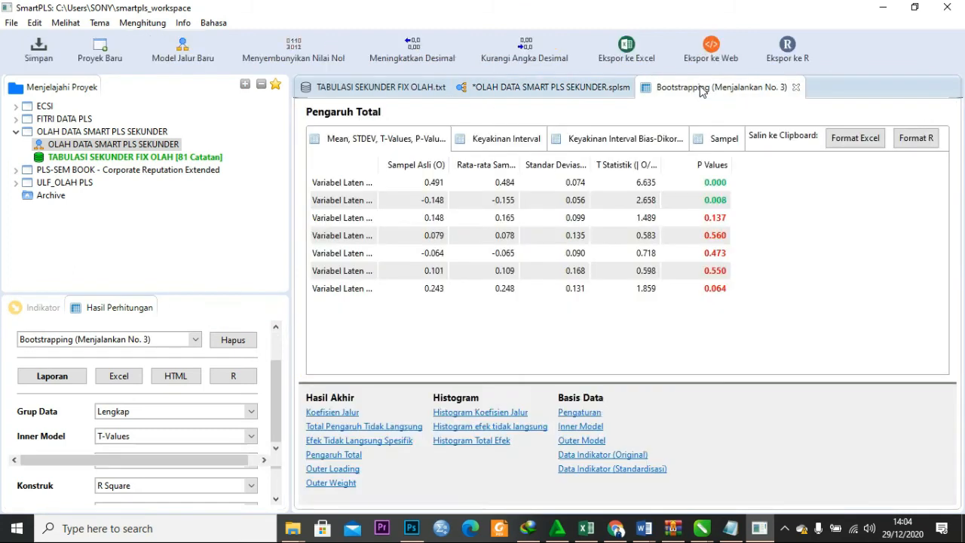
Inspect the bootstrapped path model from X1 down to X7, including the Y construct and its indicator.
click(522, 90)
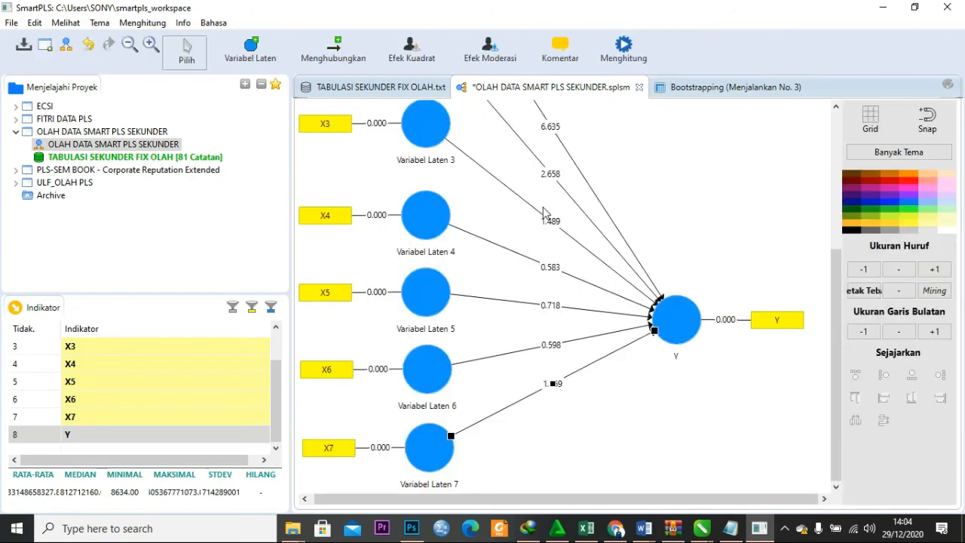
scroll(542, 218, down, 3)
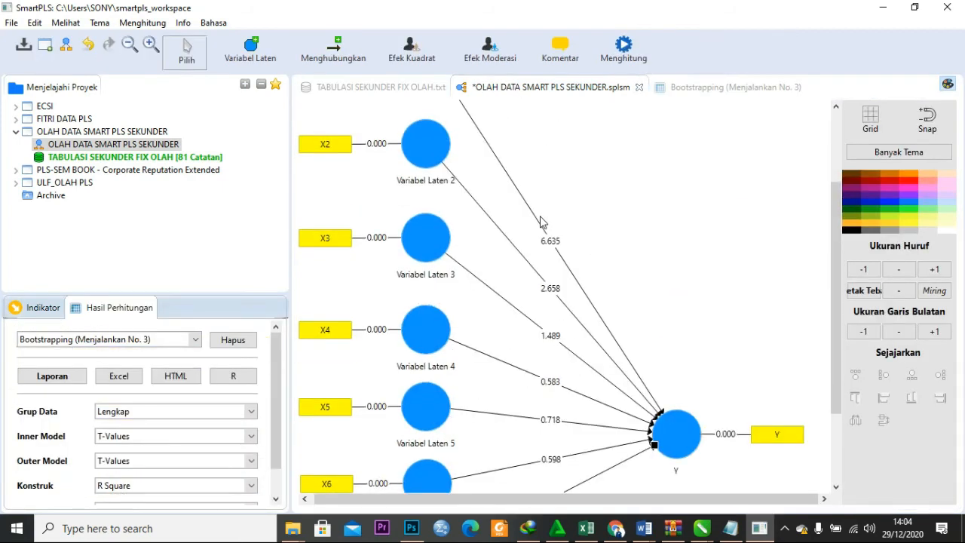
scroll(543, 236, down, 2)
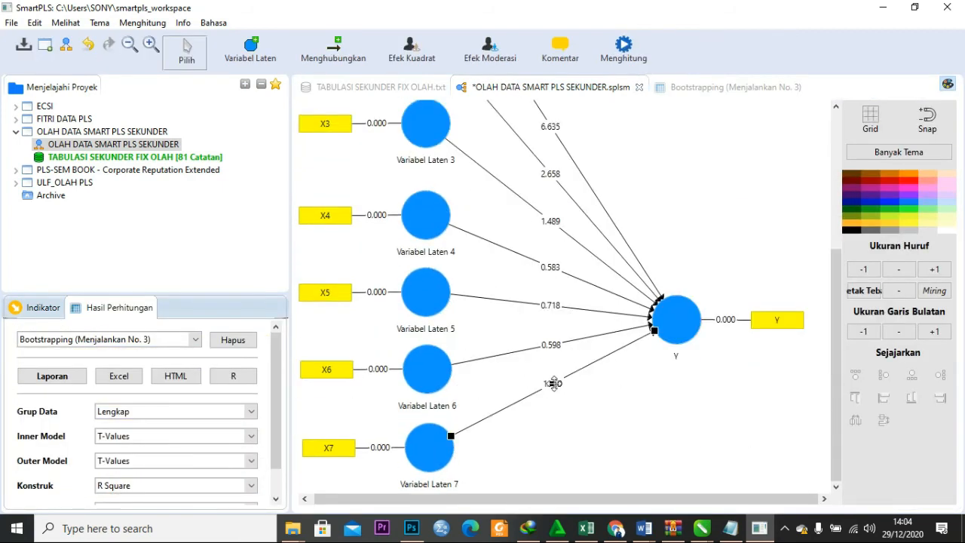
click(580, 401)
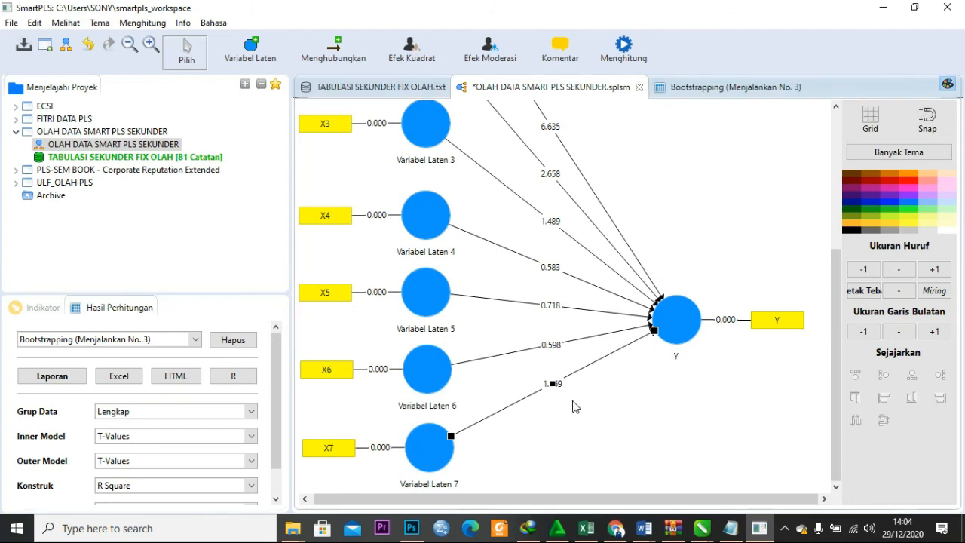
scroll(411, 262, up, 8)
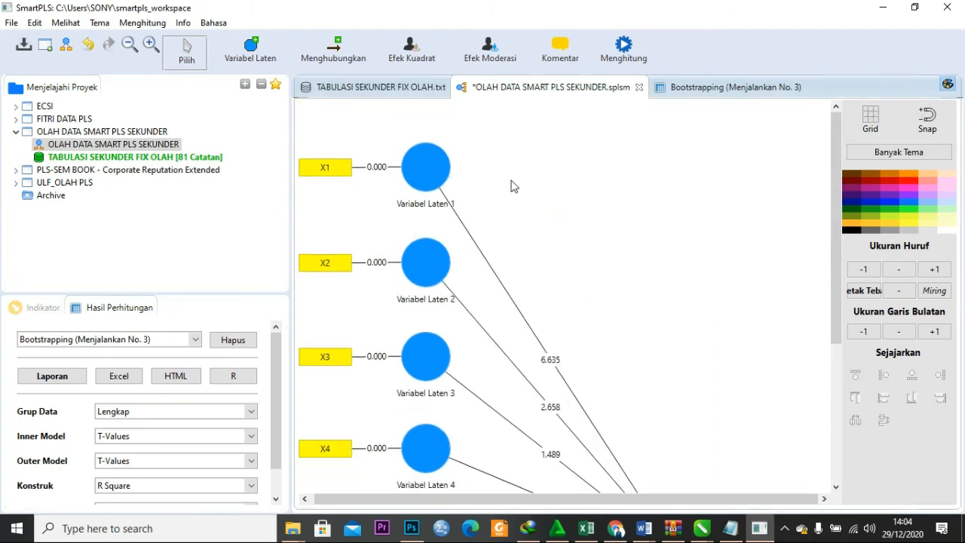
scroll(398, 243, down, 8)
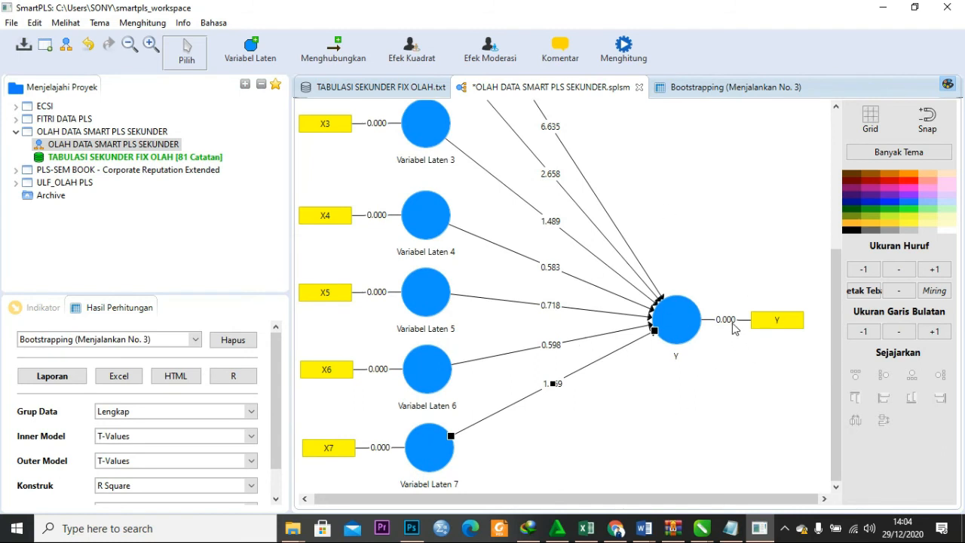
click(674, 326)
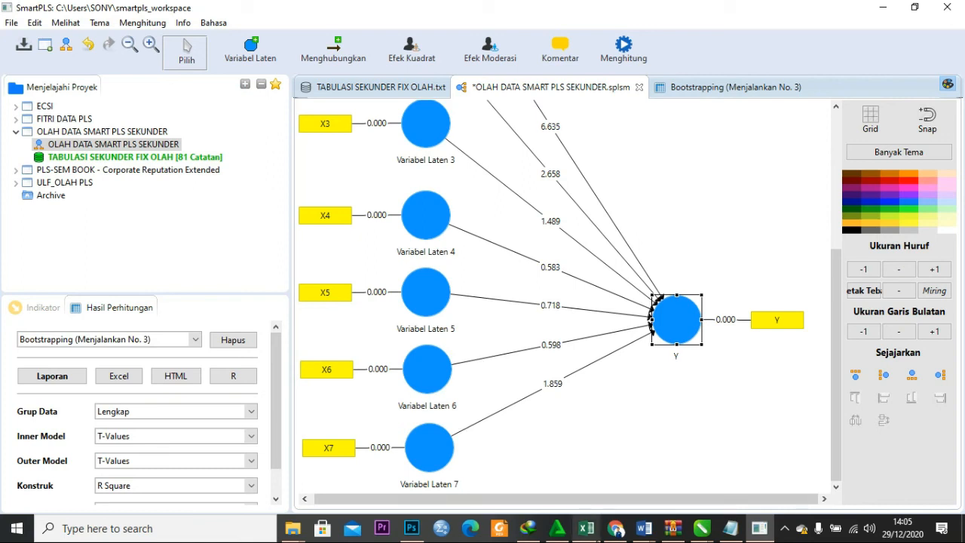
Switch to the TABULASI SEKUNDER FIX OLAH workbook in Excel, highlight the data rows and the X1 to Y headers, and return to SmartPLS.
click(593, 532)
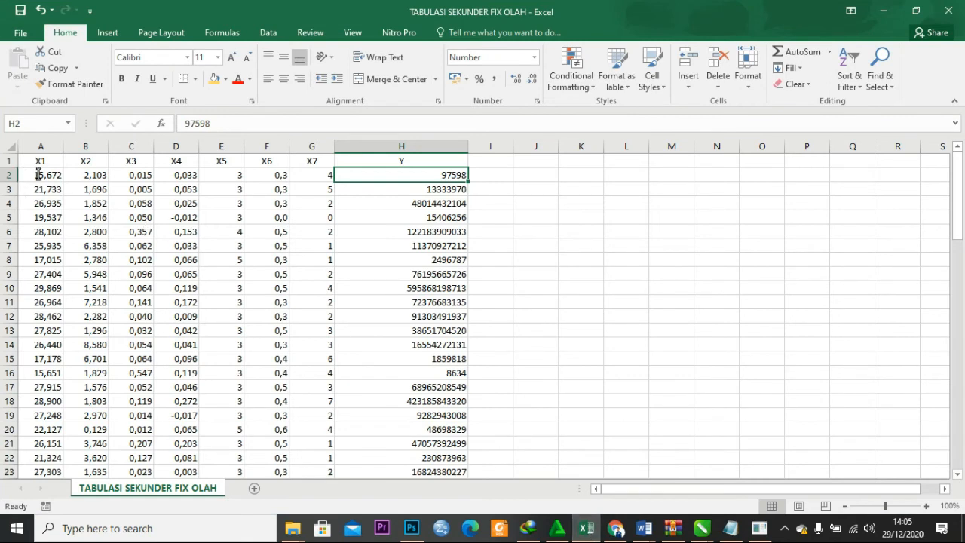
drag(38, 175, 442, 415)
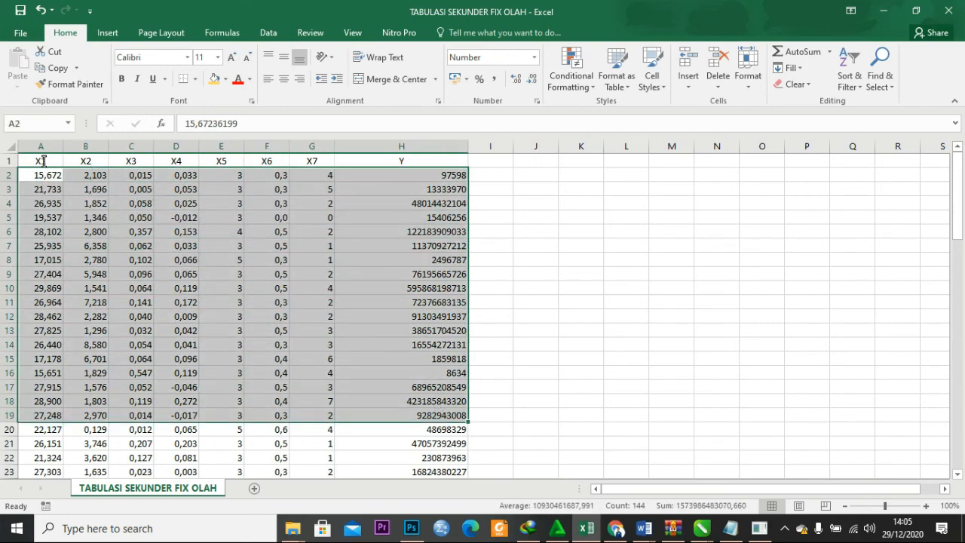
drag(43, 161, 425, 162)
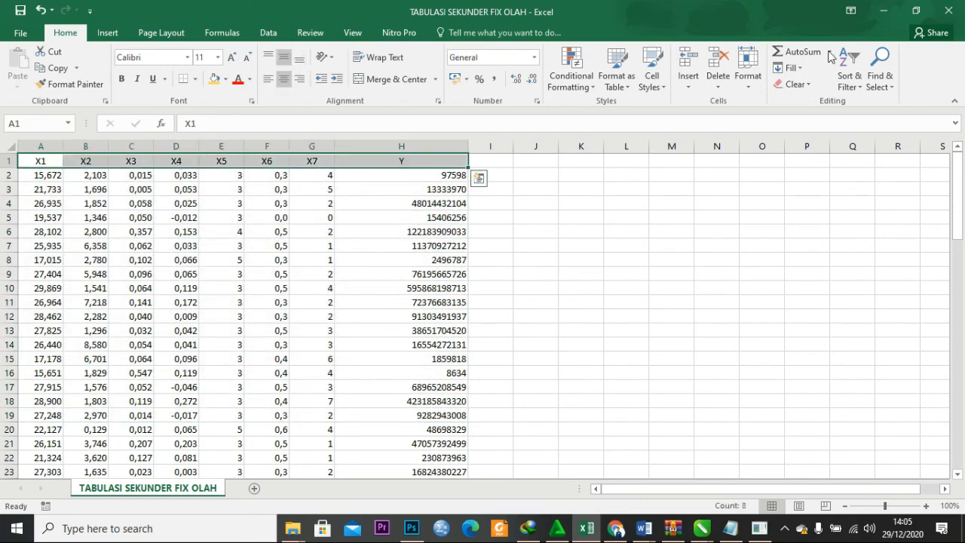
click(883, 11)
Compare the model's latent variables and indicators with the worksheet headers, and open the TABULASI SEKUNDER FIX OLAH.txt data view.
scroll(334, 231, up, 3)
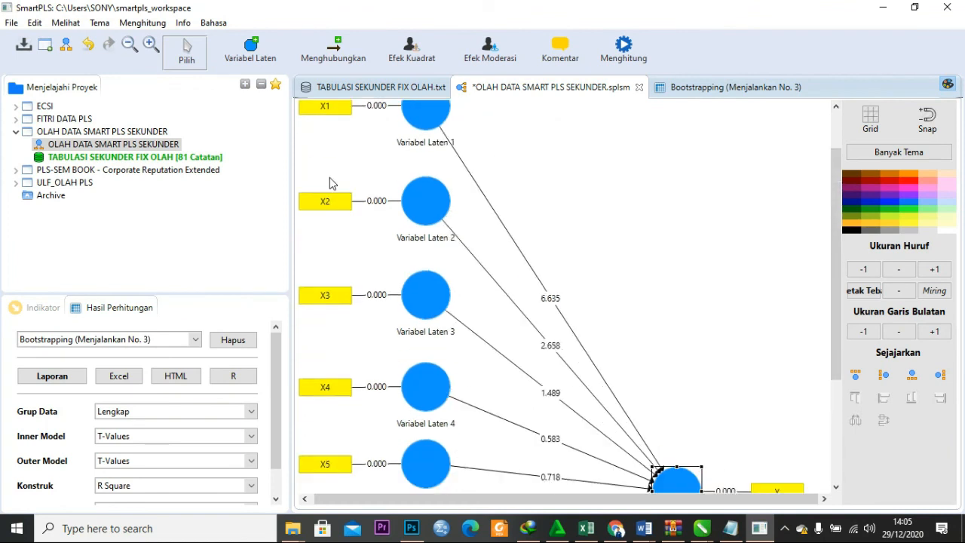
scroll(332, 183, up, 1)
scroll(334, 184, down, 4)
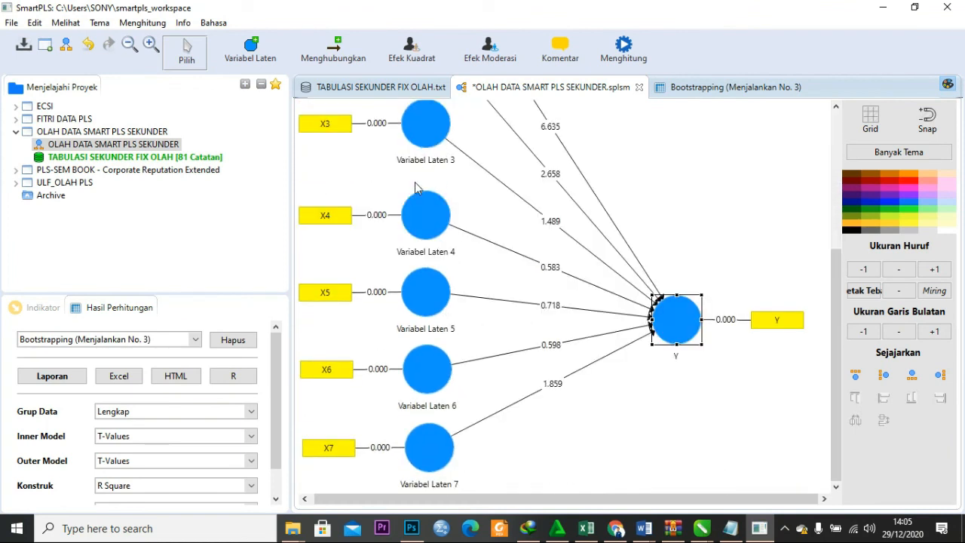
click(413, 145)
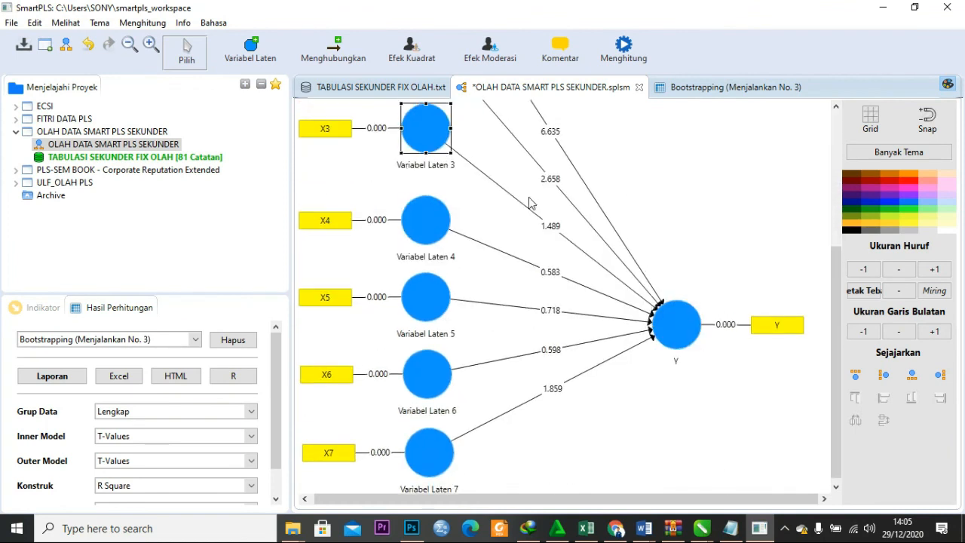
scroll(421, 294, up, 4)
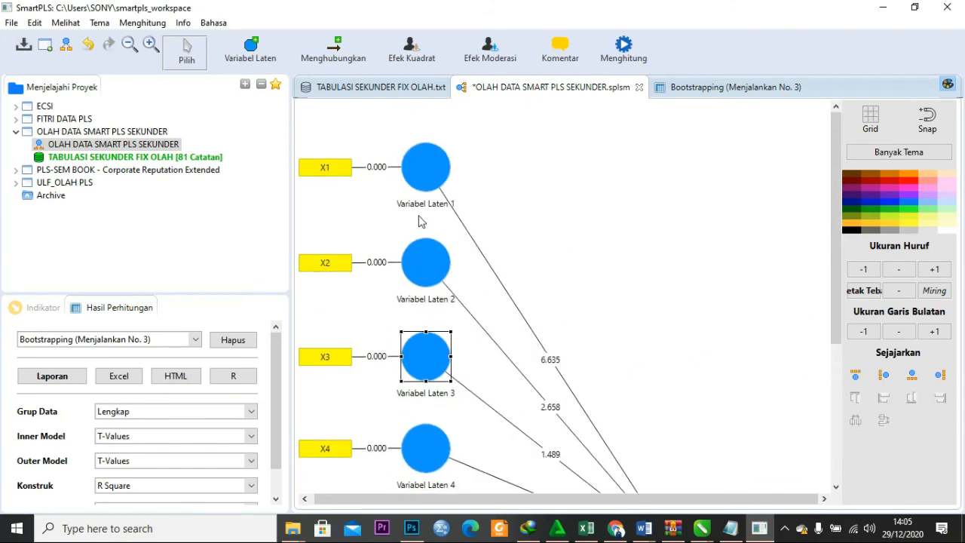
scroll(421, 221, down, 4)
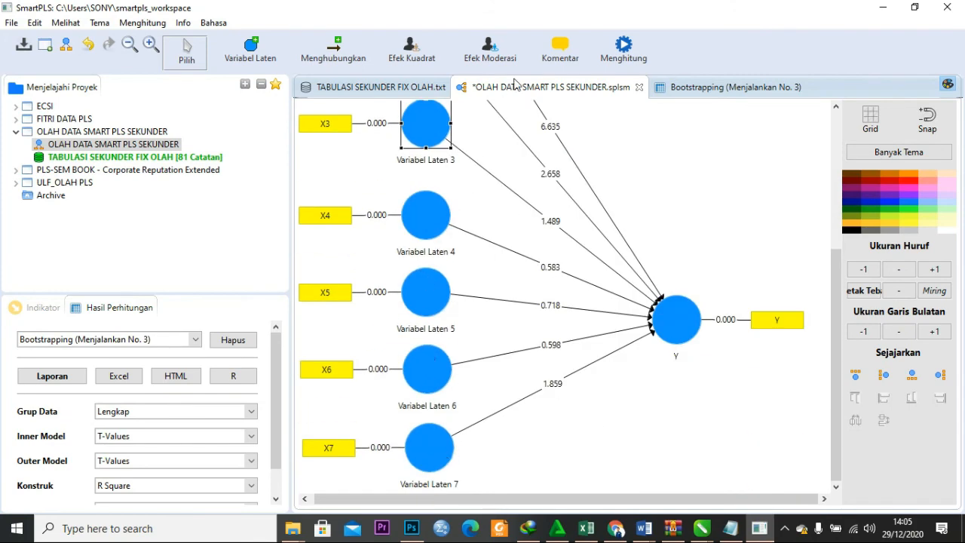
click(325, 88)
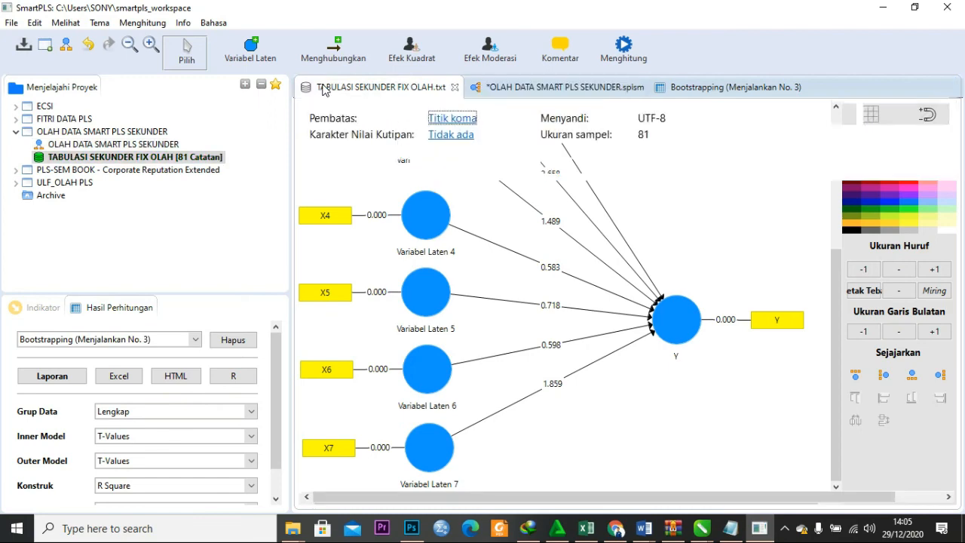